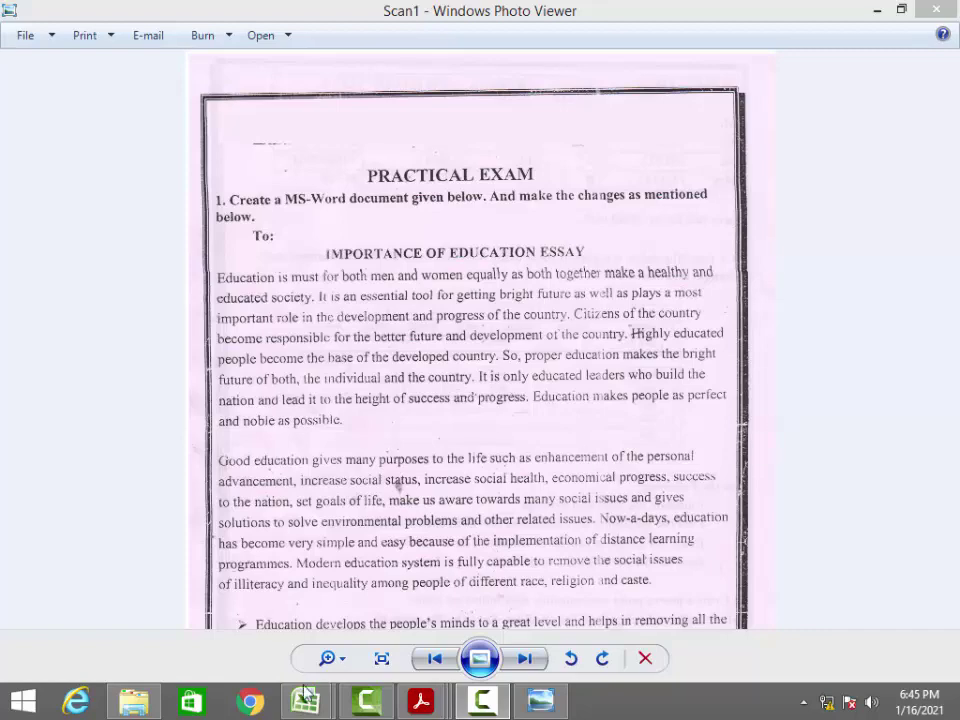
- Switch to the 330 OCT 2018 workbook in Excel and review the formative assessment headings D2 to G2 on sheet 229
mouse_move(305, 697)
click(364, 598)
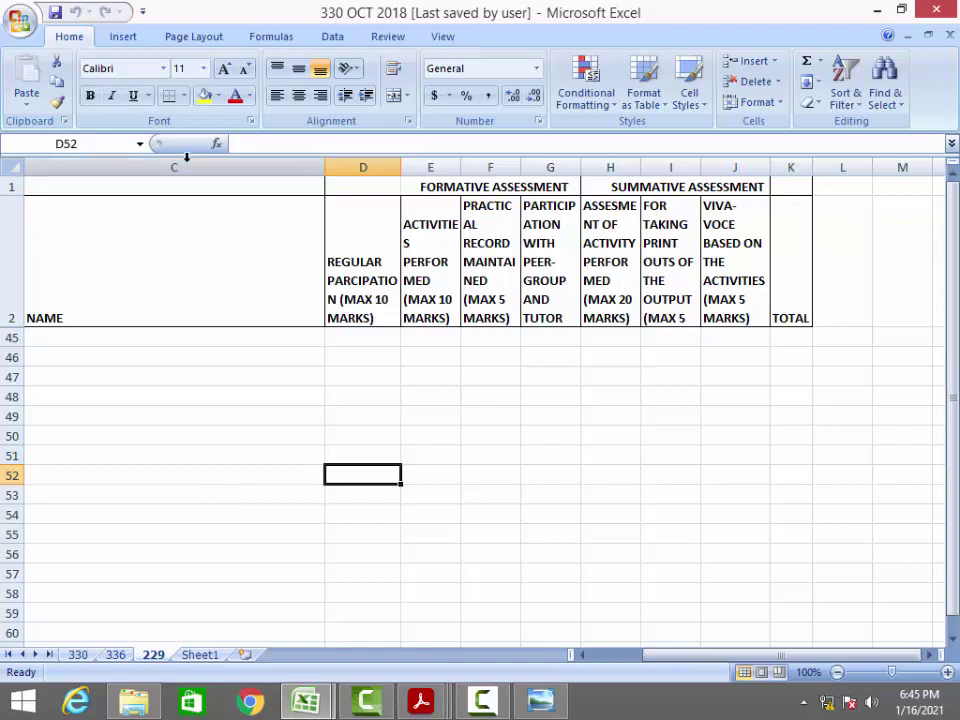
click(348, 233)
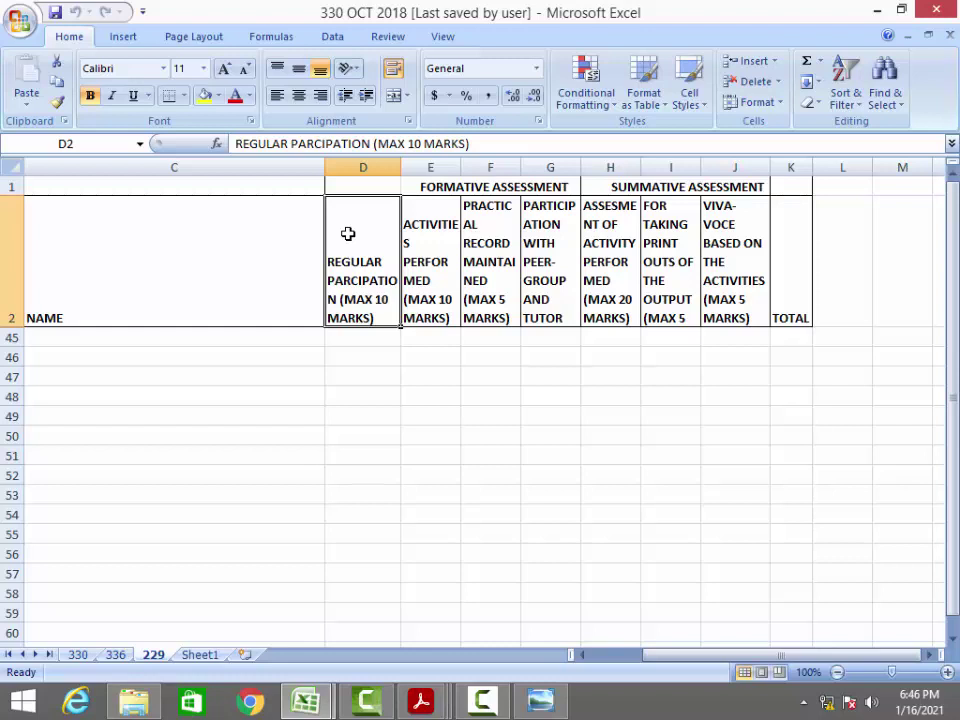
key(Right)
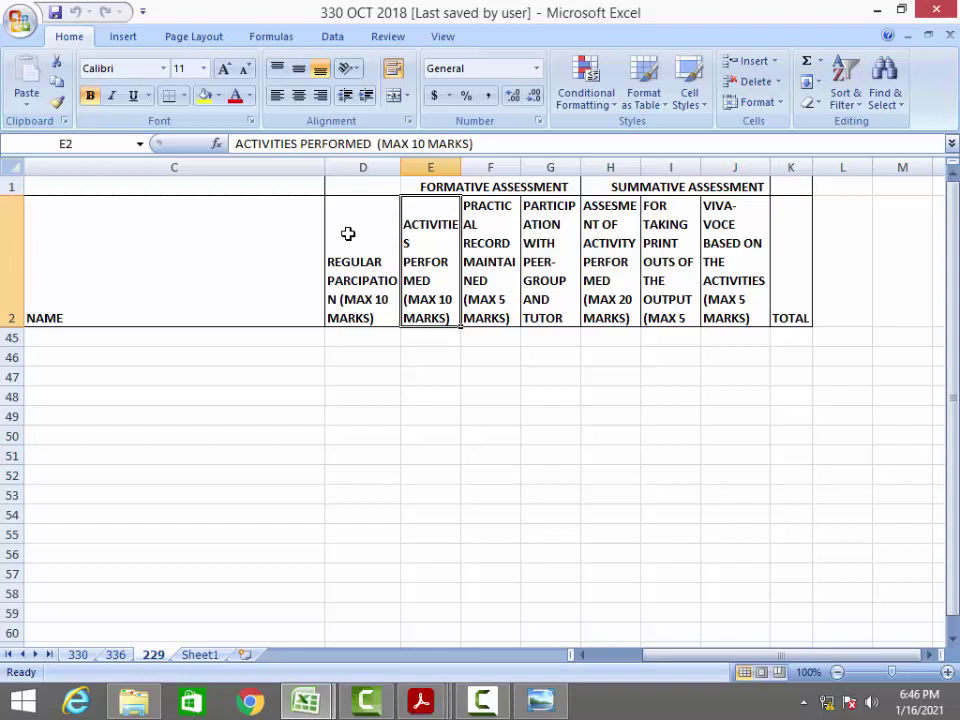
key(Right)
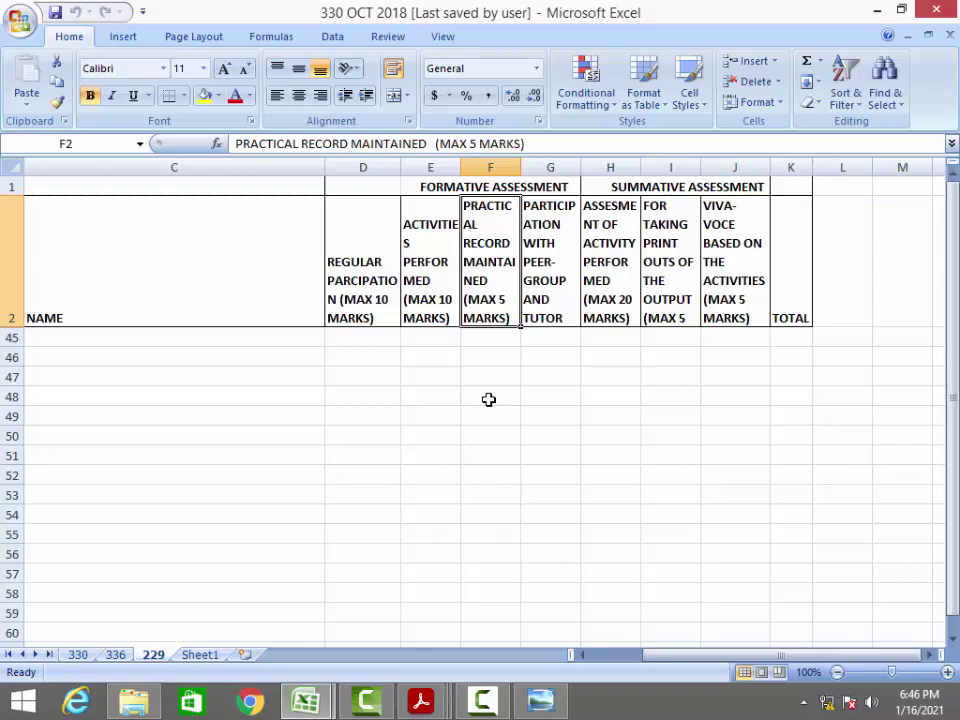
key(Right)
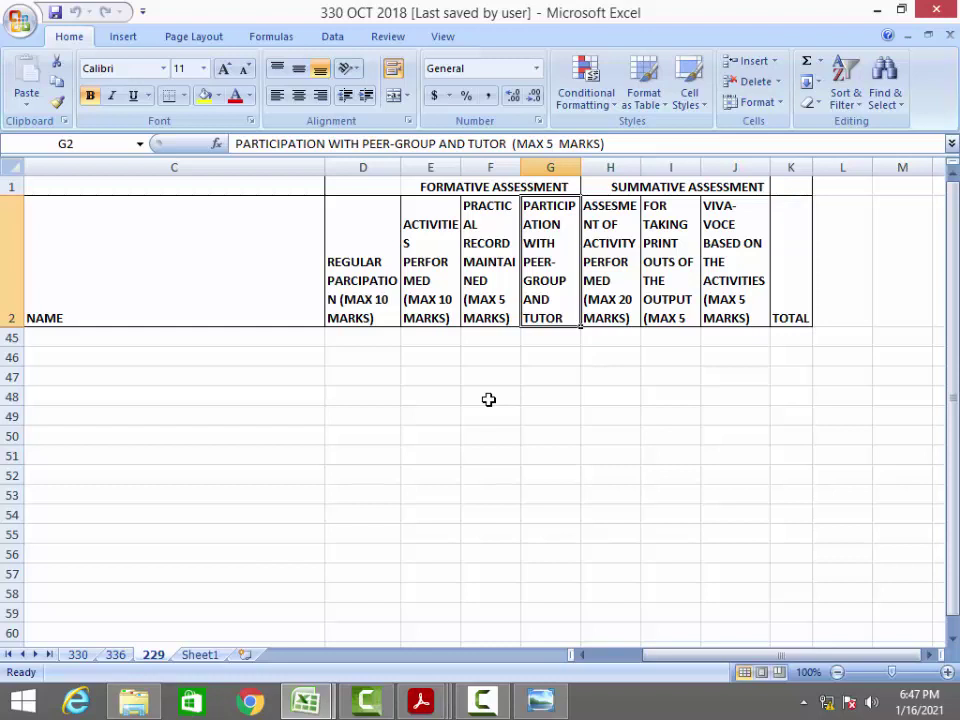
- Review the formative assessment mark headings in D2:G2 on sheet 336
click(116, 655)
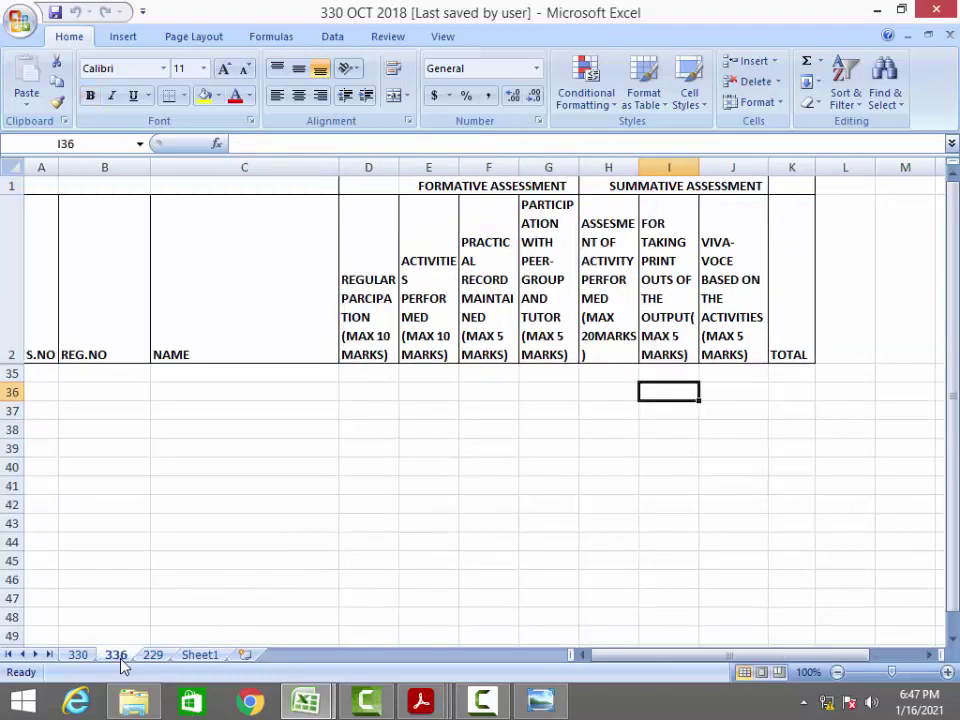
drag(378, 293, 555, 249)
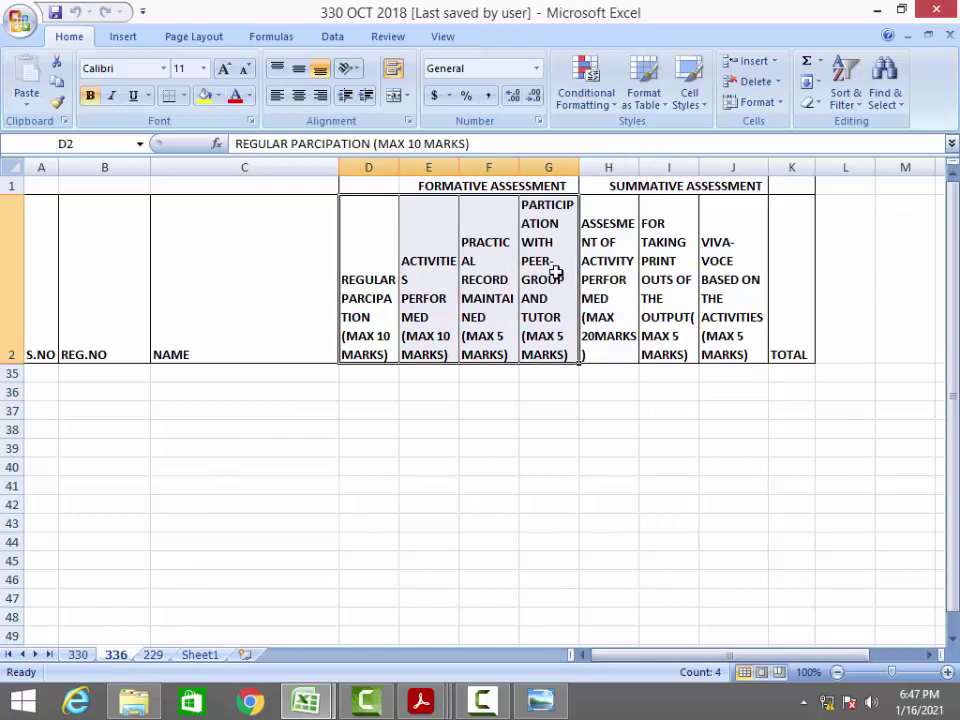
click(354, 337)
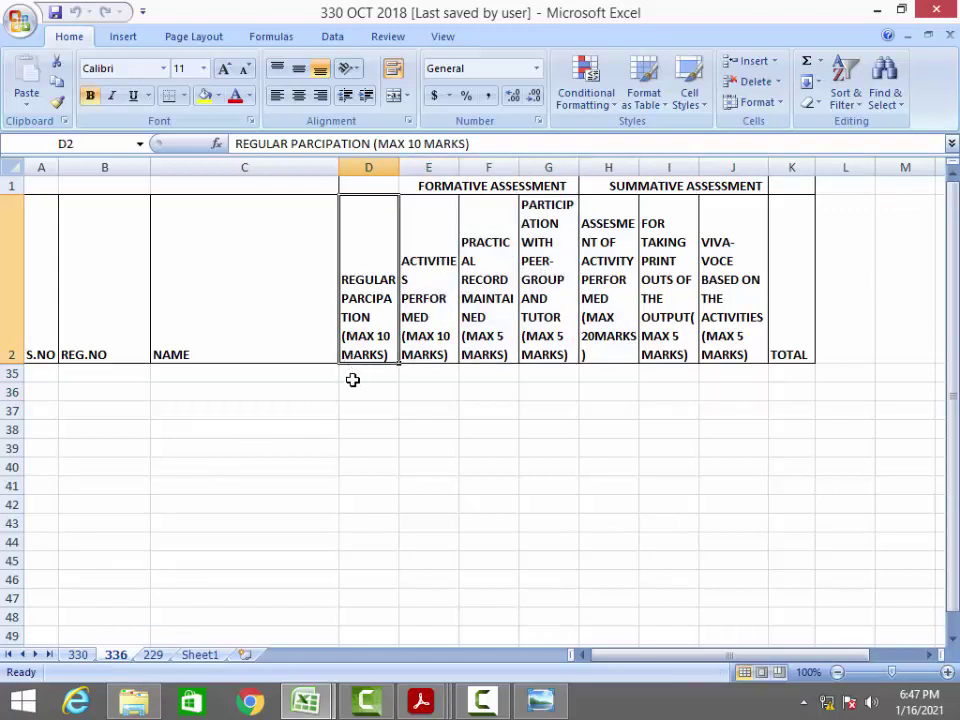
click(412, 312)
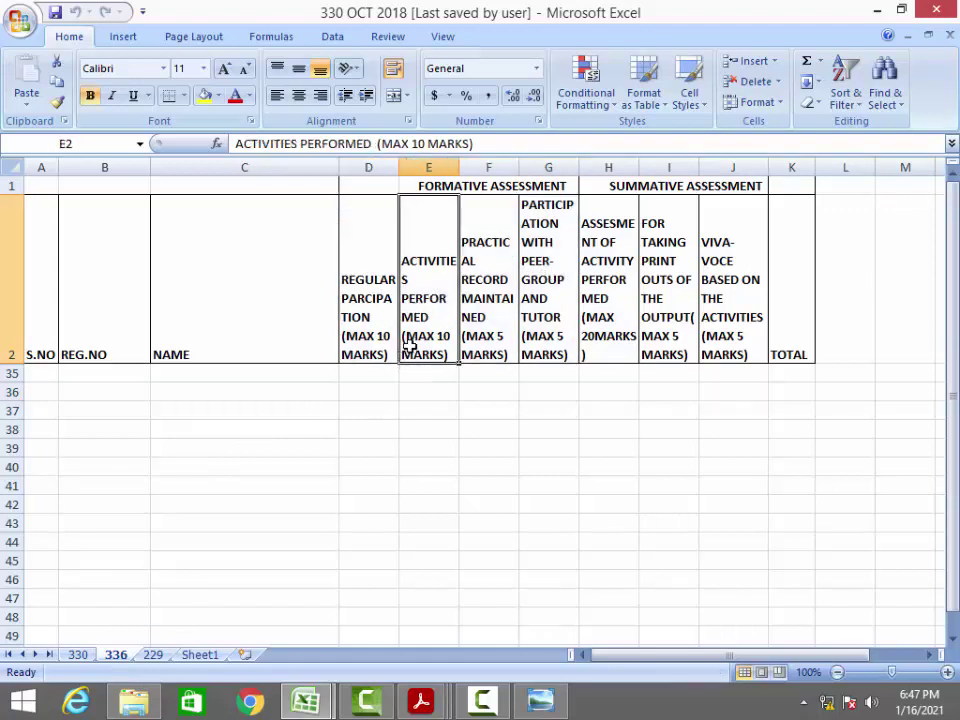
click(493, 281)
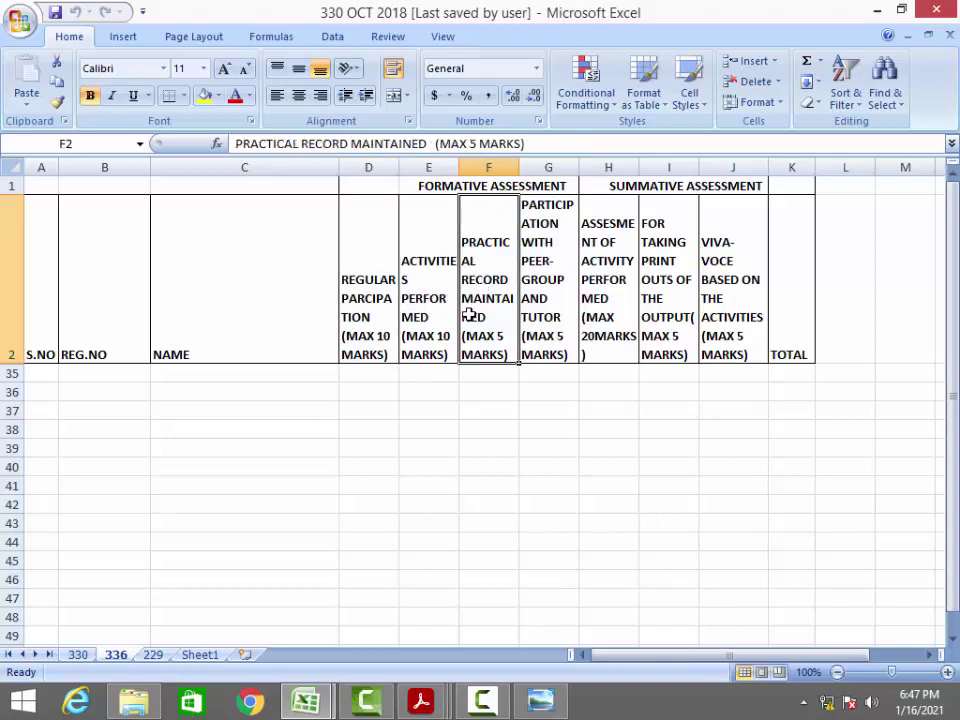
click(545, 268)
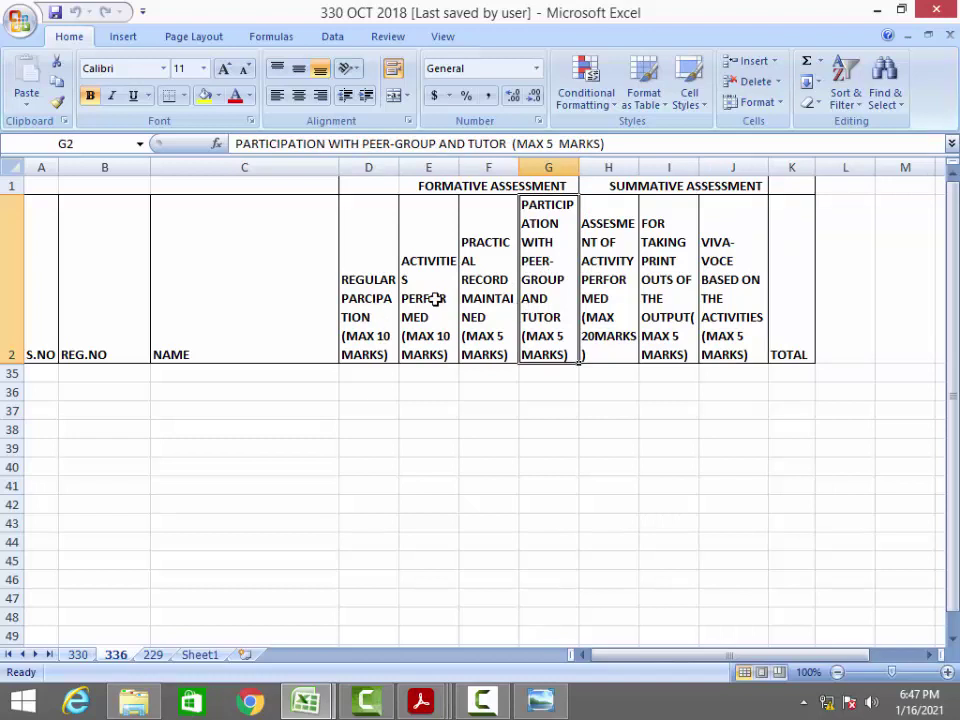
- Return to sheet 229 and compare the formative headings D2:G2 with the summative assessment headings H2:J2
click(152, 654)
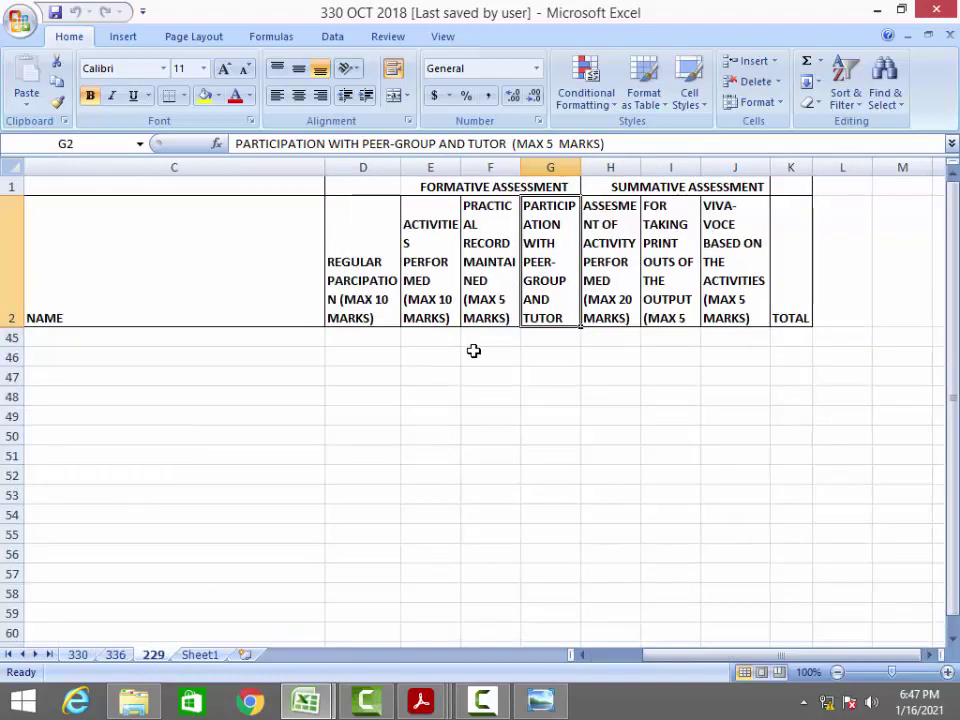
click(662, 396)
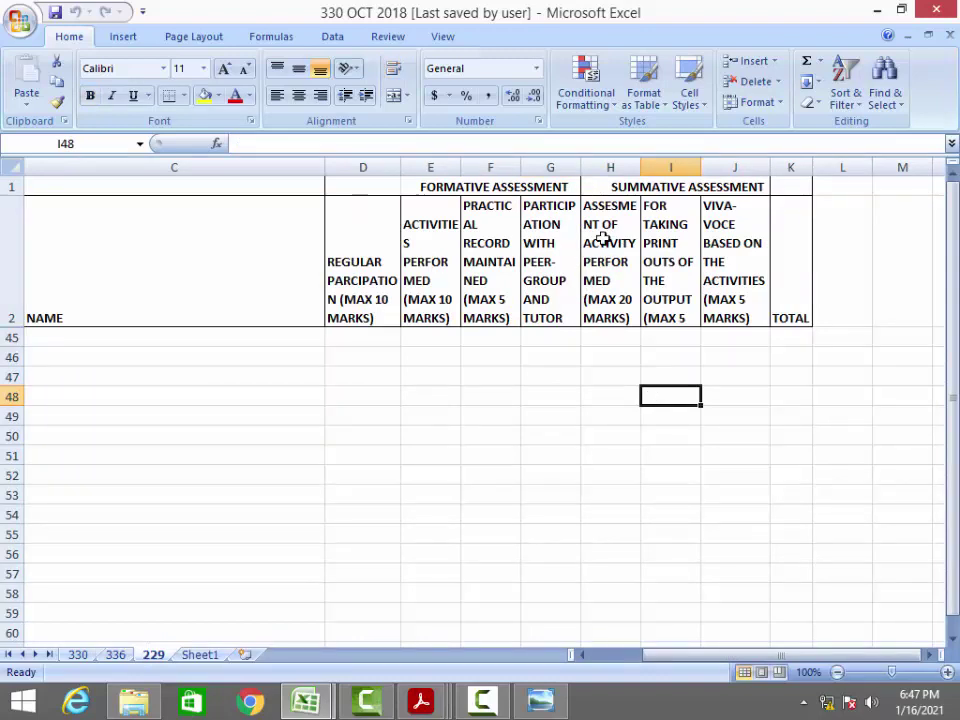
drag(332, 232, 534, 229)
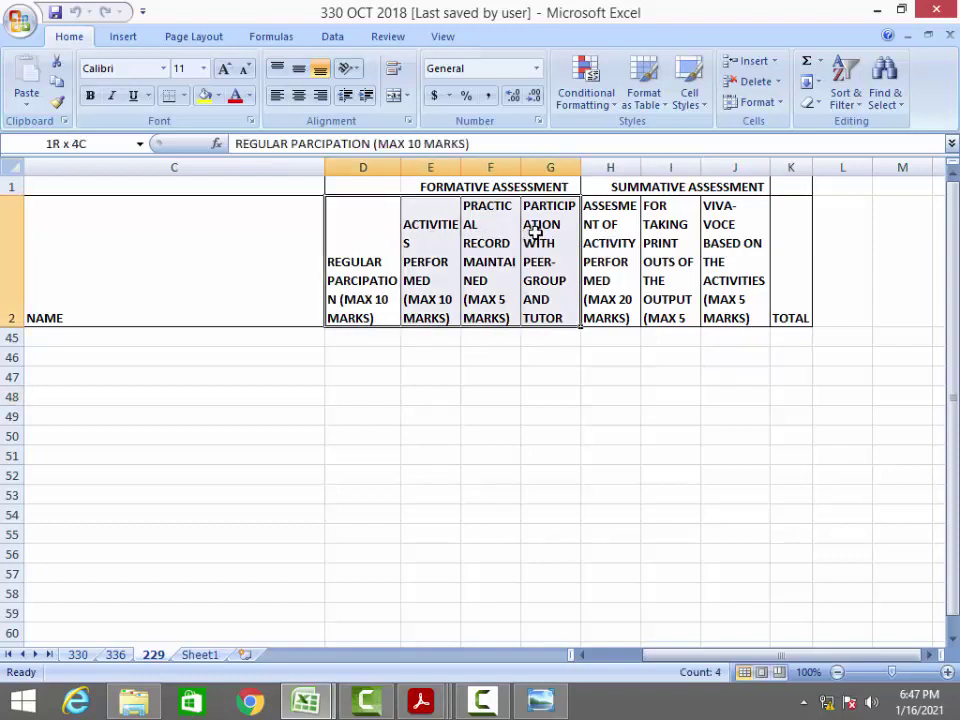
drag(604, 221, 739, 244)
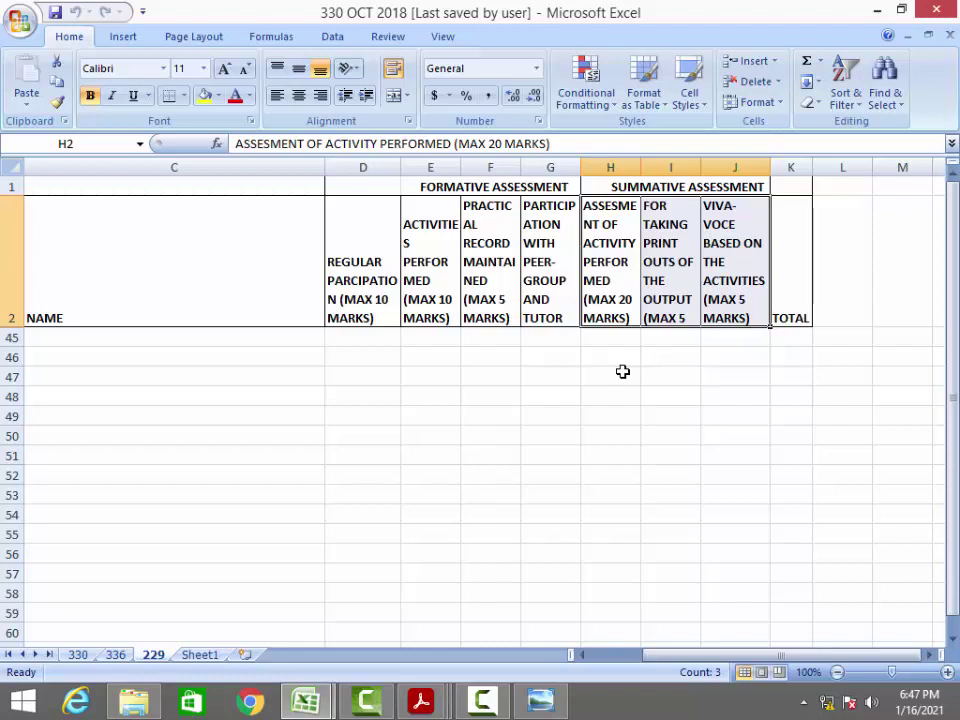
click(572, 398)
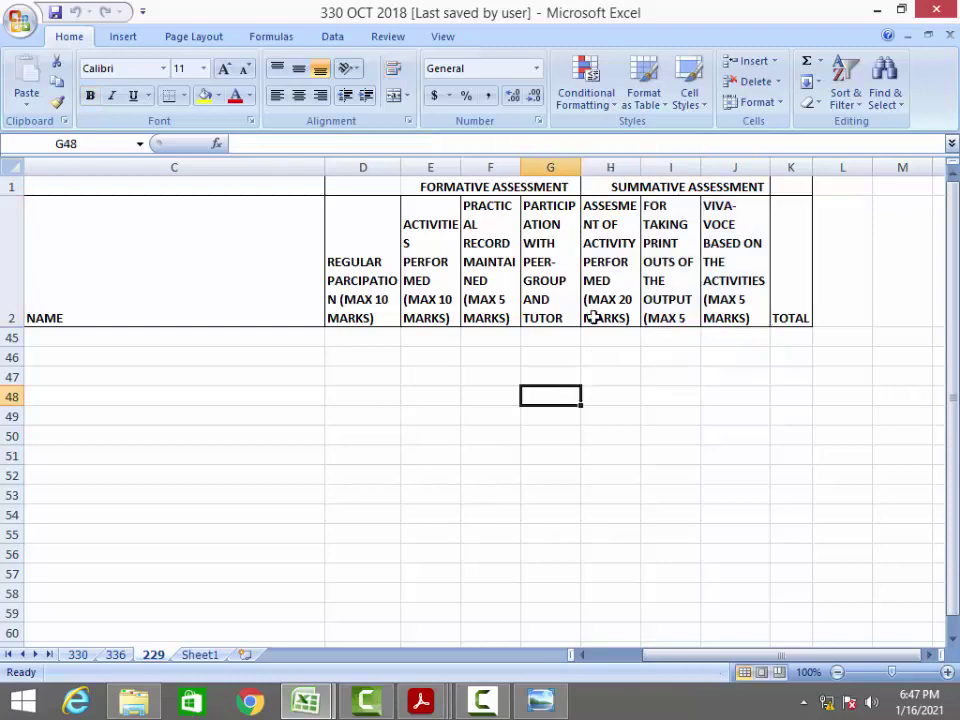
click(603, 226)
- Switch to the Scan1 exam paper in Windows Photo Viewer and read question 1, including its essay text, bullet list and save instruction
click(540, 703)
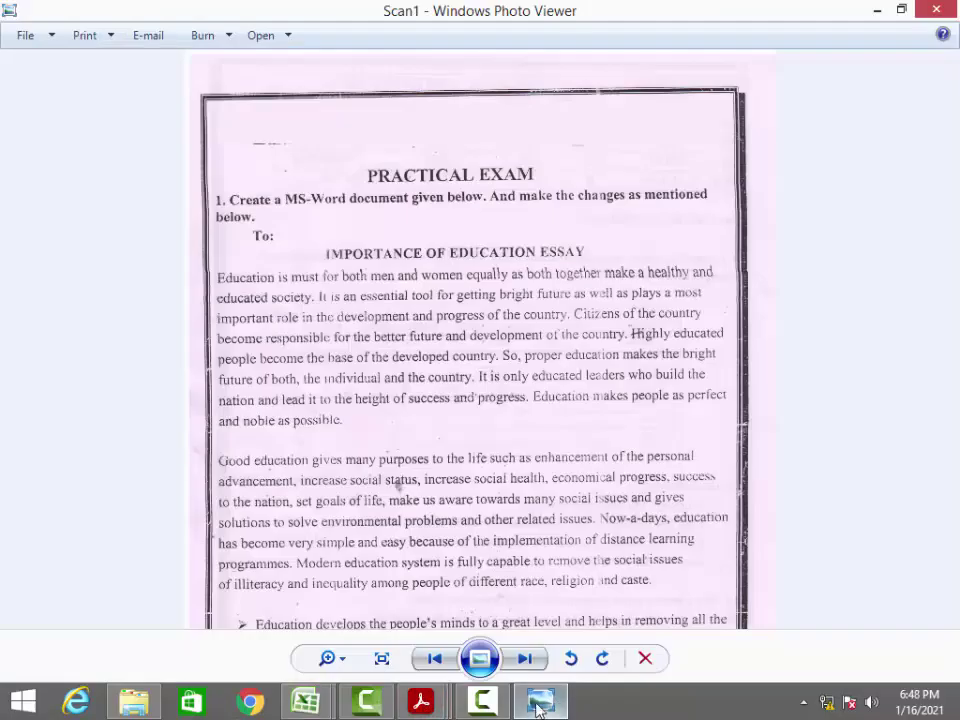
drag(481, 418, 482, 344)
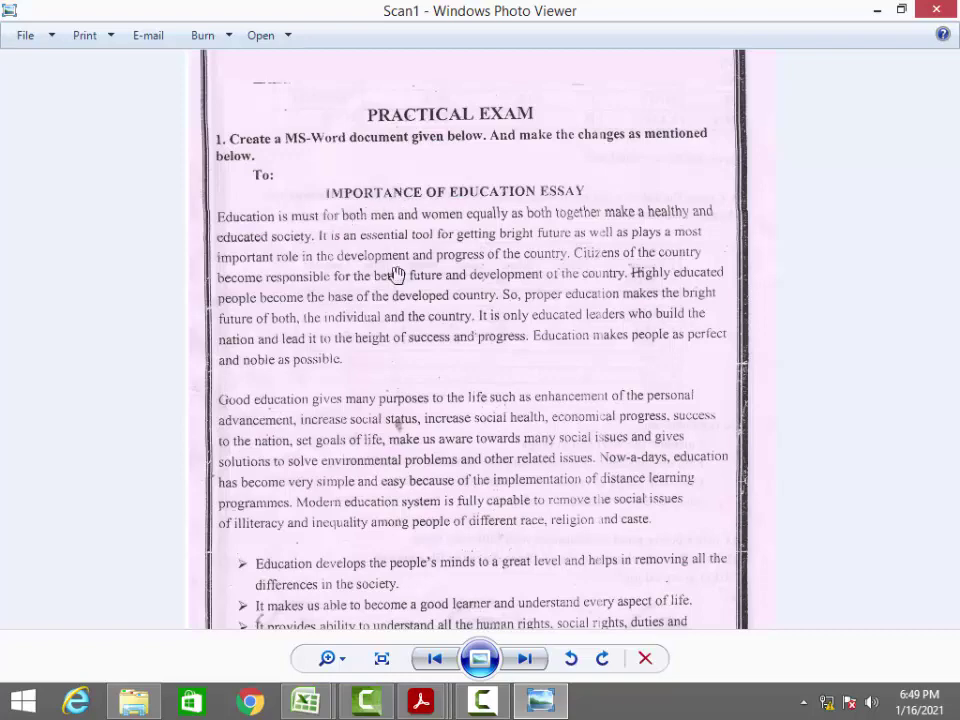
drag(392, 274, 228, 66)
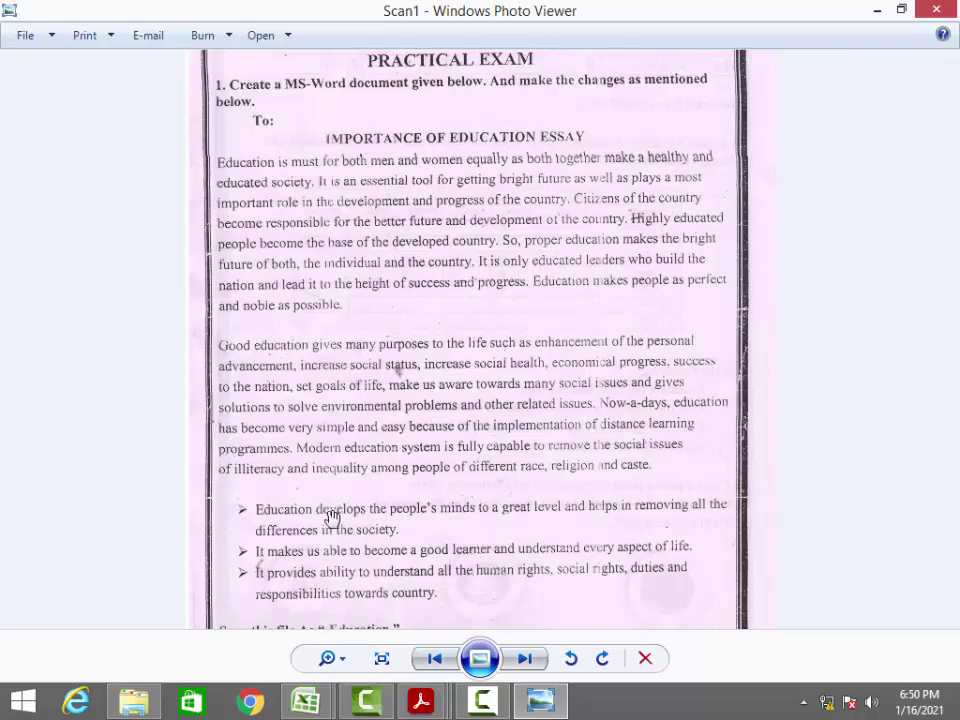
drag(332, 519, 332, 378)
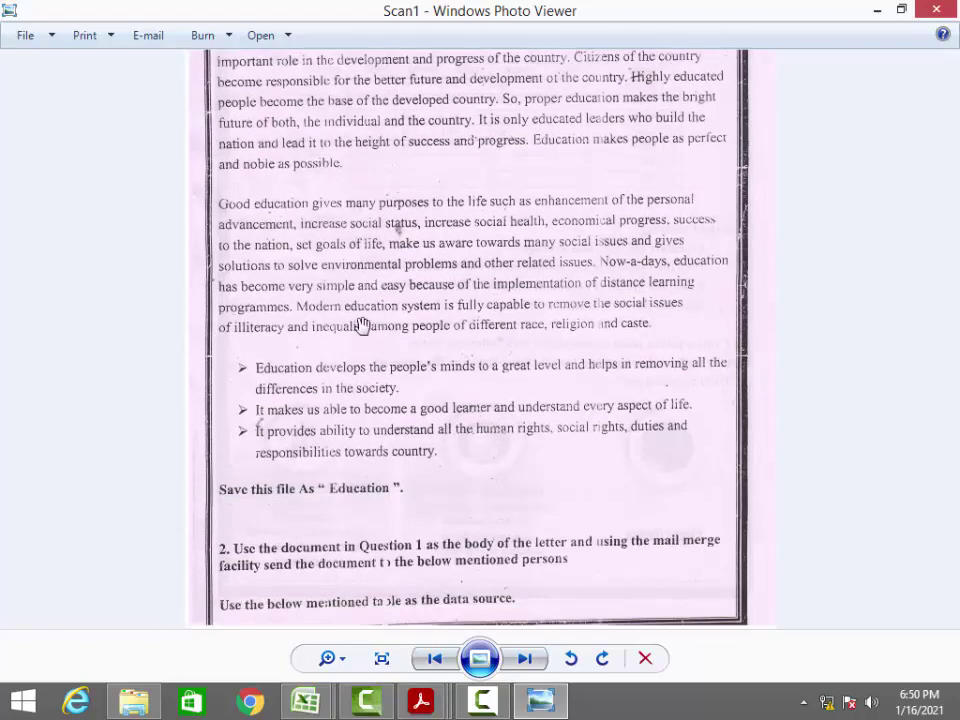
drag(386, 240, 421, 423)
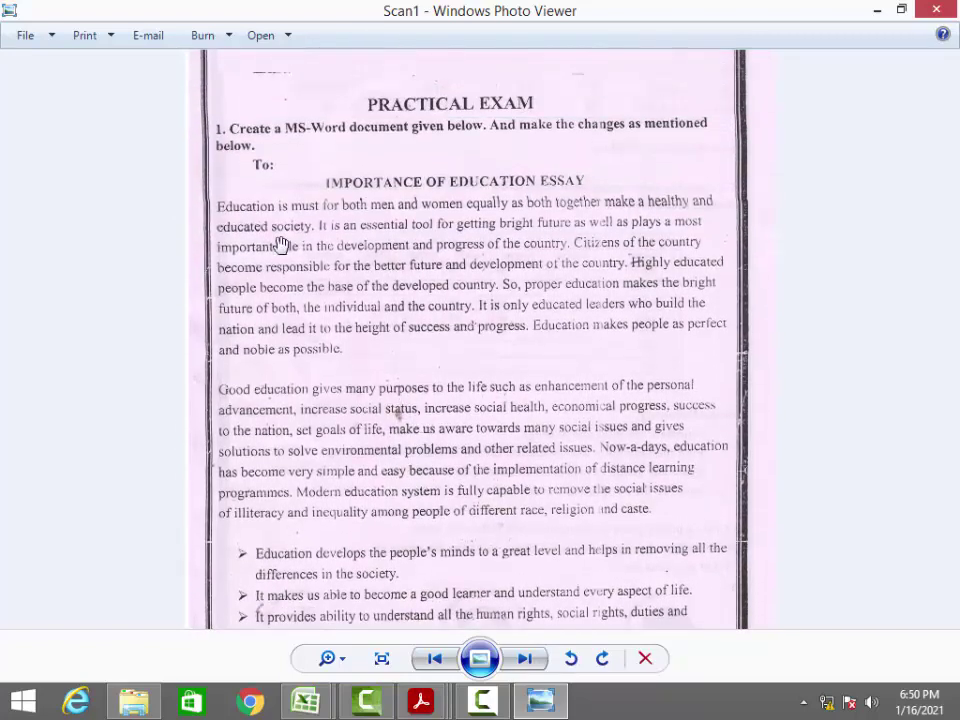
drag(532, 427, 496, 318)
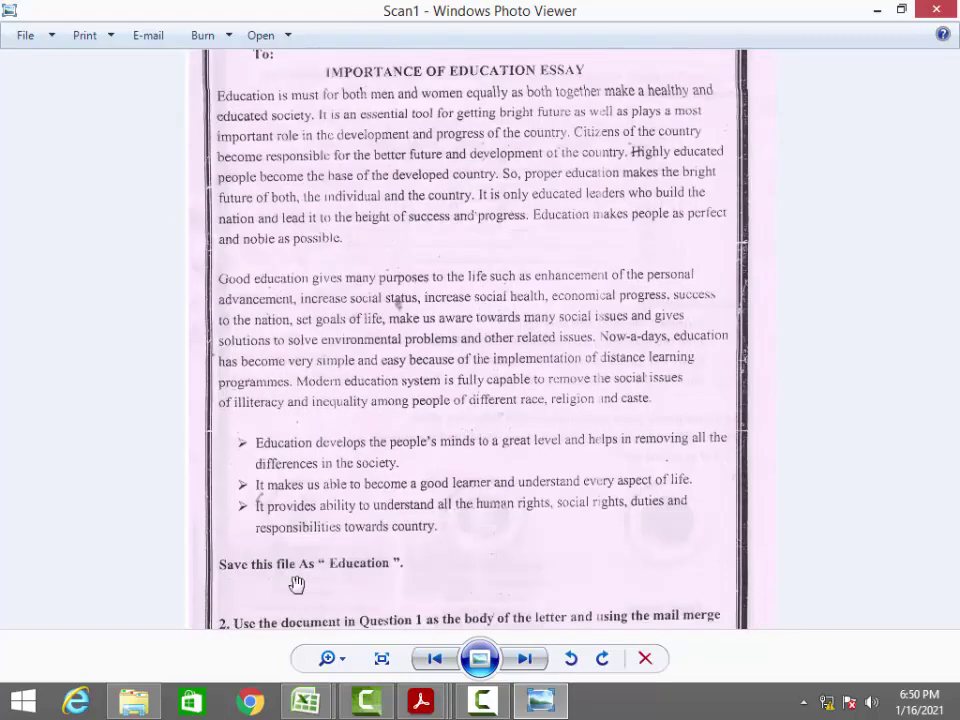
drag(399, 274, 414, 360)
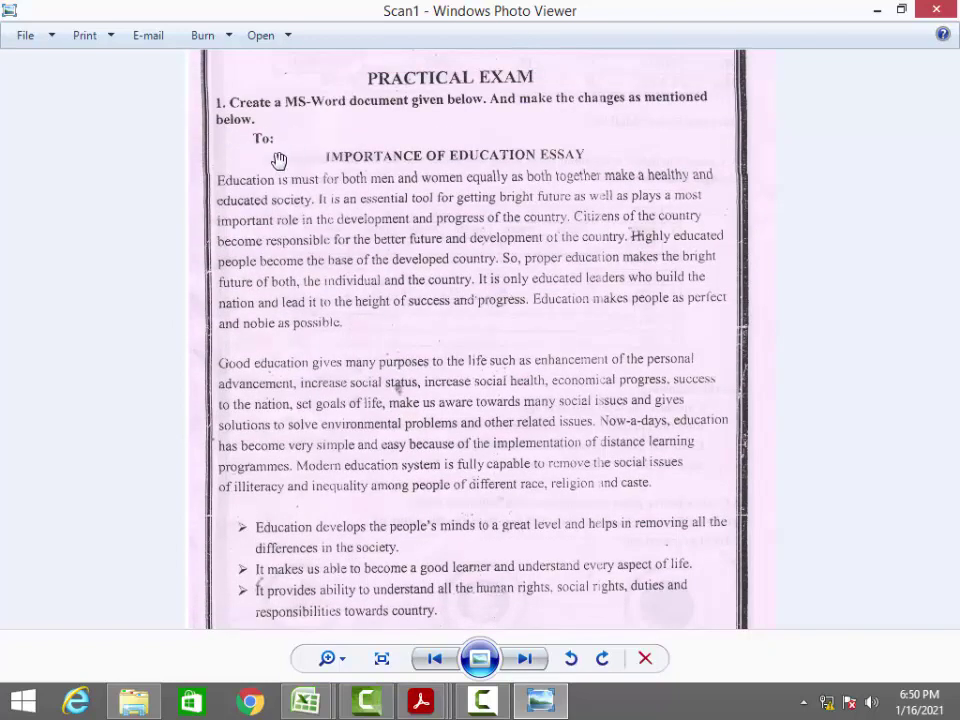
scroll(321, 186, down, 3)
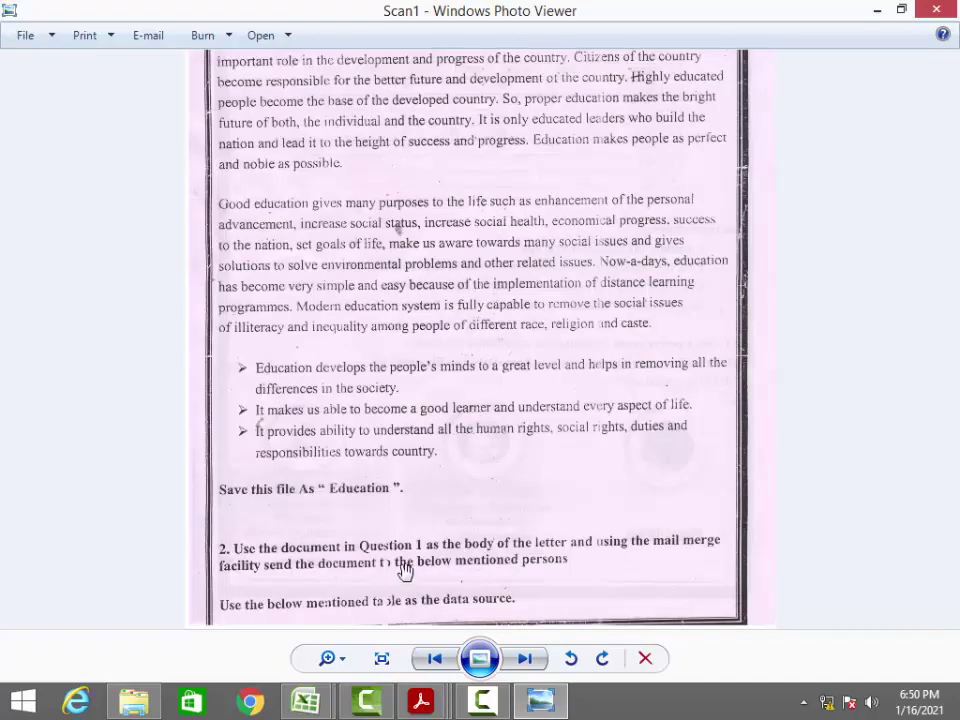
scroll(287, 182, up, 2)
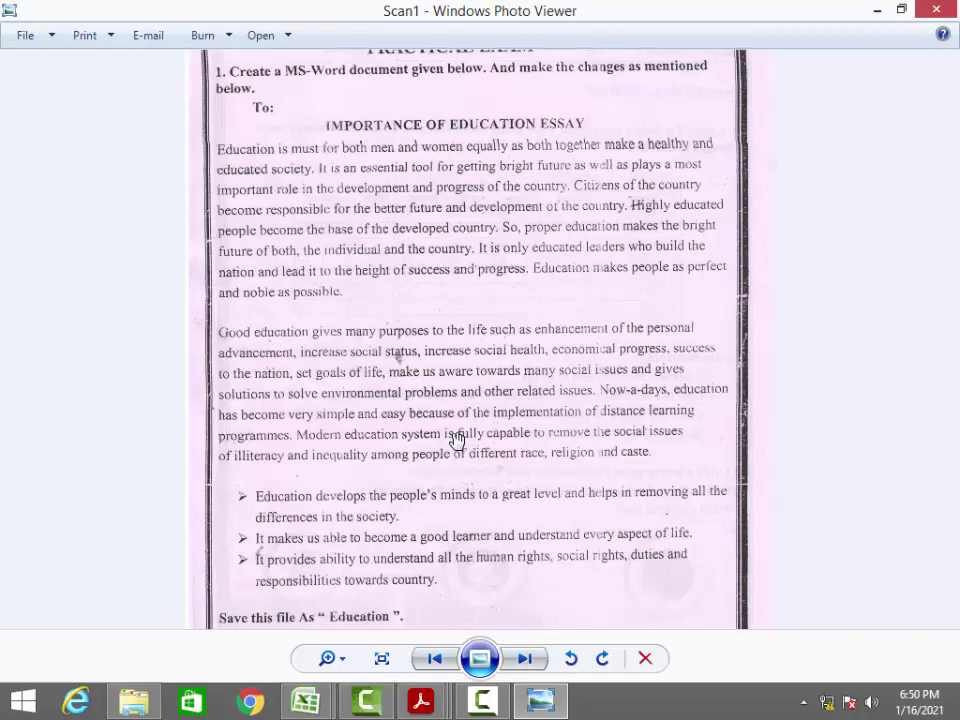
drag(461, 250, 505, 118)
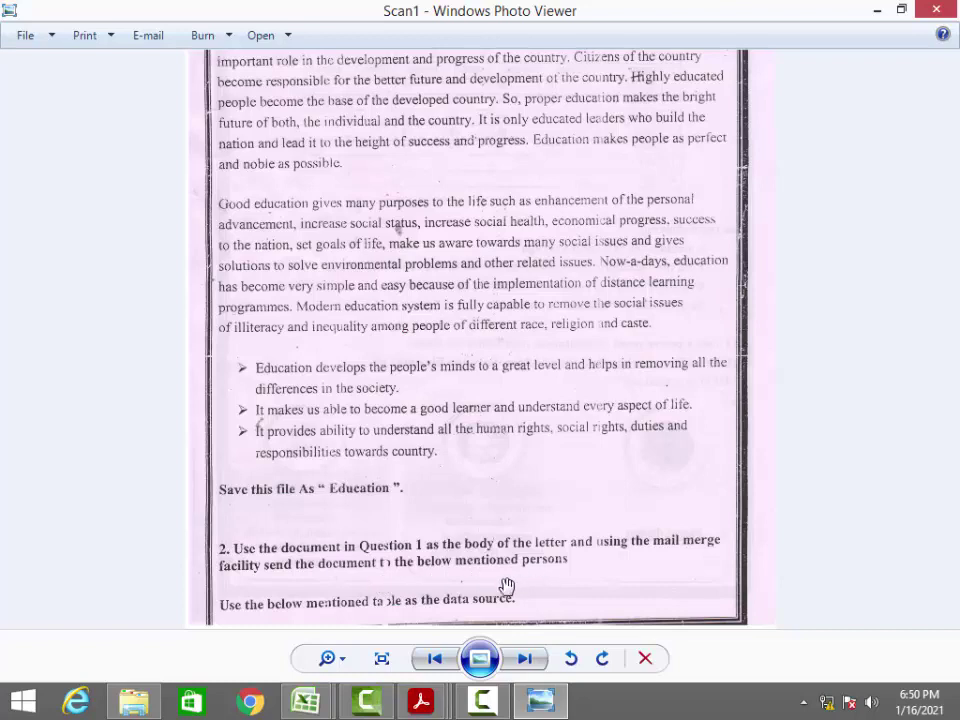
- Show the next scanned page, Scan10001, and examine the mail merge data source table enlarged
click(533, 665)
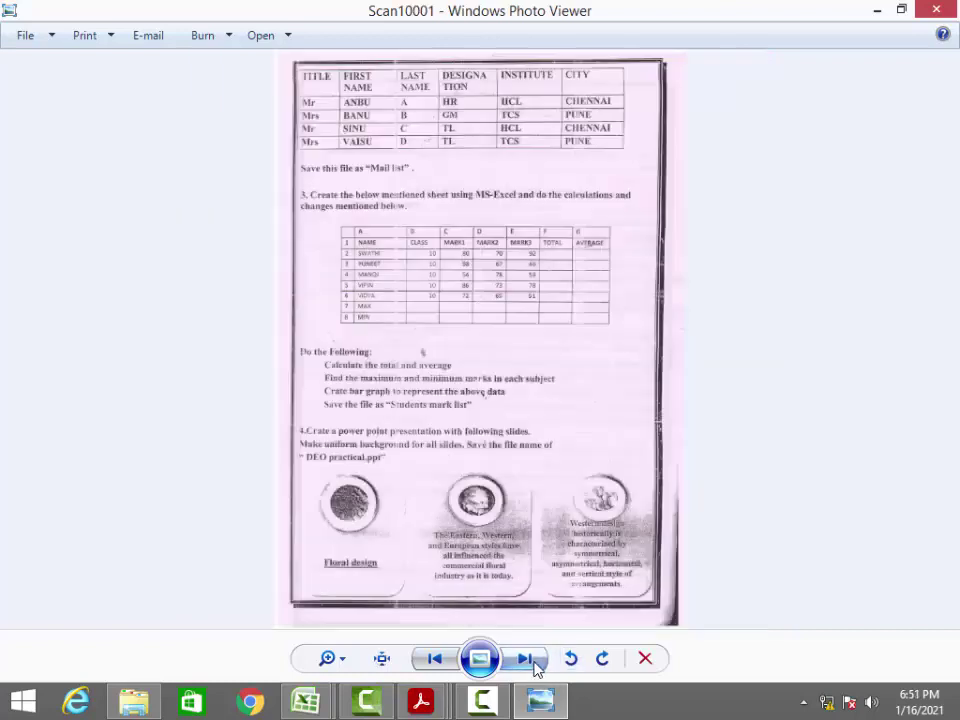
scroll(463, 317, up, 3)
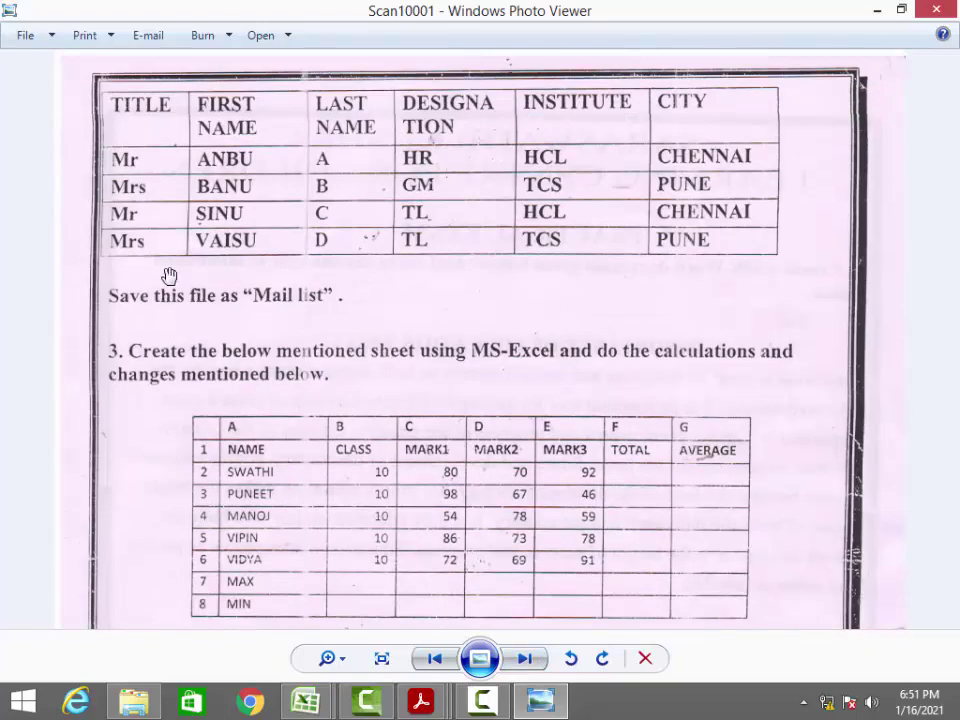
scroll(591, 257, up, 3)
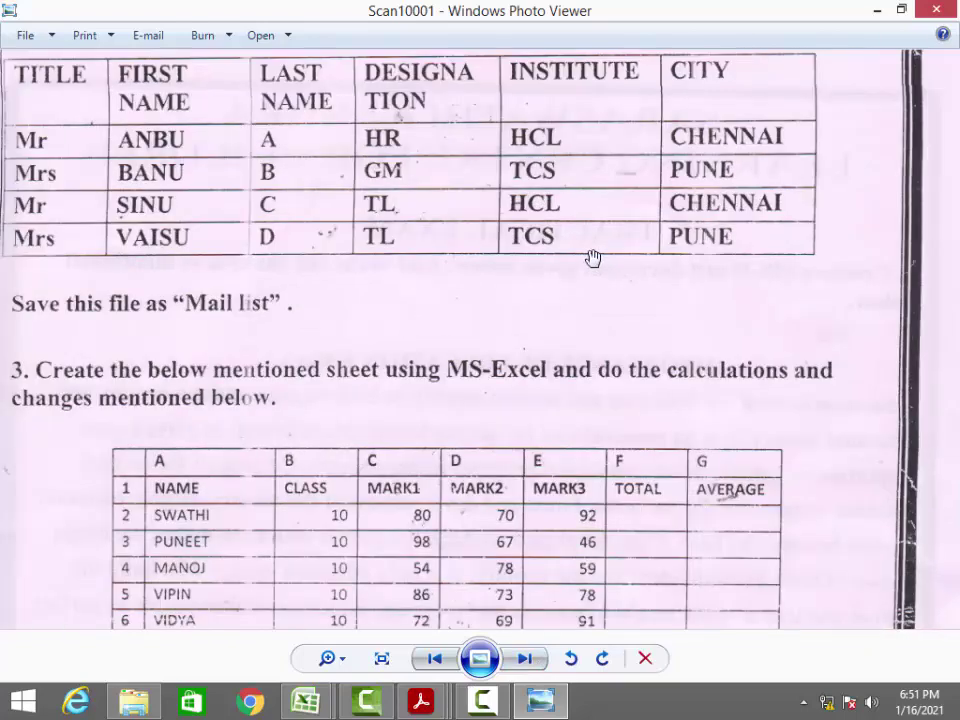
scroll(461, 333, down, 3)
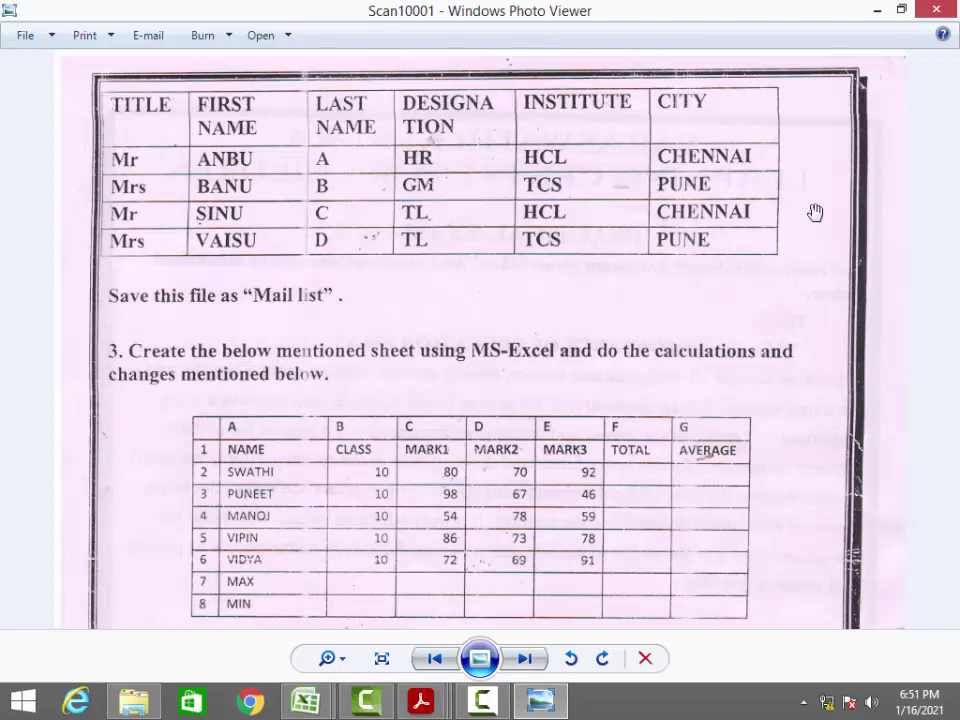
- Go back to the Scan1 page and reread the mail merge instructions of question 2
key(Left)
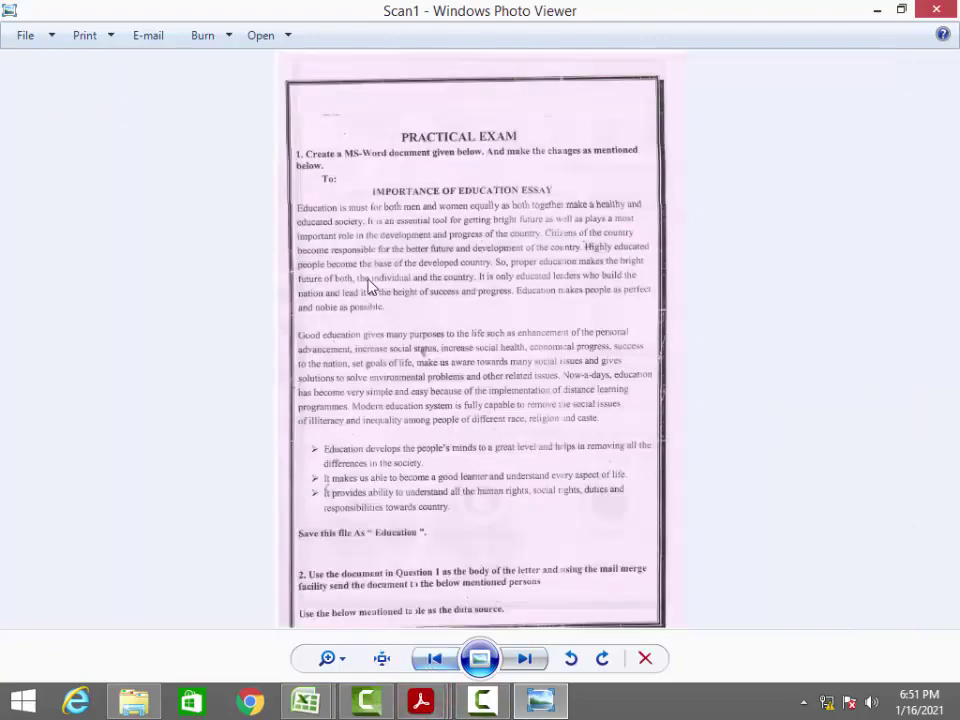
scroll(368, 258, up, 2)
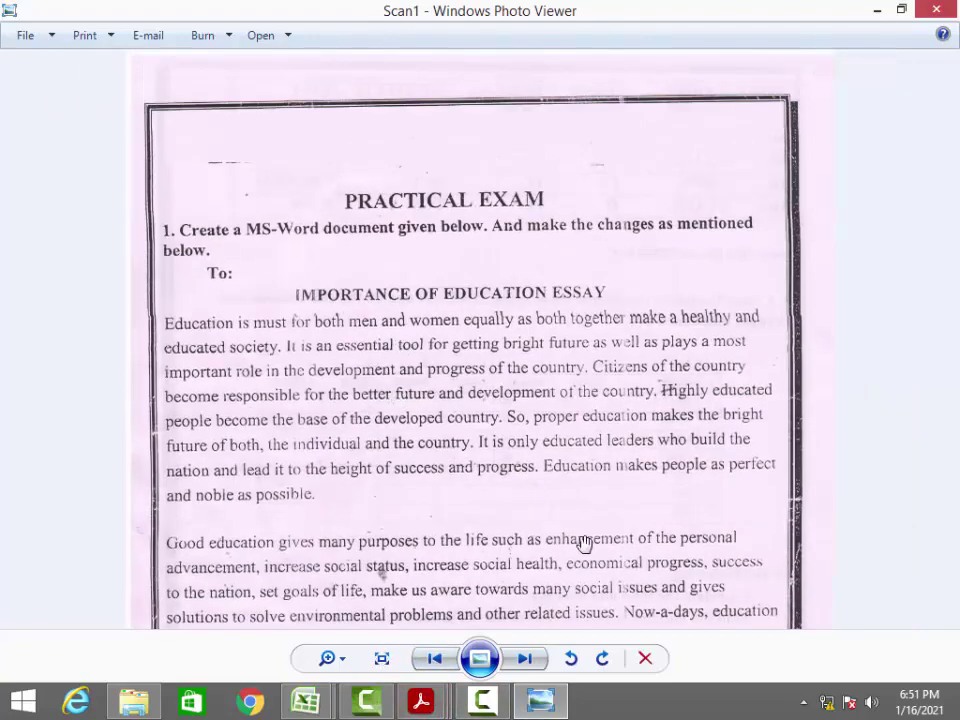
scroll(486, 392, down, 4)
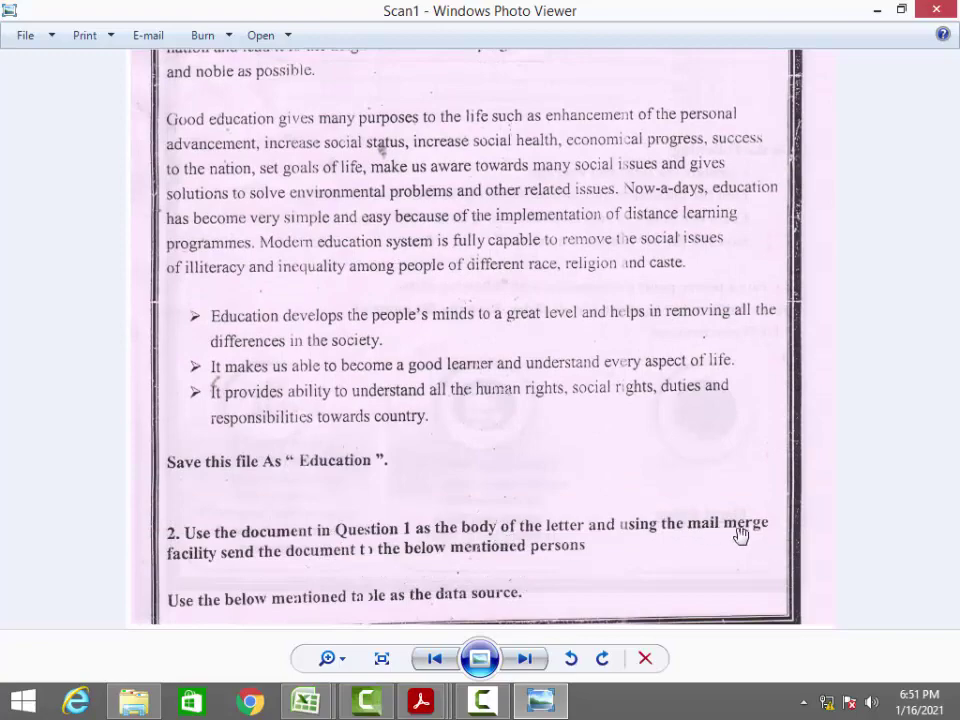
scroll(718, 510, up, 1)
scroll(703, 506, down, 2)
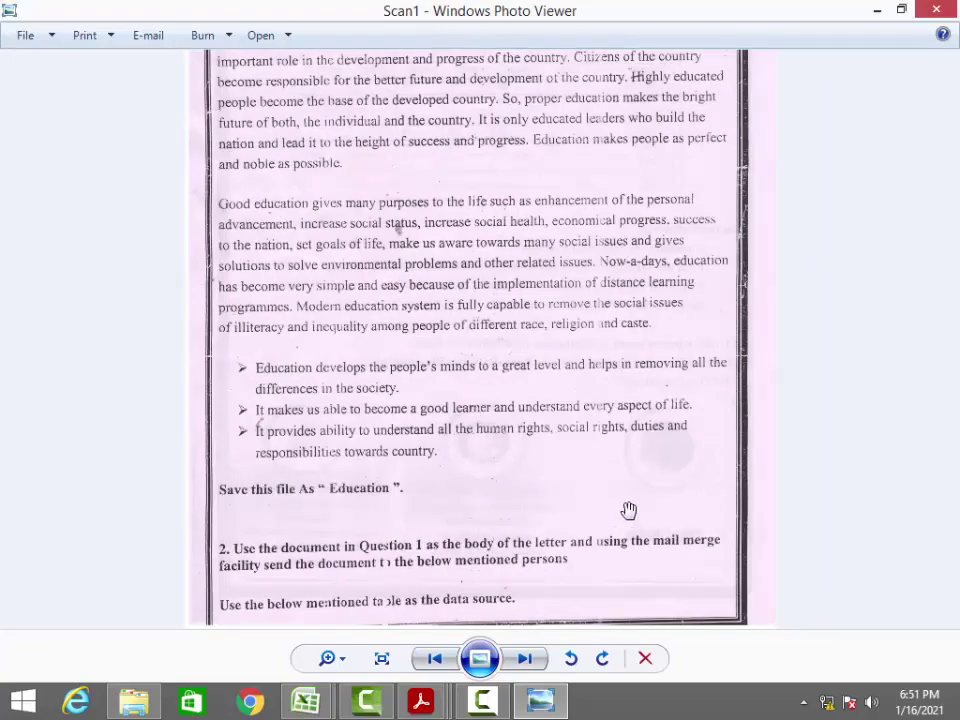
scroll(392, 375, up, 3)
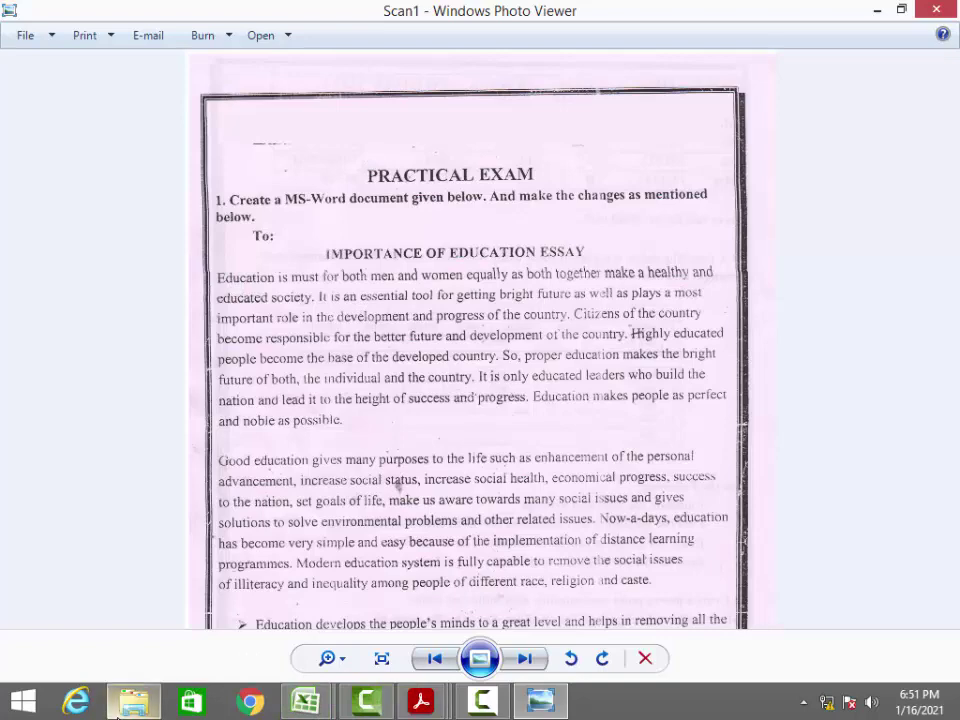
- Open the Word document DOC from the PCP CLASS folder and insert a blank line below "To"
click(122, 712)
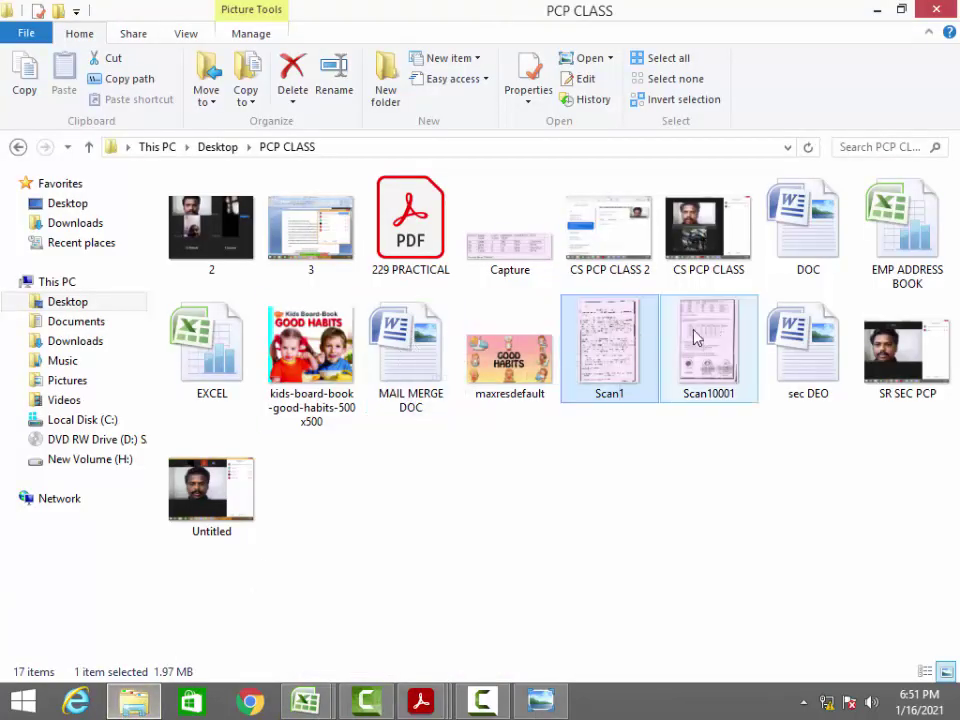
click(821, 222)
double_click(821, 222)
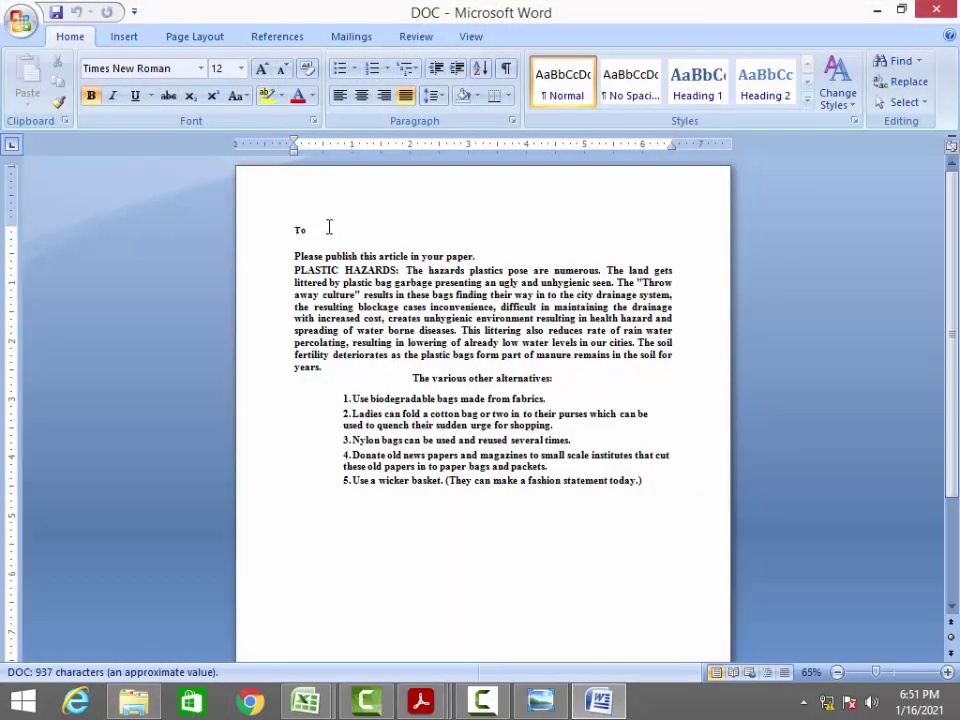
click(329, 227)
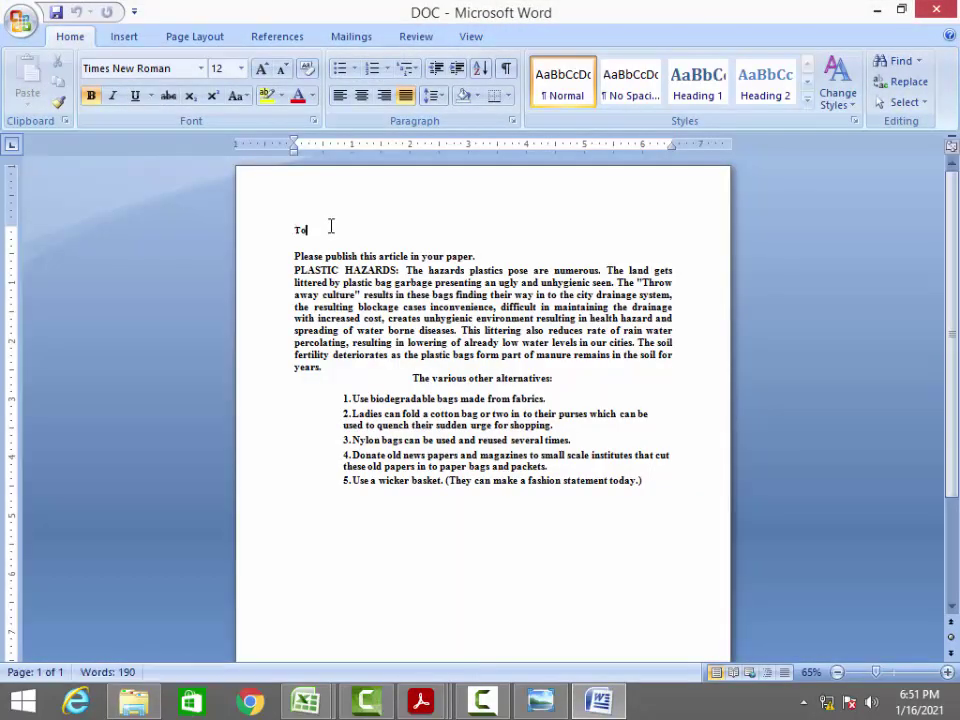
key(Return)
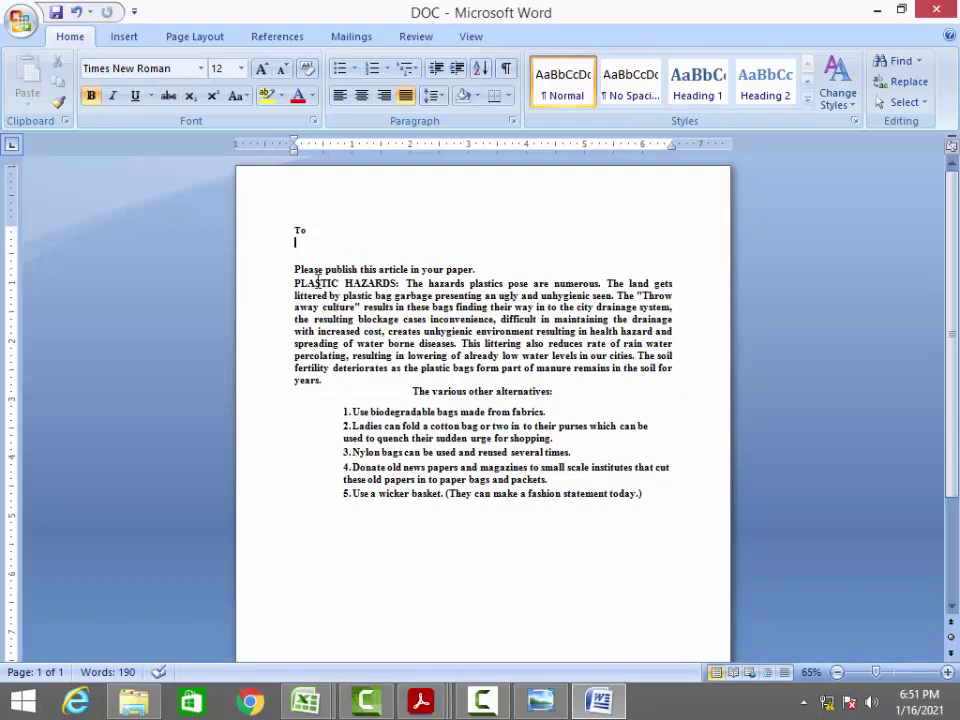
key(ctrl+a)
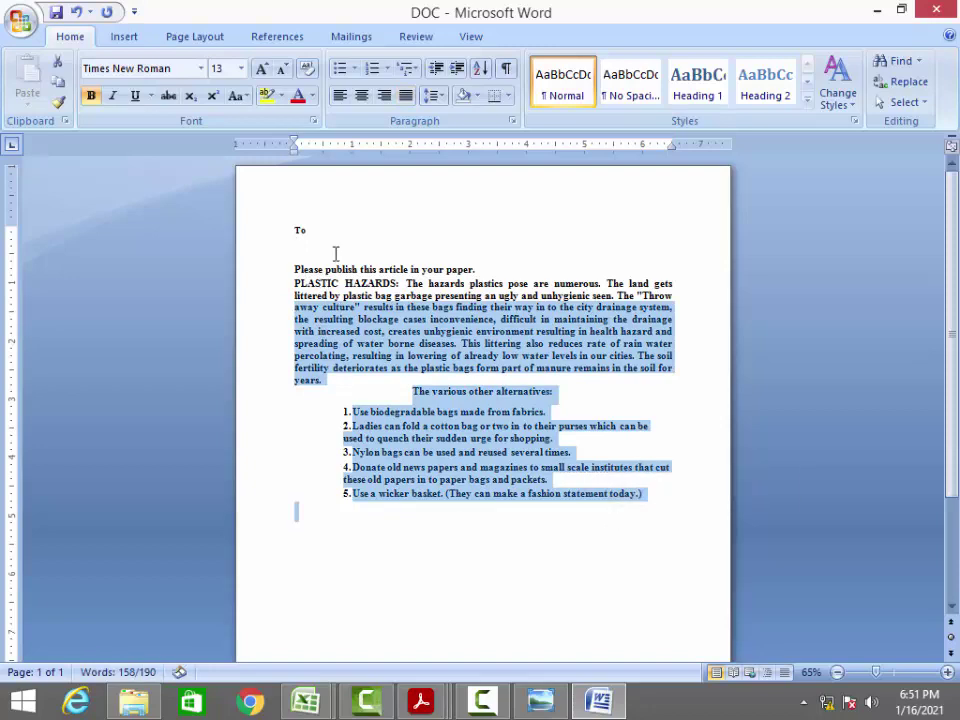
click(330, 244)
- Return to the PCP CLASS folder and try to open the EXCEL workbook
click(875, 11)
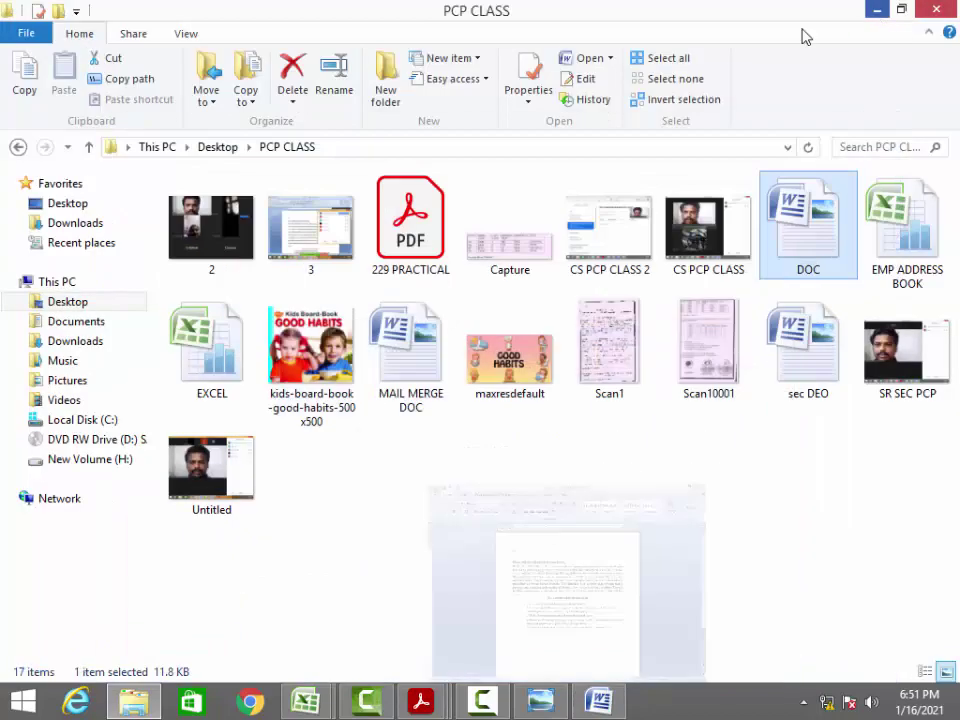
click(305, 380)
double_click(207, 340)
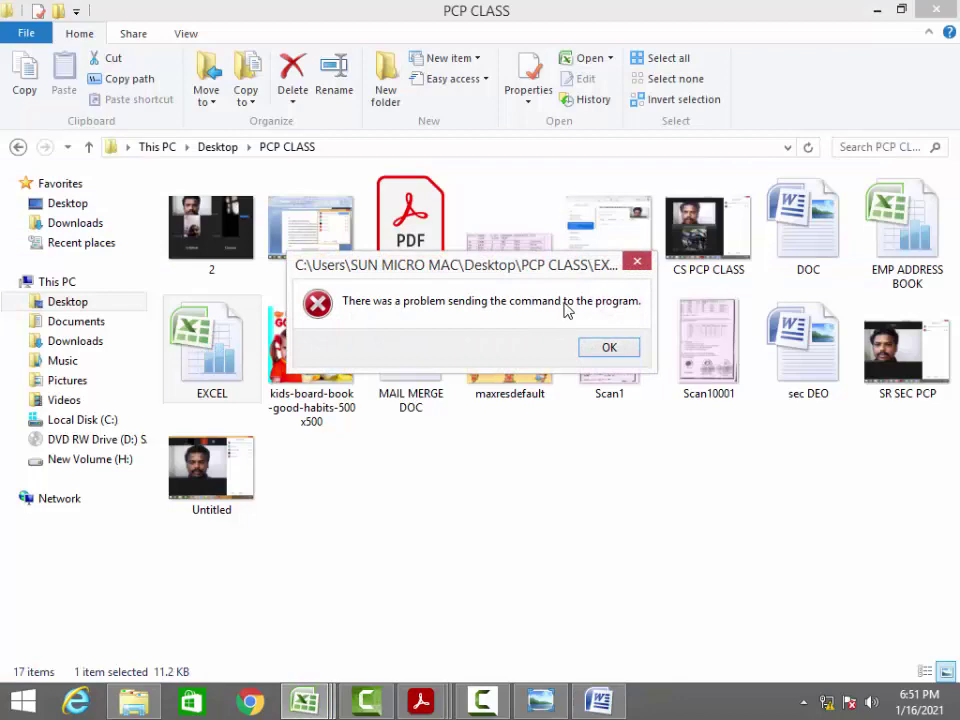
click(601, 348)
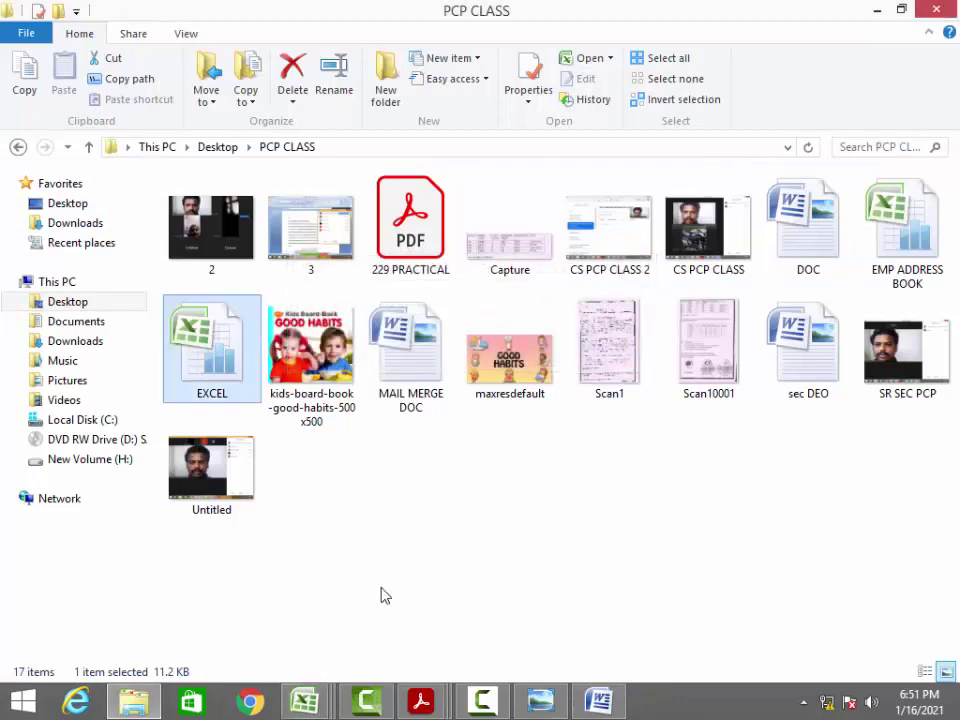
- Restore the empty Microsoft Excel window beside the folder and load the EXCEL workbook into it
mouse_move(306, 700)
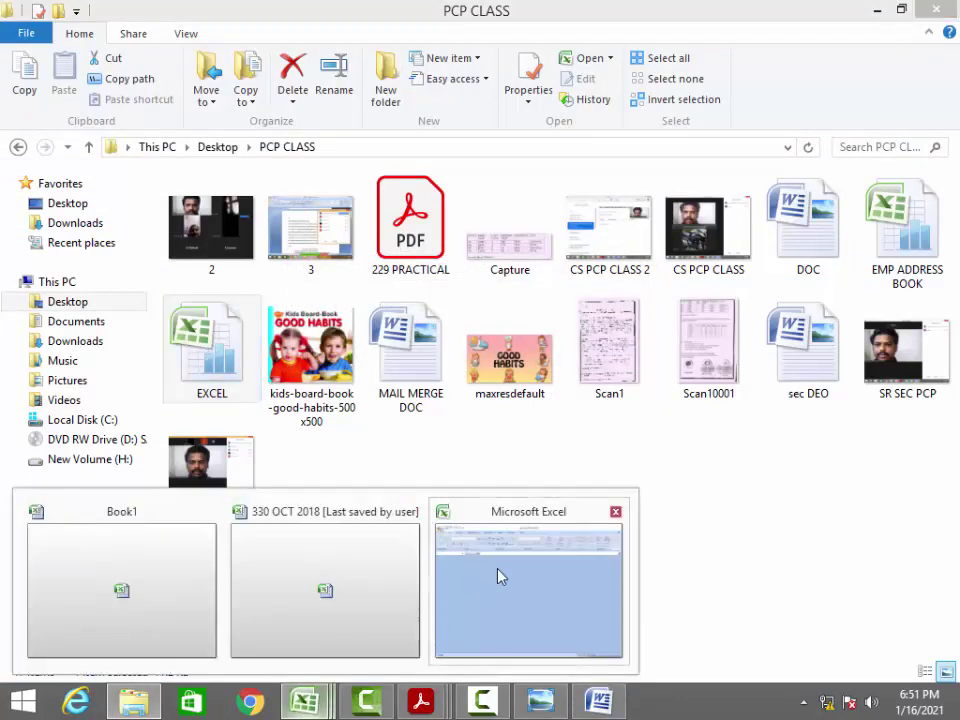
click(449, 594)
click(900, 9)
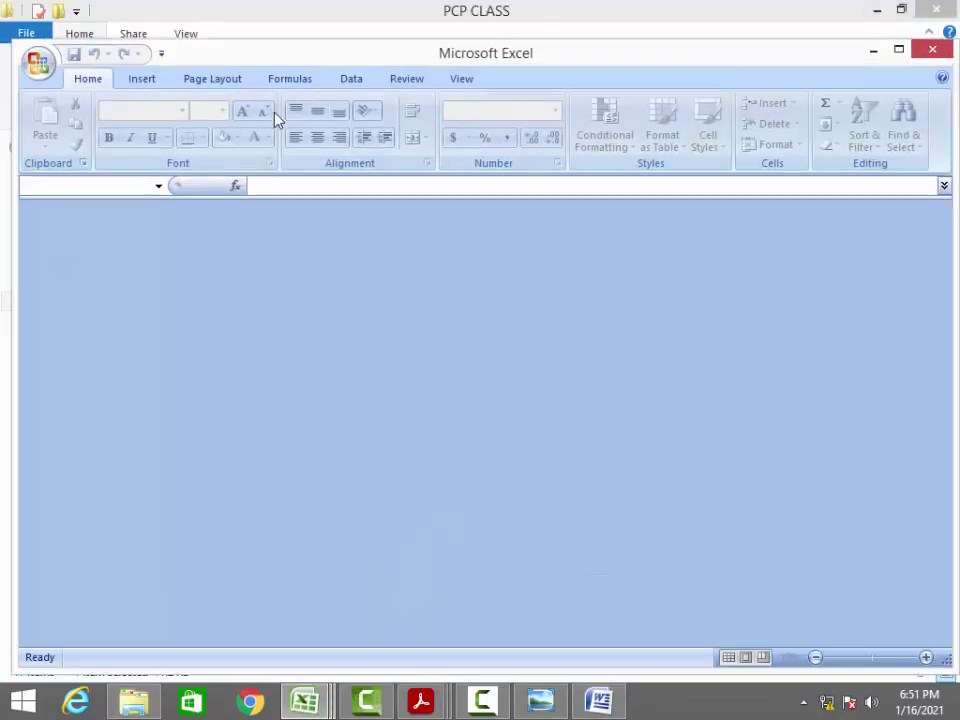
drag(583, 56, 615, 58)
drag(205, 350, 574, 336)
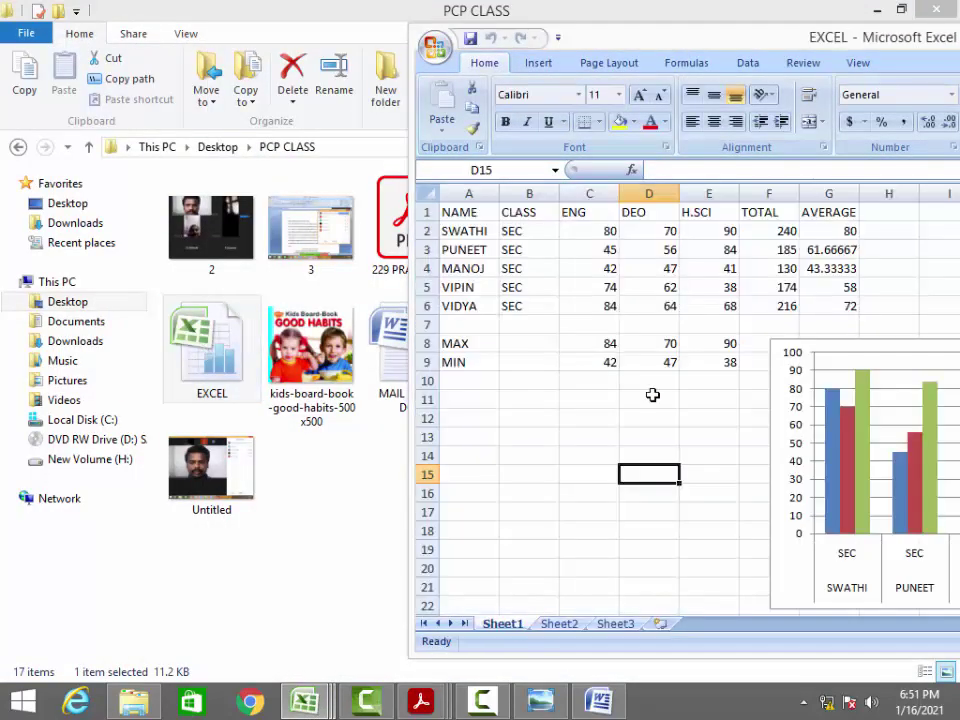
- Examine the student marks and chart on Sheet1 of the EXCEL workbook, as well as Sheet2 and Sheet3
drag(885, 38, 452, 100)
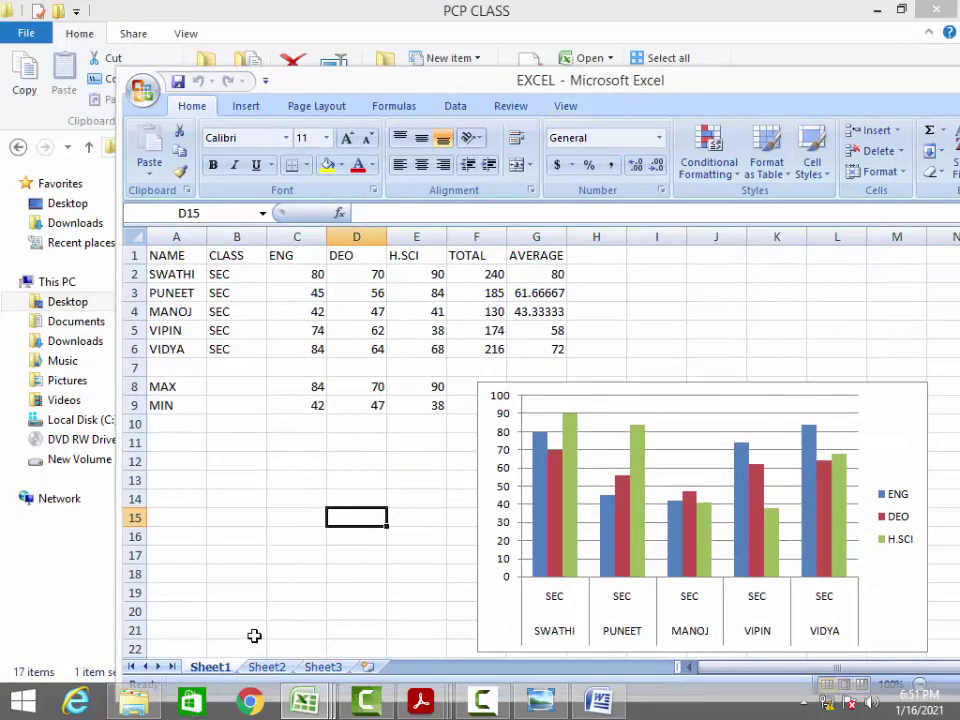
click(266, 667)
click(322, 667)
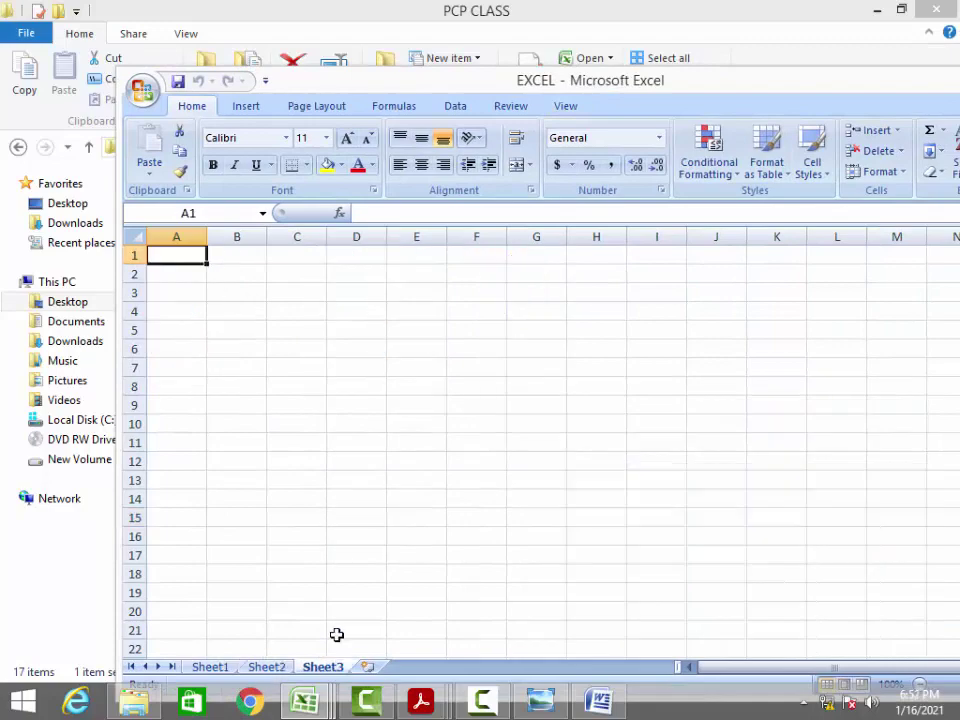
- Load the EMP ADDRESS BOOK workbook from the PCP CLASS folder into Excel and maximize its window
drag(870, 96, 621, 317)
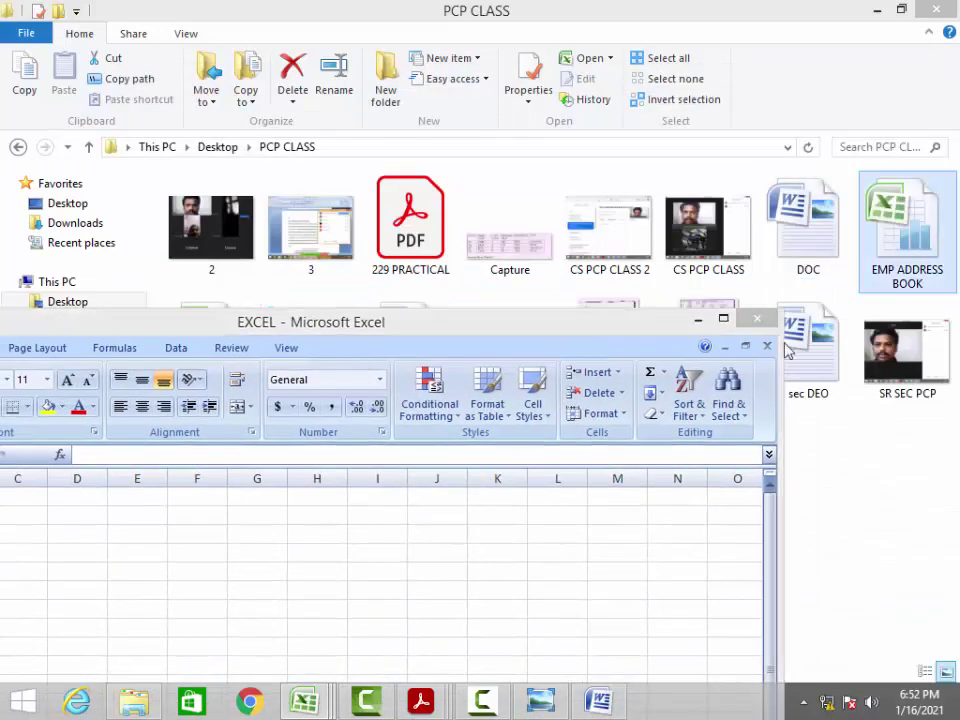
drag(907, 232, 398, 562)
drag(440, 322, 692, 236)
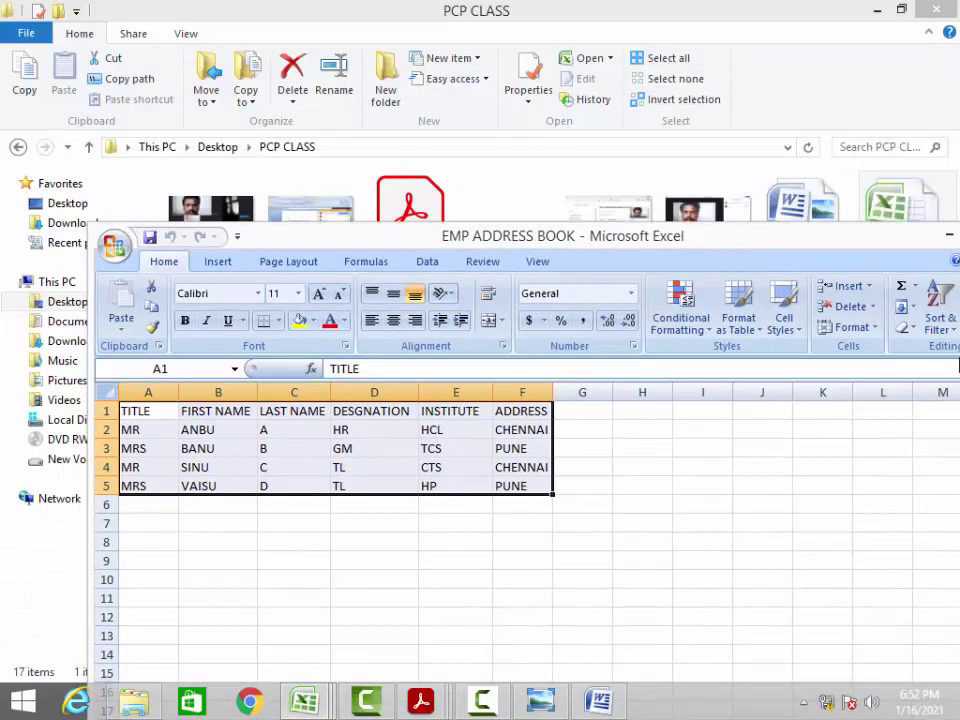
double_click(842, 245)
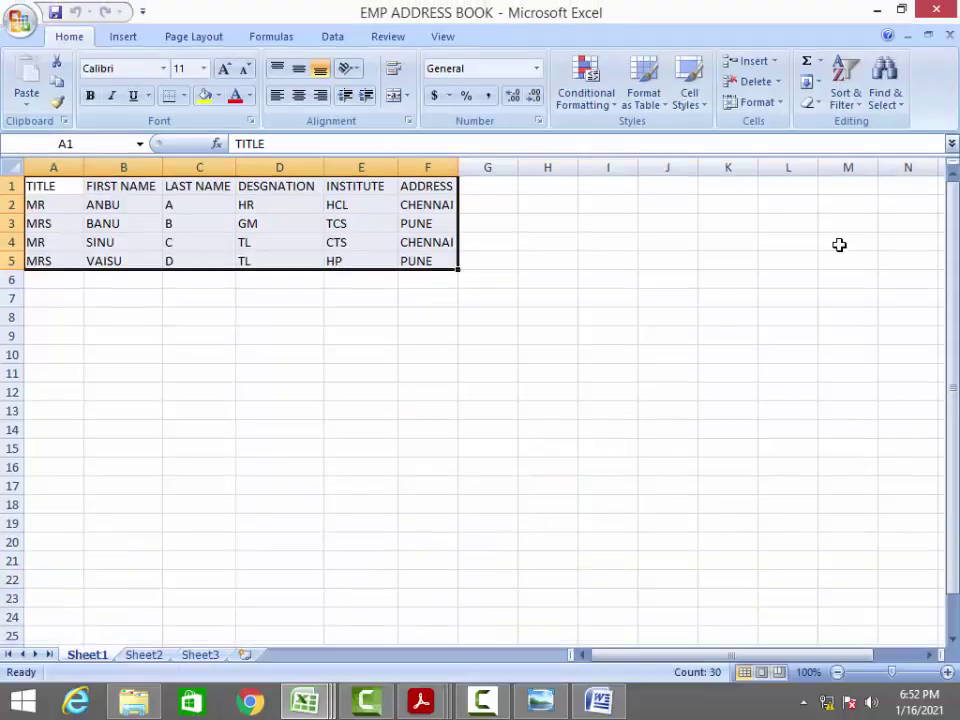
- Compare the address table in A1:F5 with the mail merge table on the Scan10001 exam page
click(229, 303)
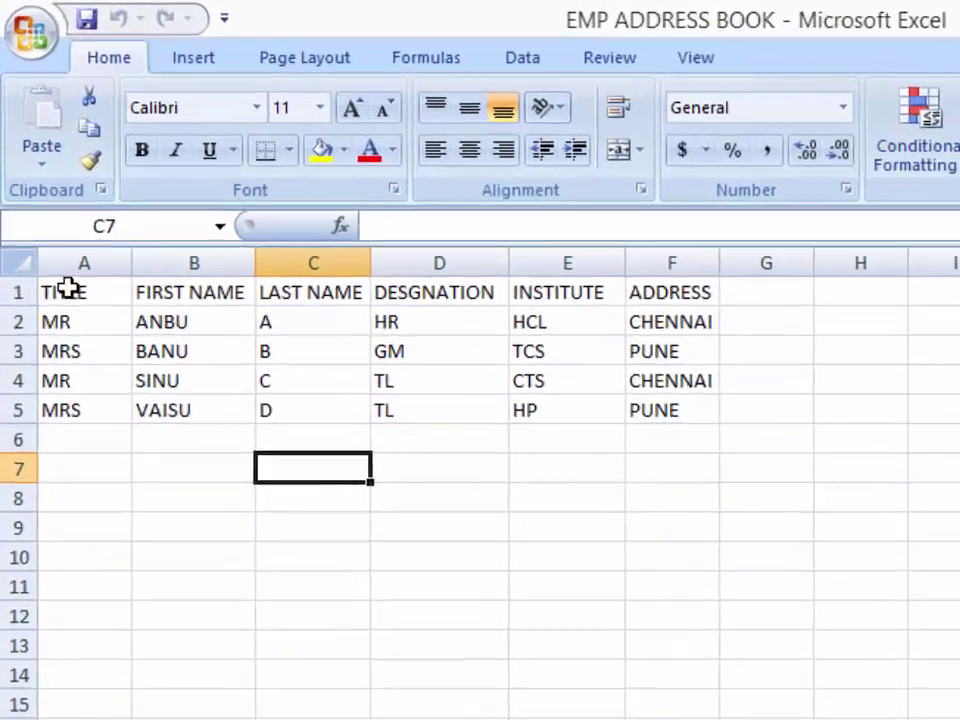
drag(68, 290, 640, 405)
click(568, 527)
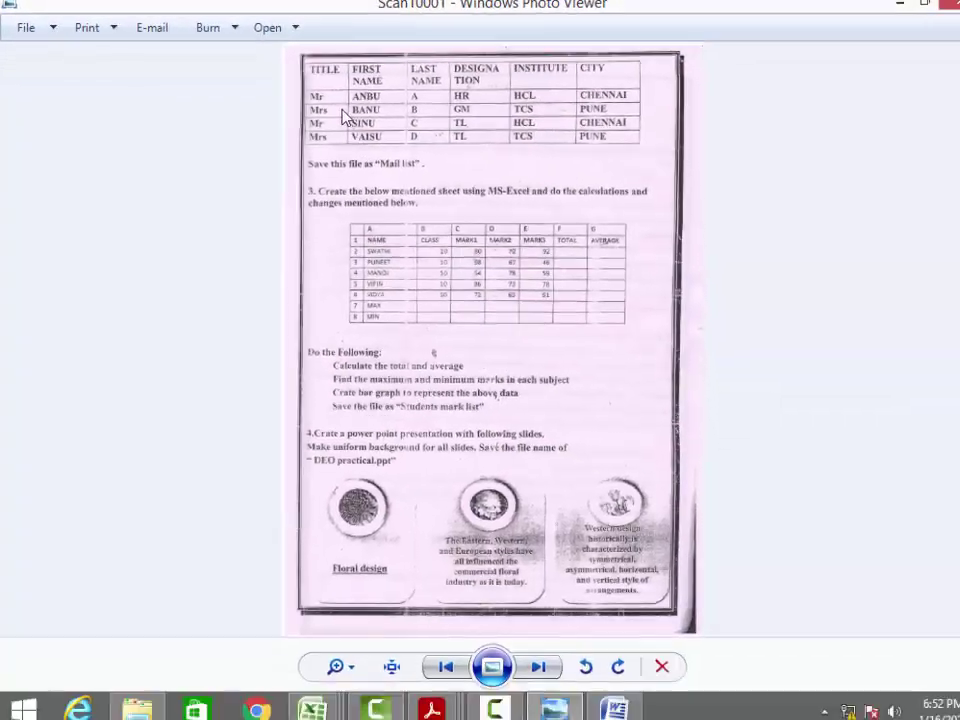
scroll(332, 135, up, 3)
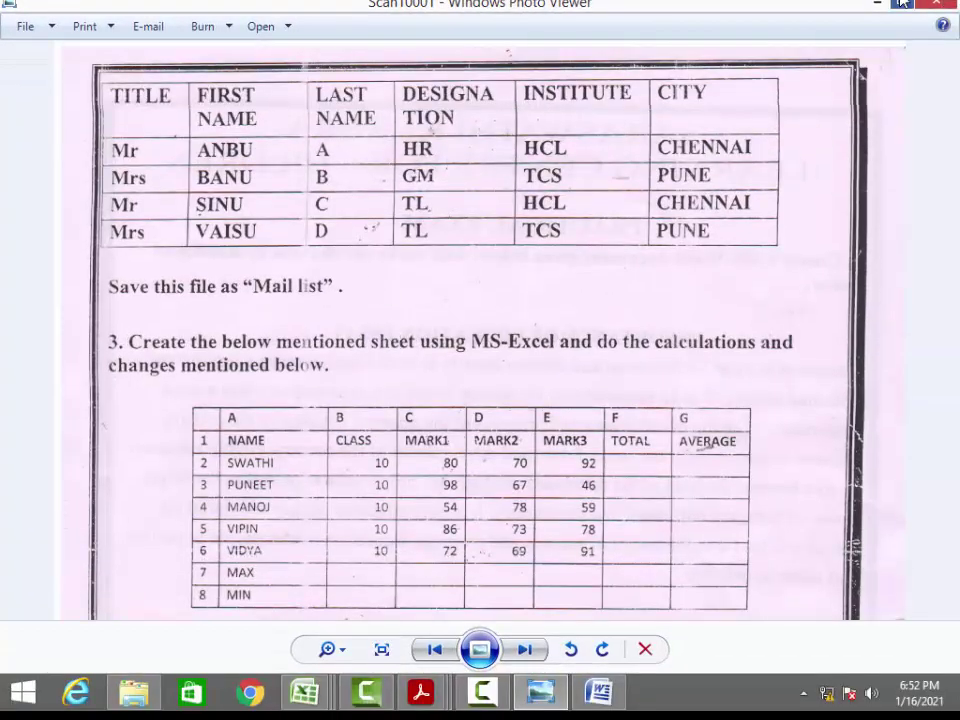
double_click(700, 4)
drag(467, 104, 627, 180)
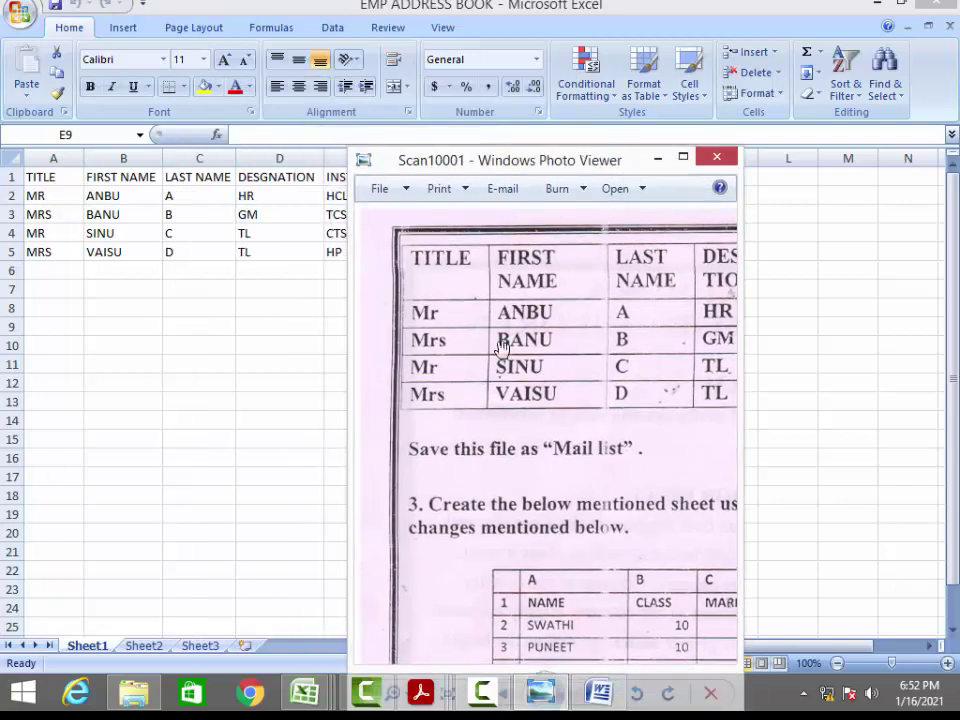
click(656, 157)
drag(33, 180, 435, 251)
click(47, 74)
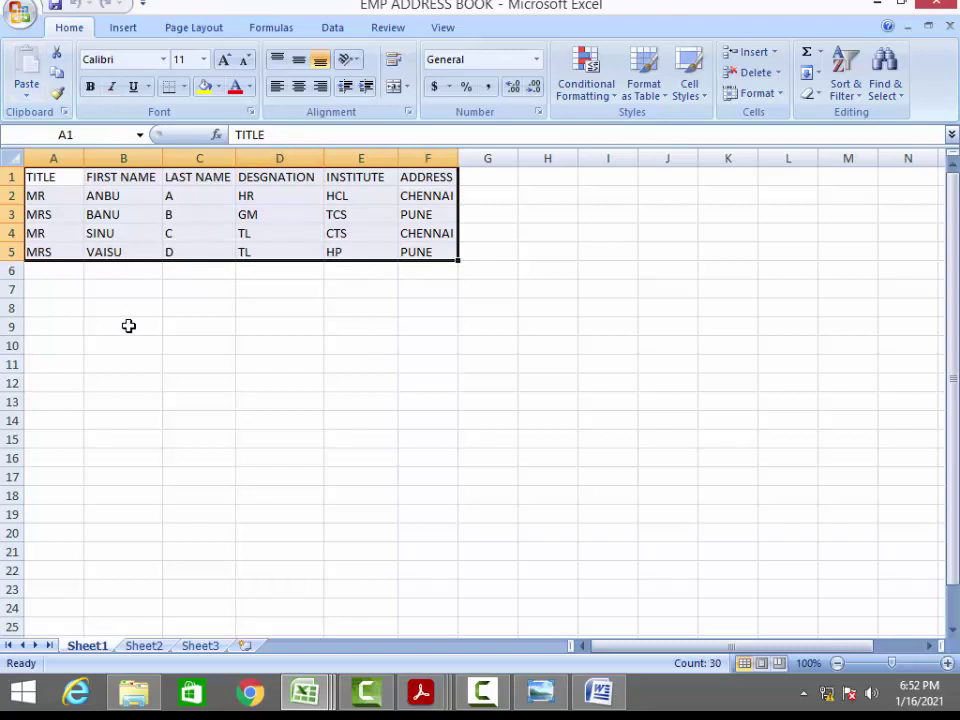
click(20, 12)
mouse_move(84, 176)
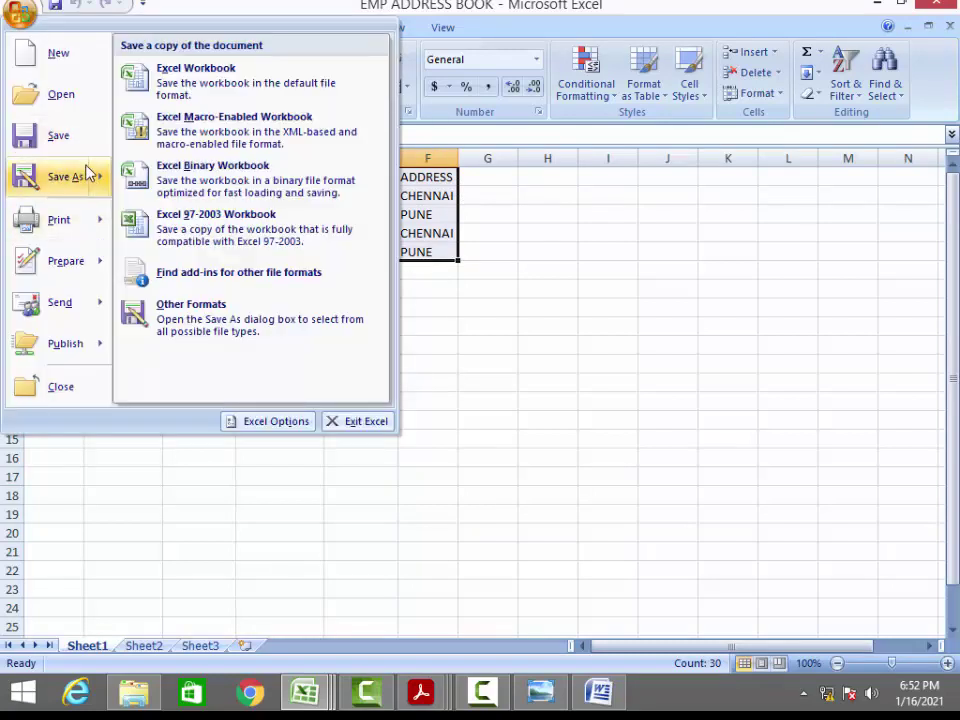
click(274, 86)
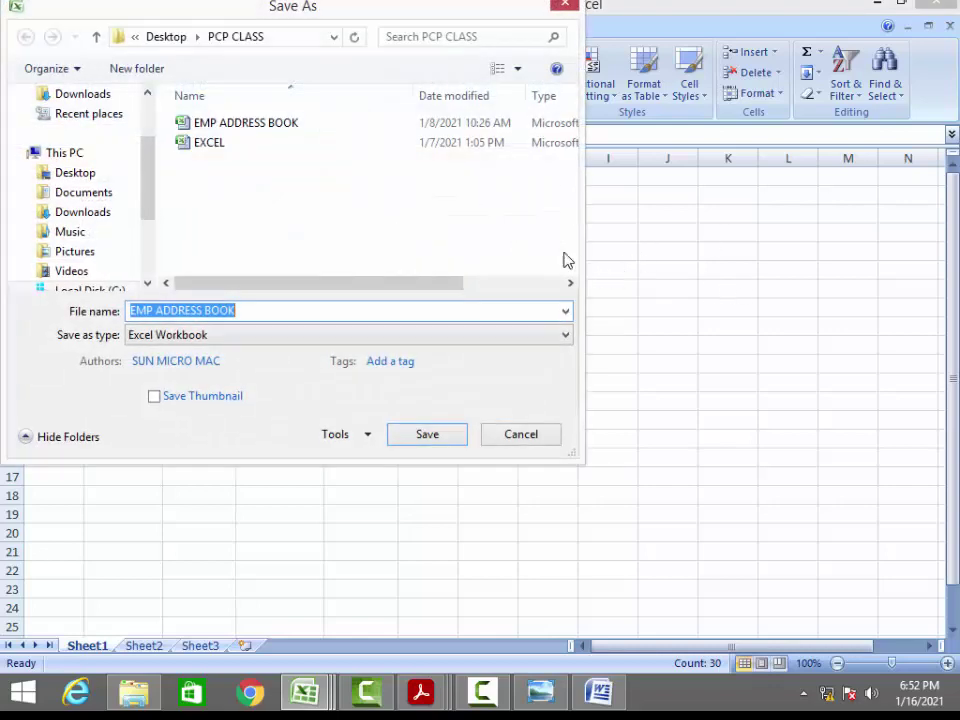
click(521, 434)
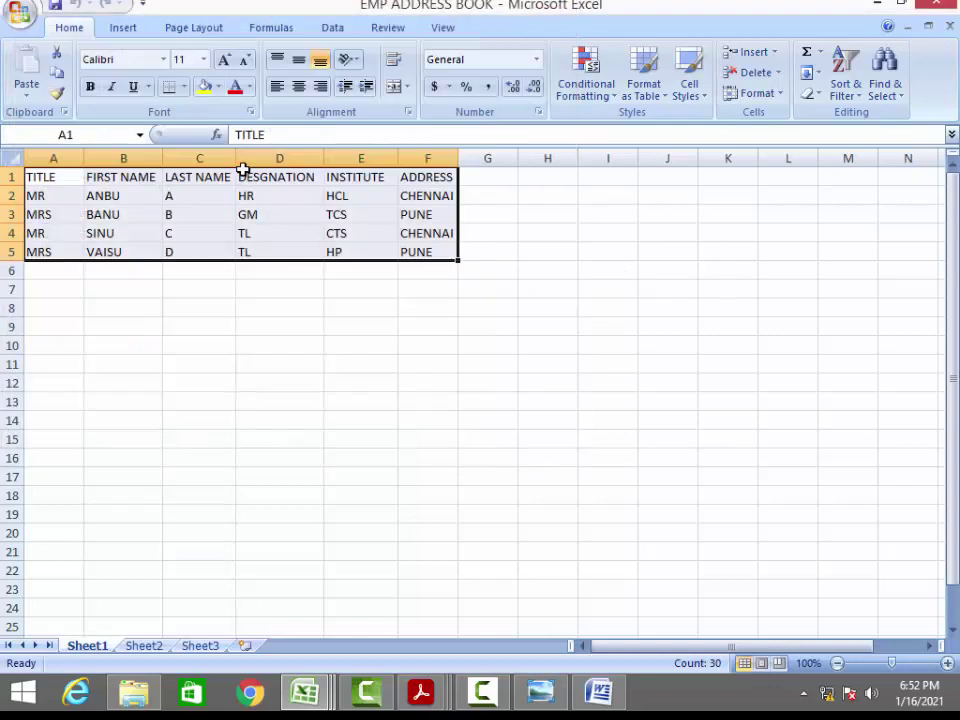
click(258, 288)
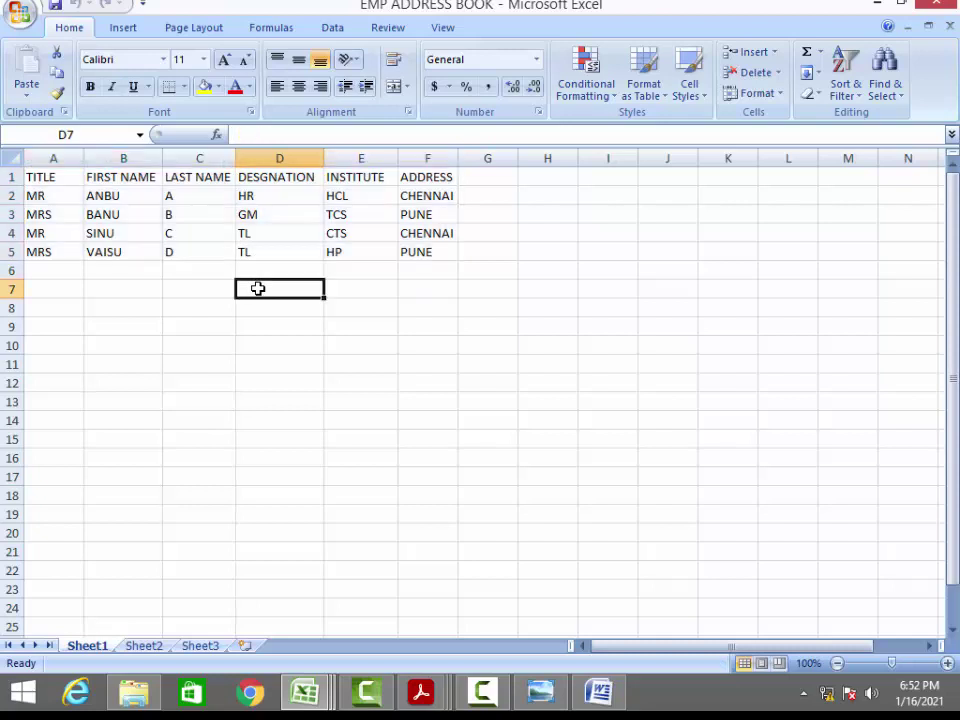
- Close the EMP ADDRESS BOOK and EXCEL workbooks and exit the Excel window
click(950, 25)
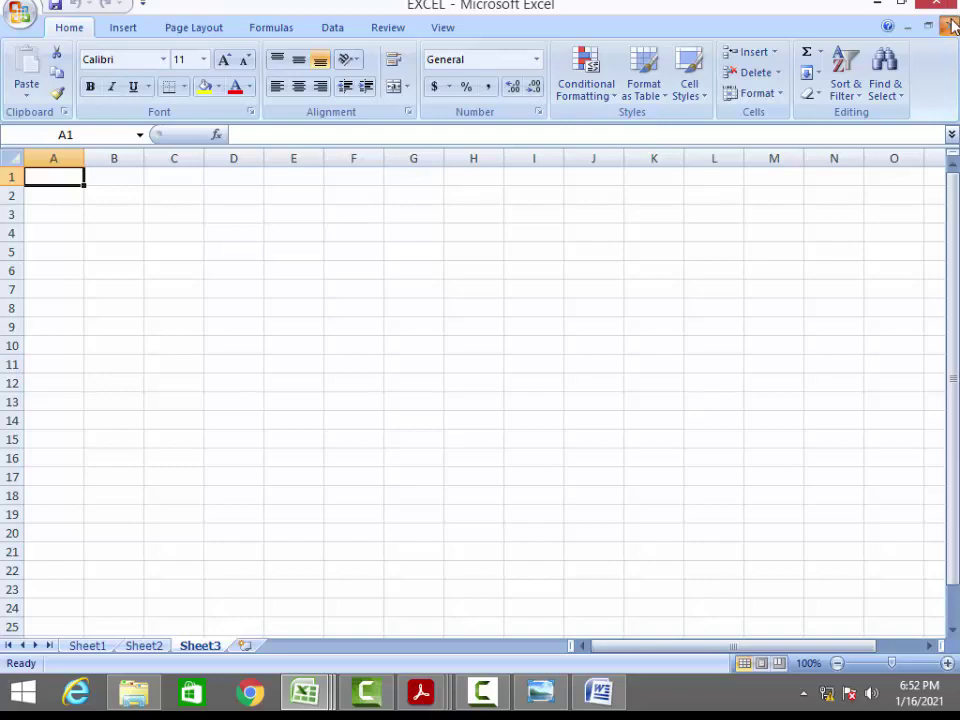
click(948, 25)
click(937, 6)
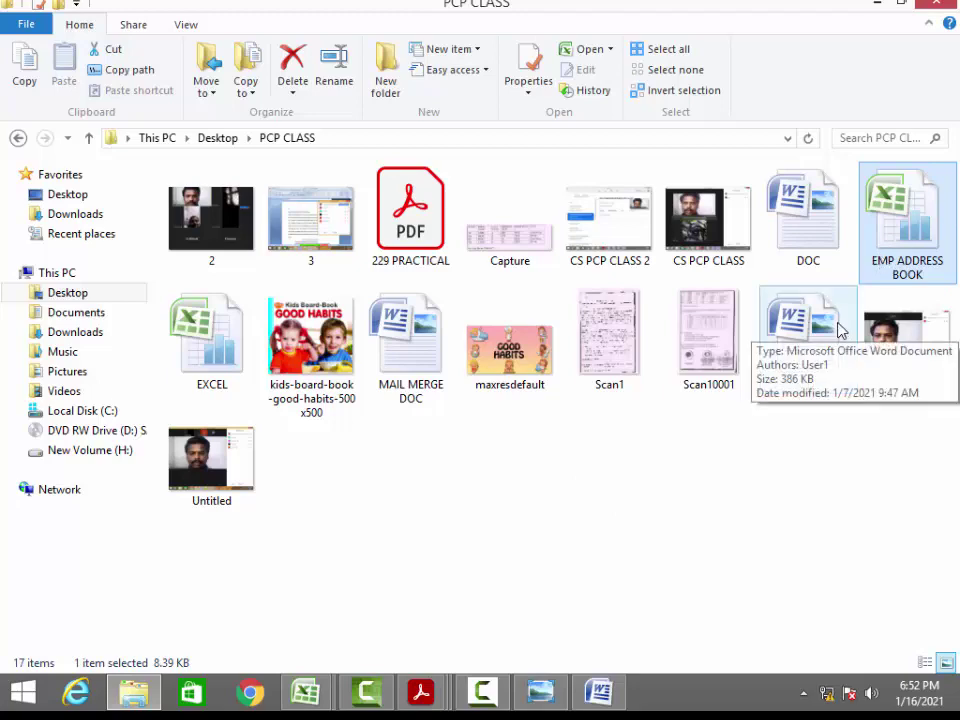
- Switch back to the Word document DOC and start the Step by Step Mail Merge Wizard
double_click(806, 218)
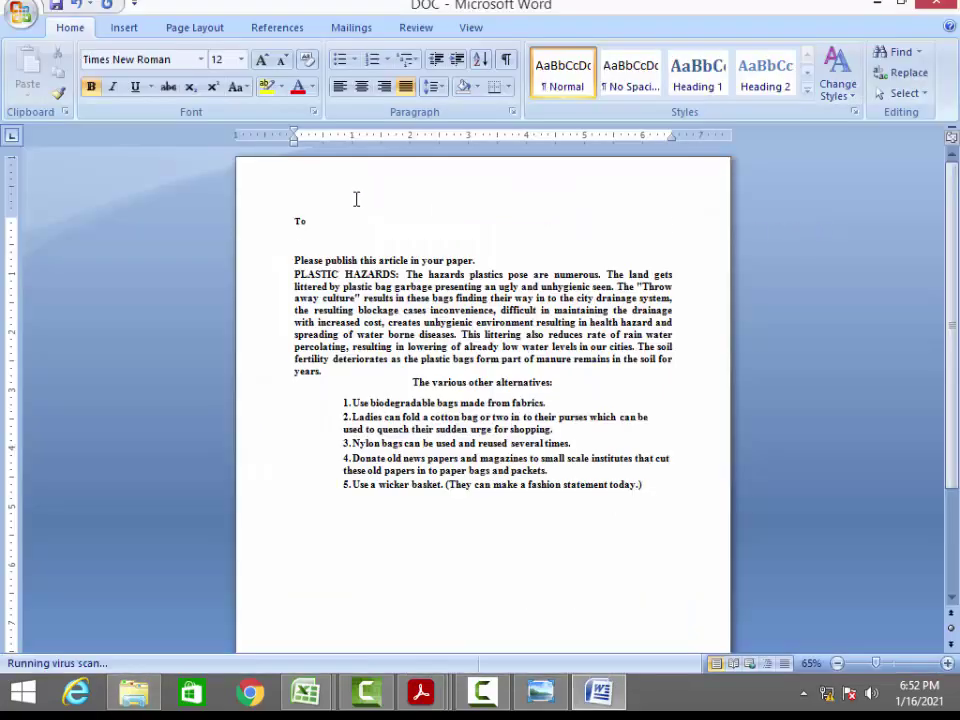
click(20, 16)
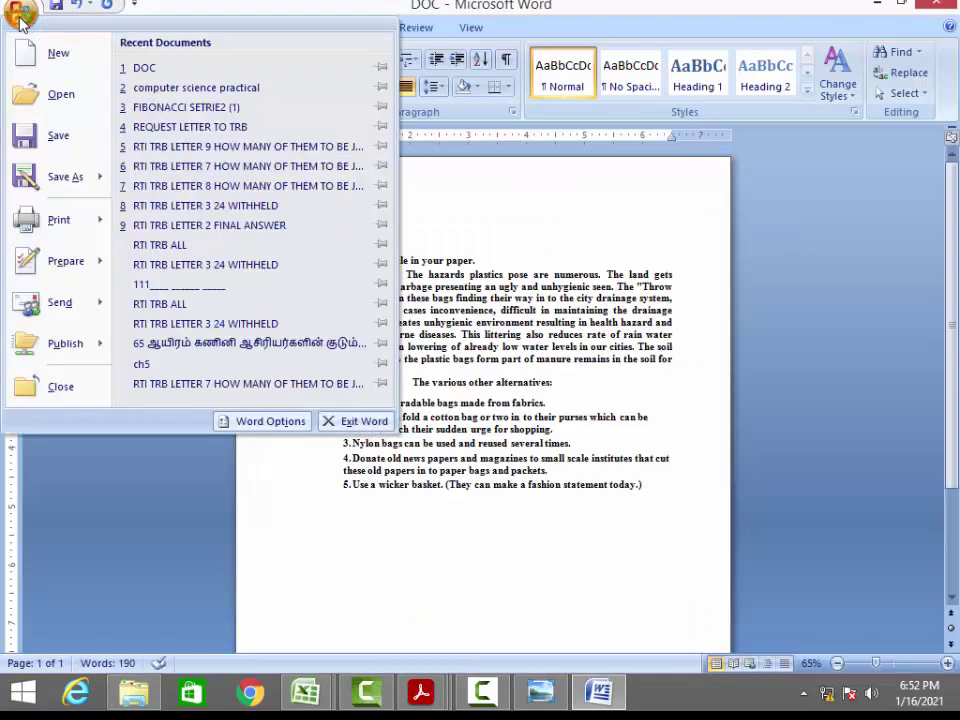
key(Escape)
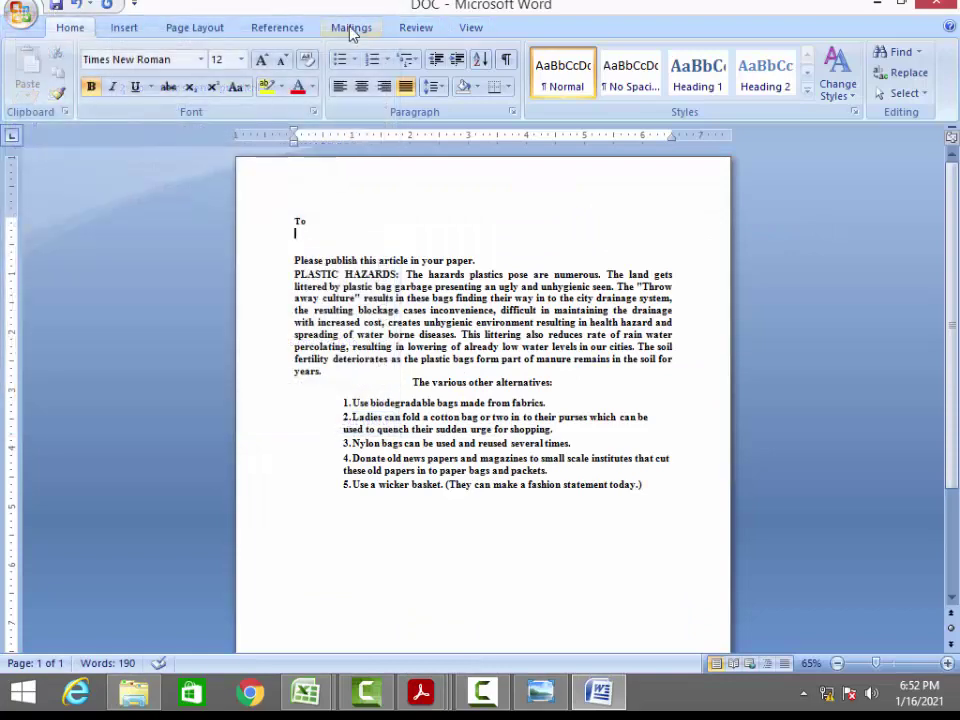
click(352, 29)
click(125, 92)
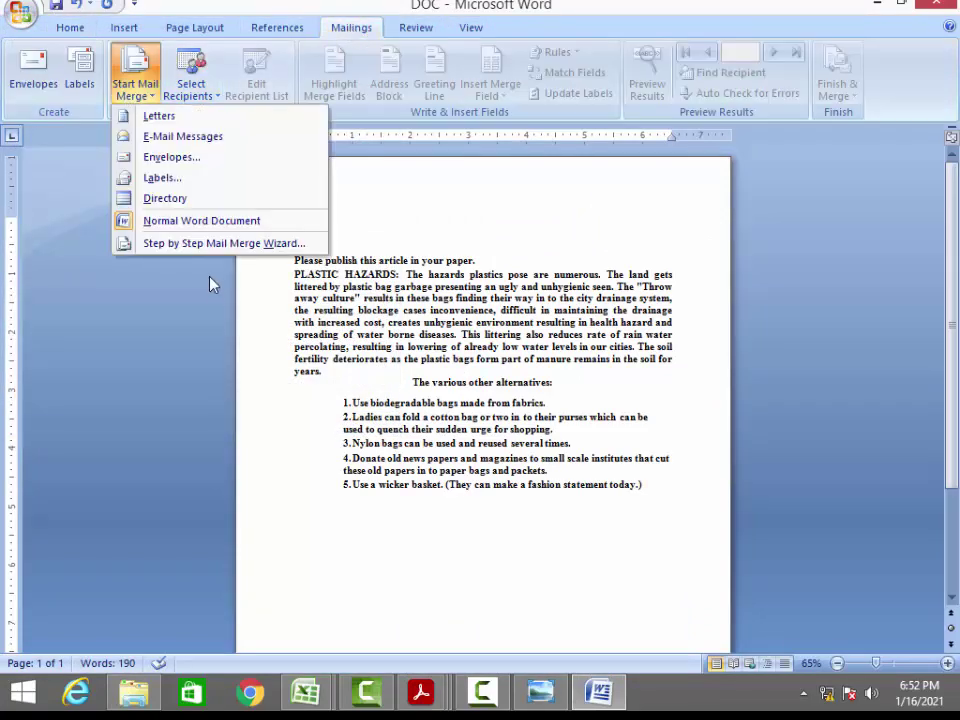
click(228, 246)
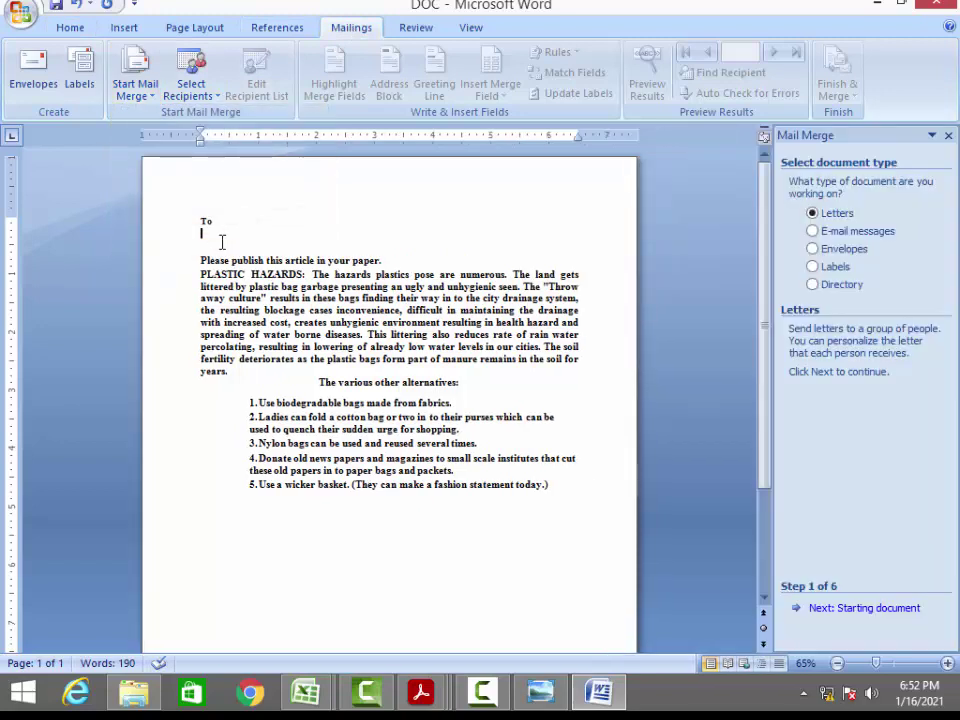
- Using the current document as a letter, link Sheet1$ of EMP ADDRESS BOOK from the Desktop's PCP CLASS folder as the recipient list, keeping all recipients
click(838, 609)
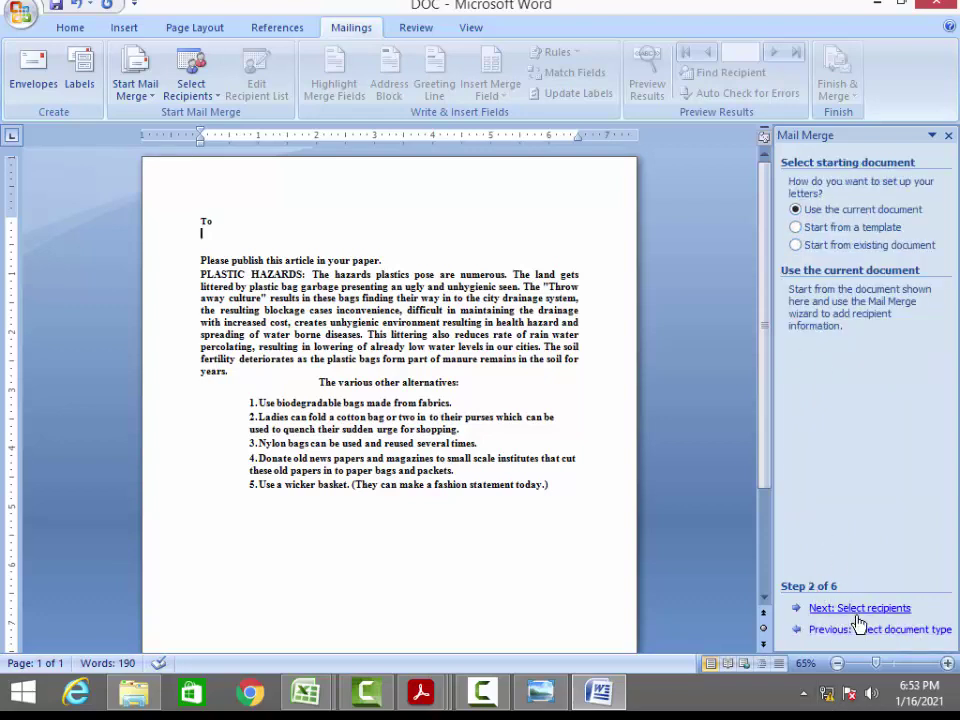
click(856, 610)
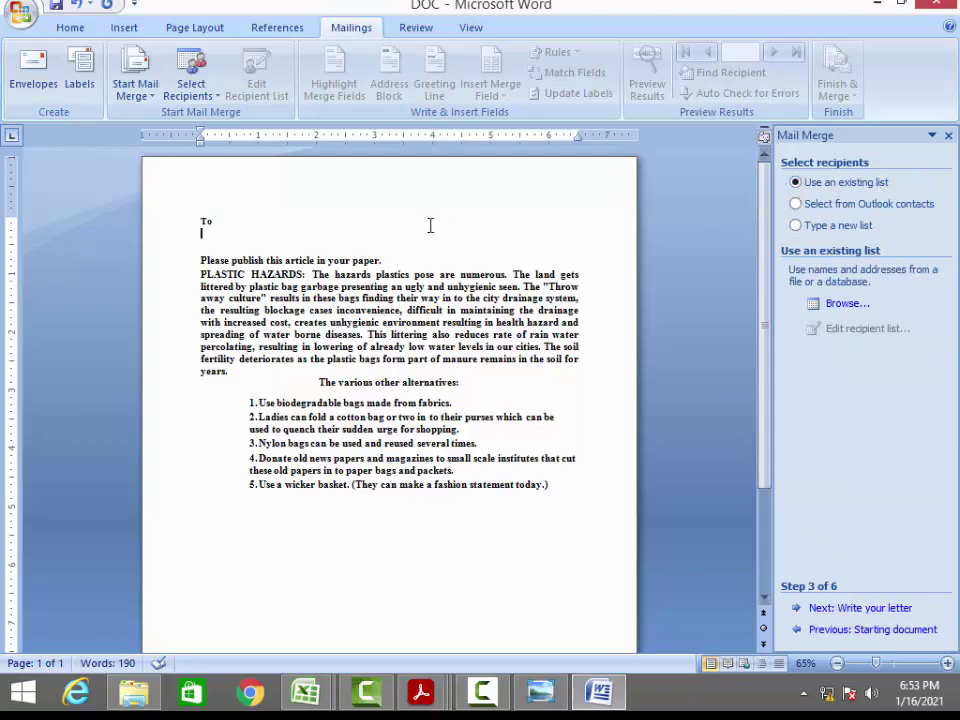
click(848, 306)
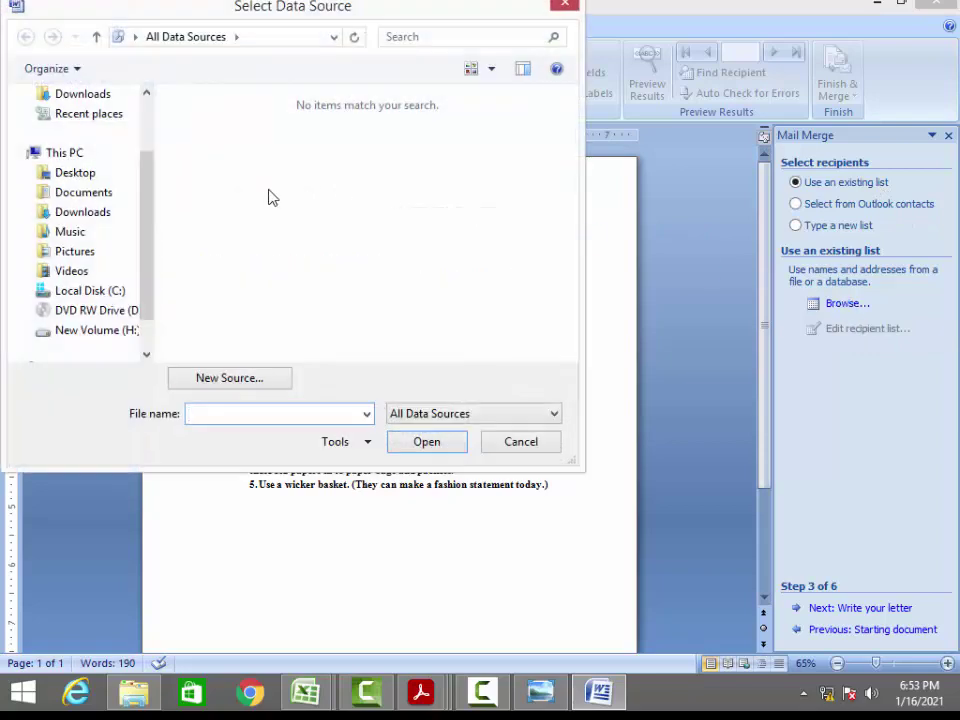
click(90, 175)
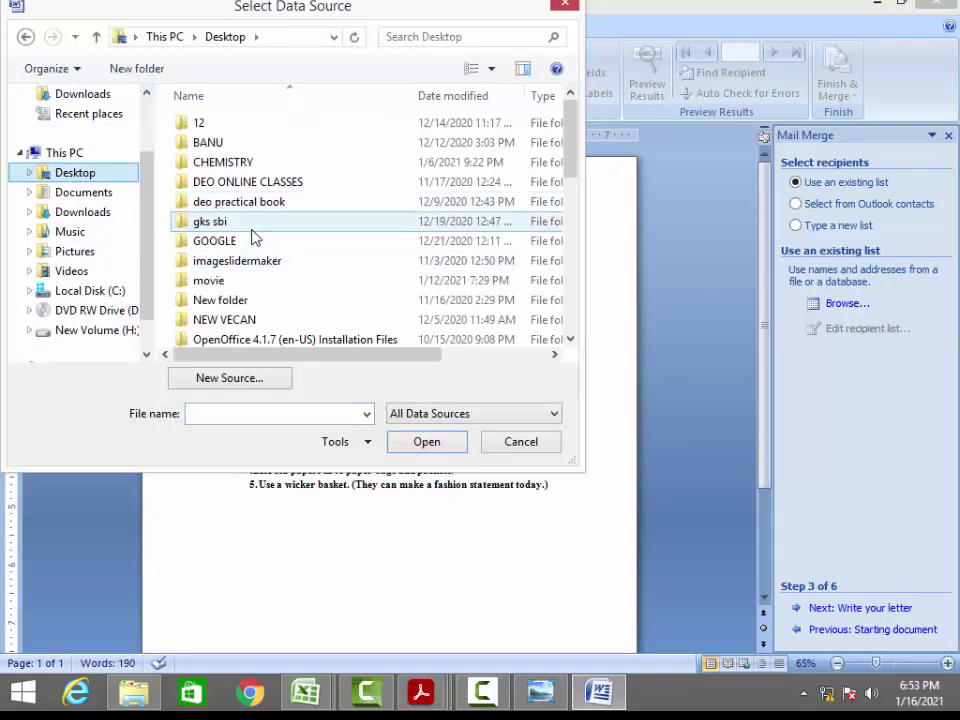
scroll(252, 250, down, 3)
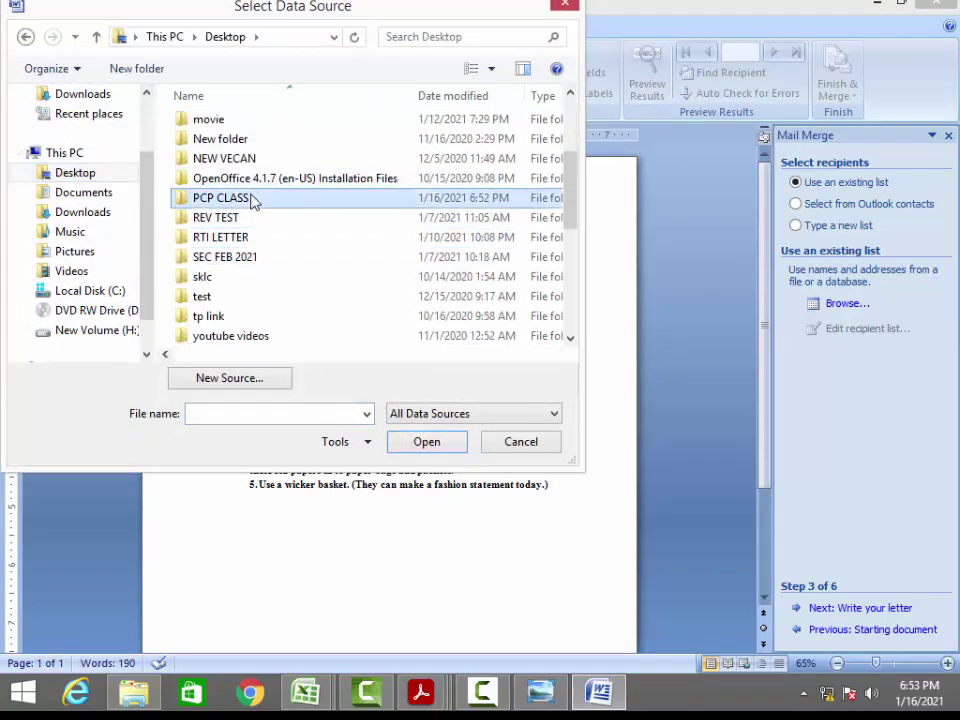
double_click(215, 197)
click(245, 142)
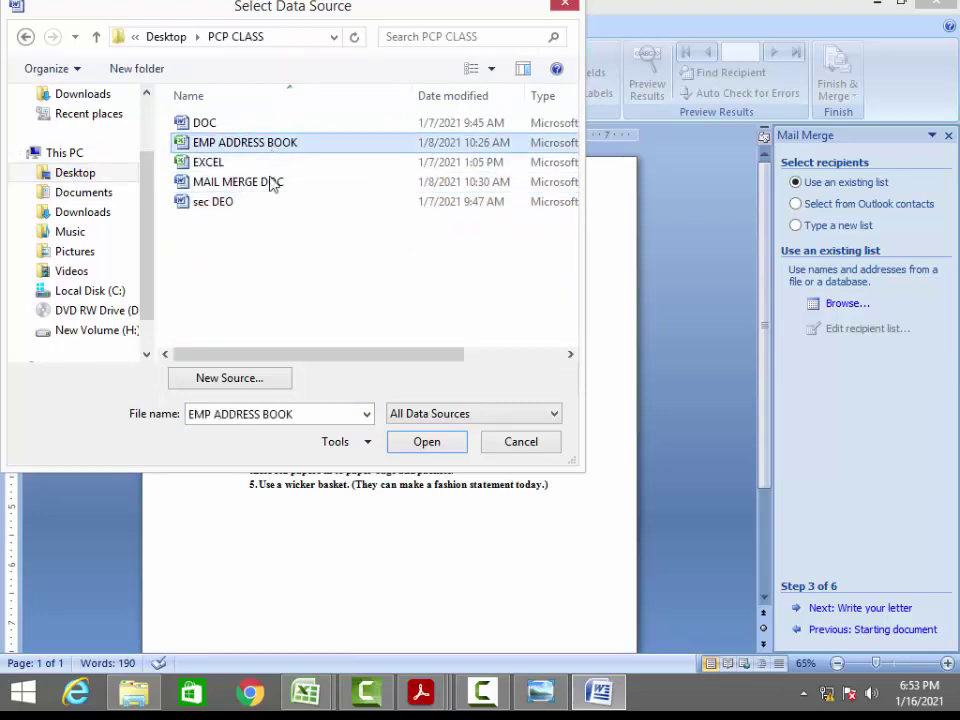
click(422, 442)
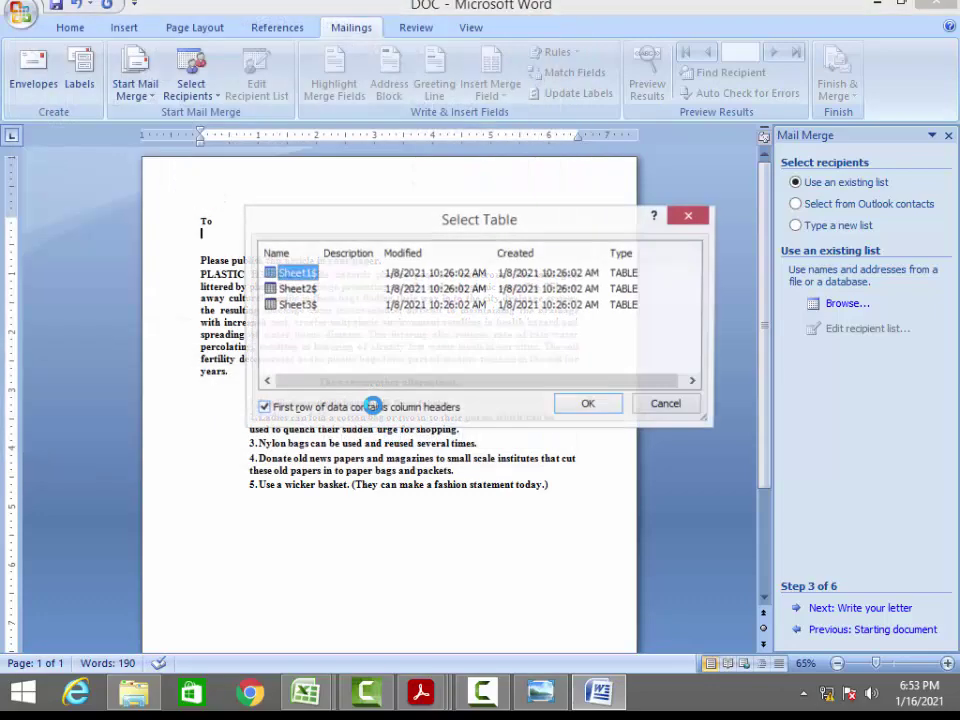
click(560, 408)
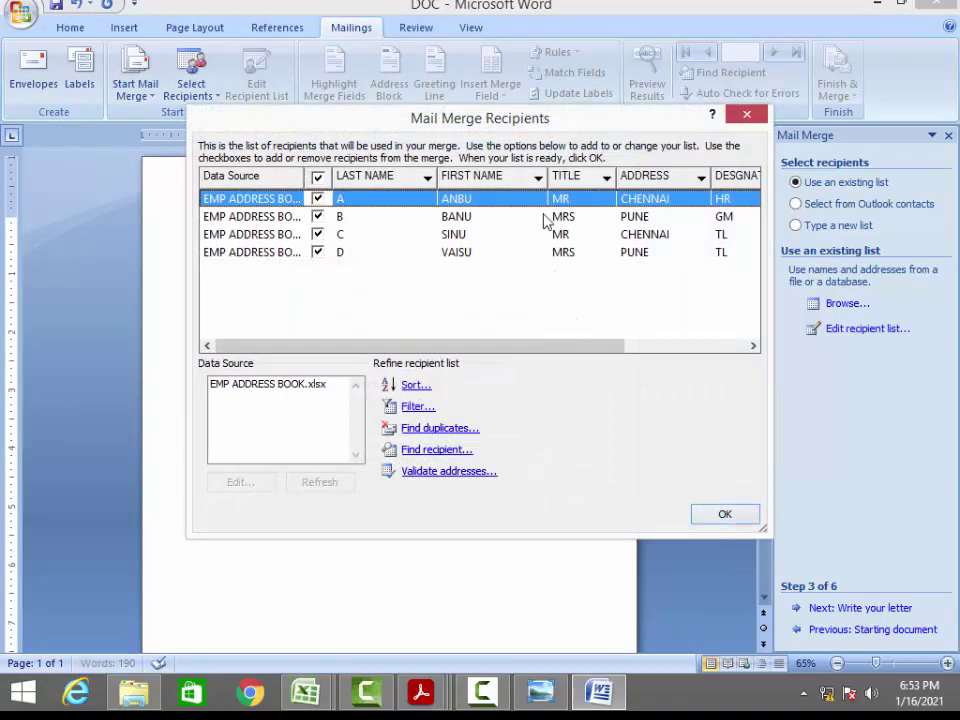
click(716, 514)
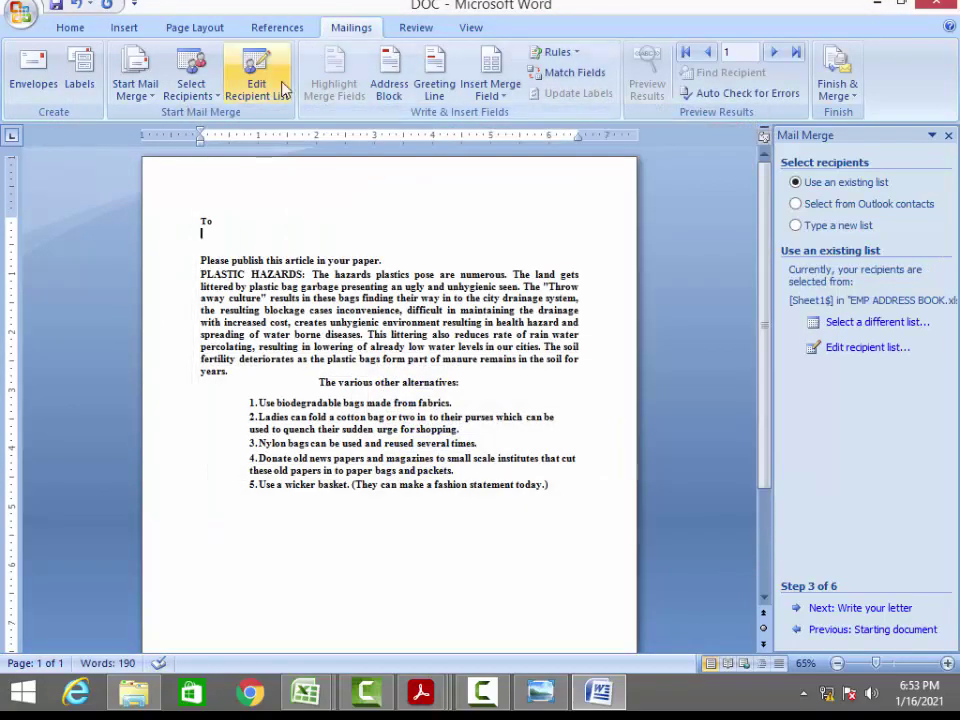
- Insert the TITLE and FIRST_NAME merge fields side by side on the line below "To"
click(481, 94)
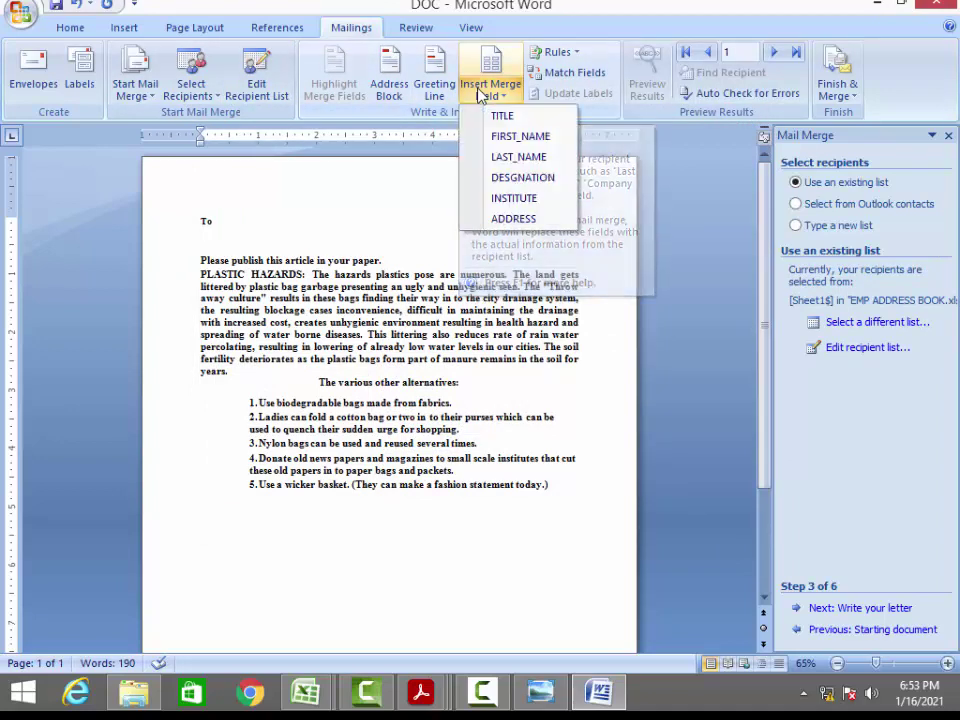
click(489, 118)
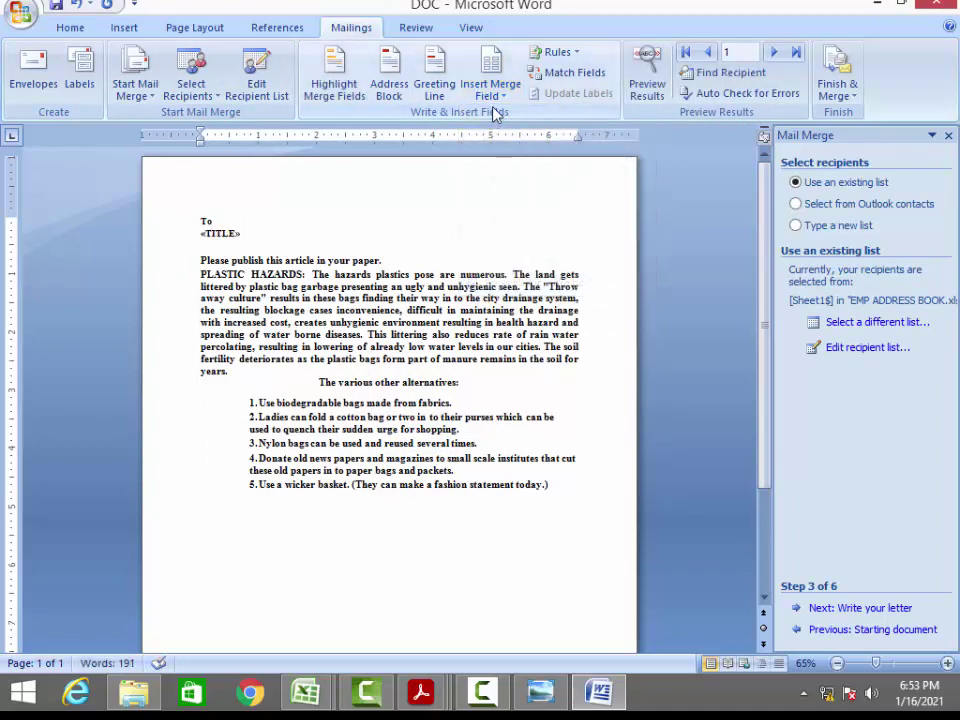
click(488, 94)
click(520, 136)
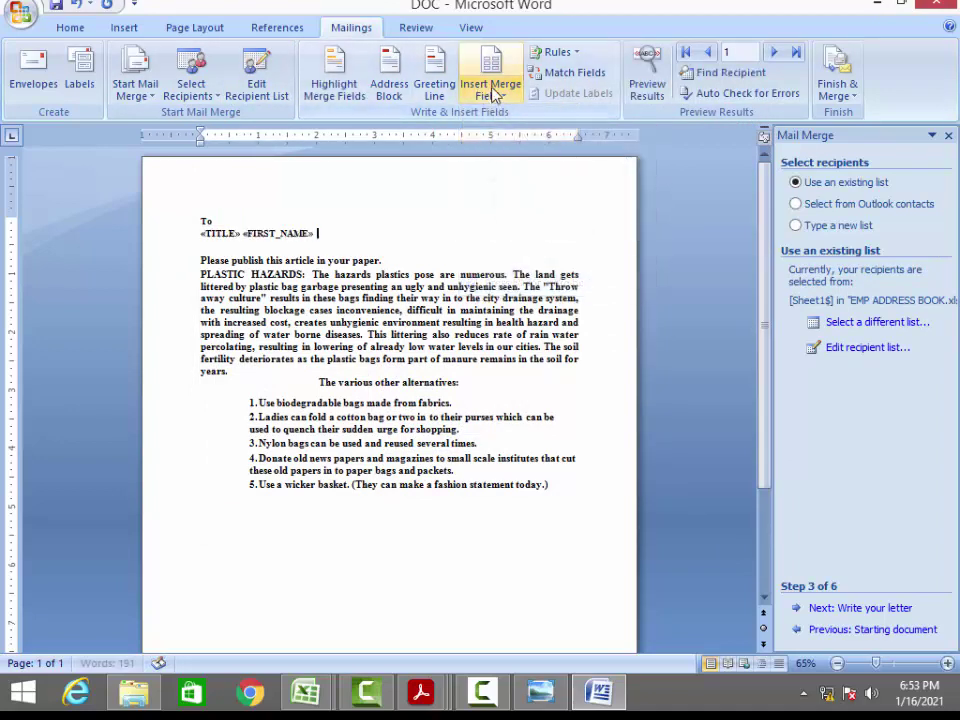
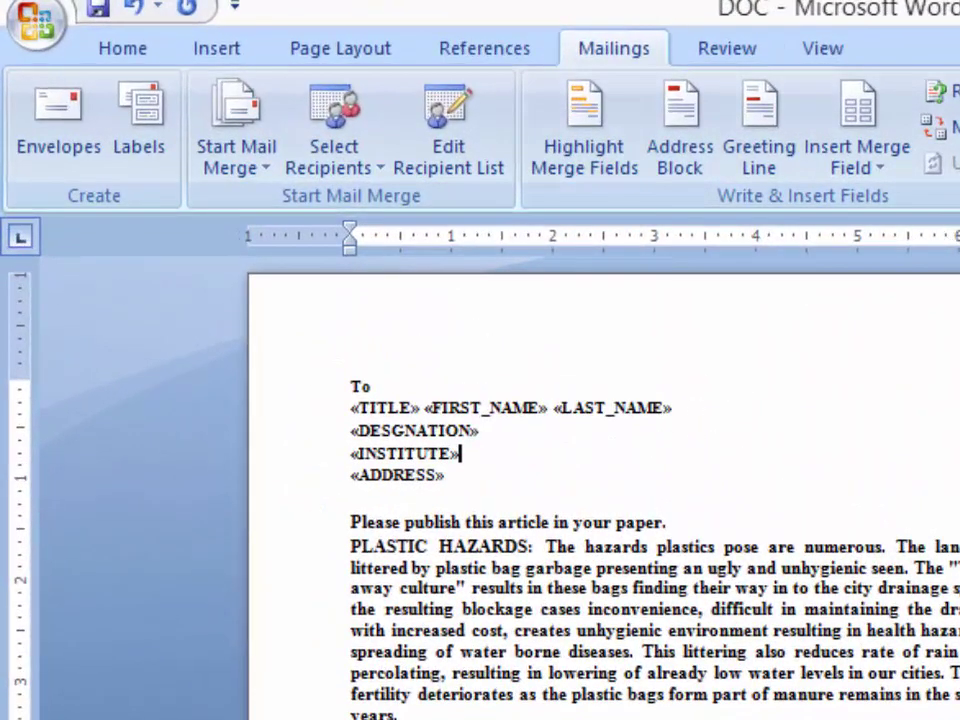
- Preview the merged letter with recipient data, check its address lines and body text, and advance through the recipient records
click(926, 96)
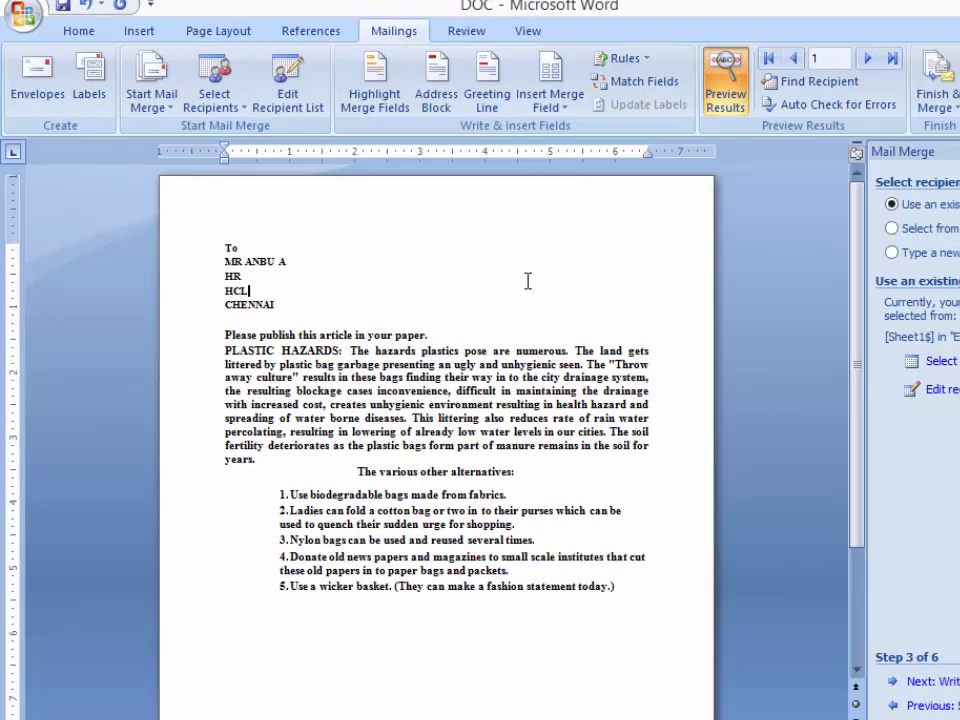
scroll(527, 281, up, 2)
drag(228, 350, 114, 289)
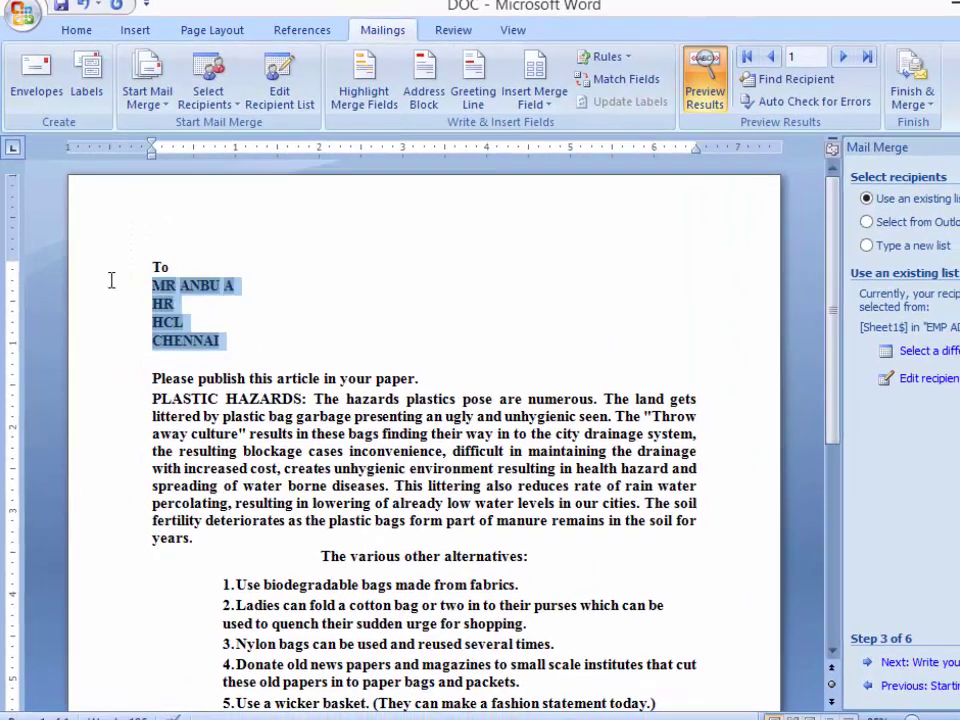
click(263, 340)
scroll(336, 568, down, 8)
scroll(336, 568, up, 3)
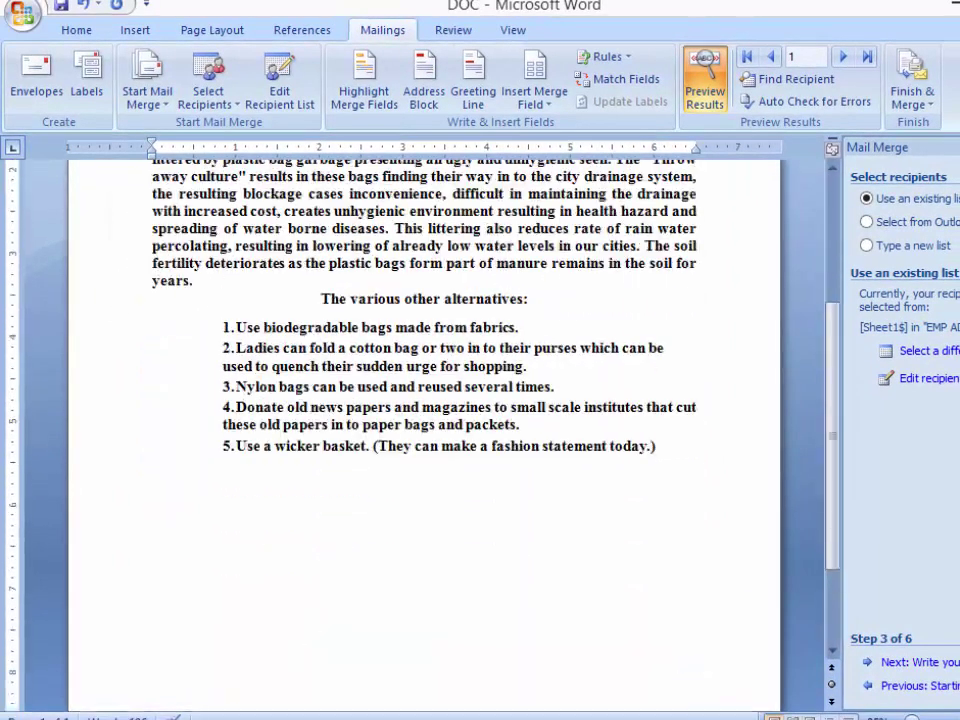
scroll(240, 440, up, 5)
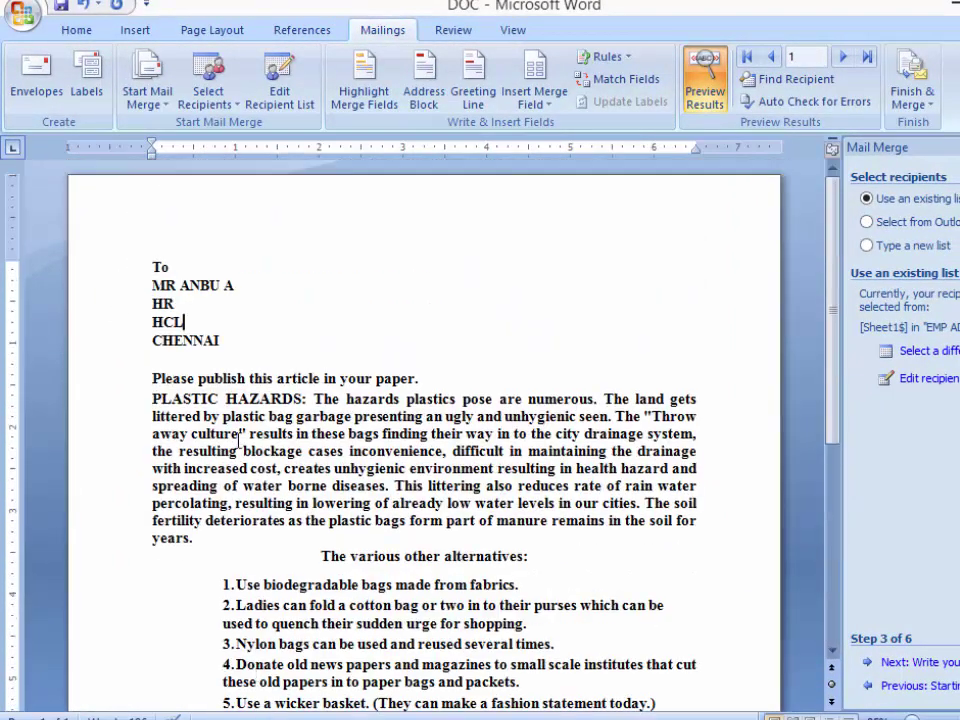
click(845, 58)
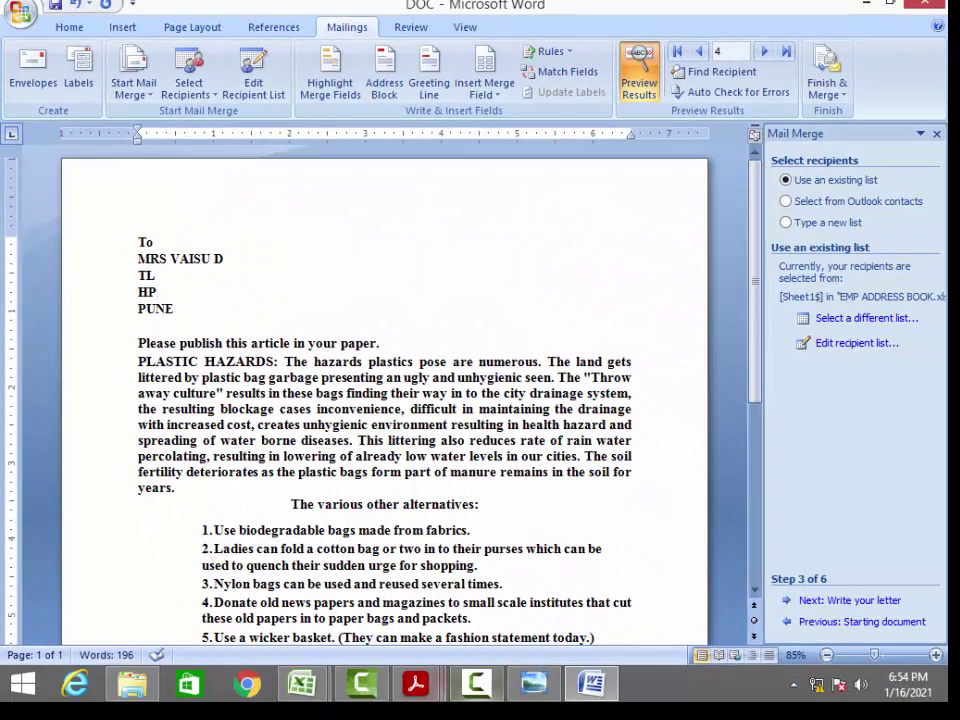
- Advance the mail merge wizard to its final stage and merge all records into a new document of individual letters
click(849, 601)
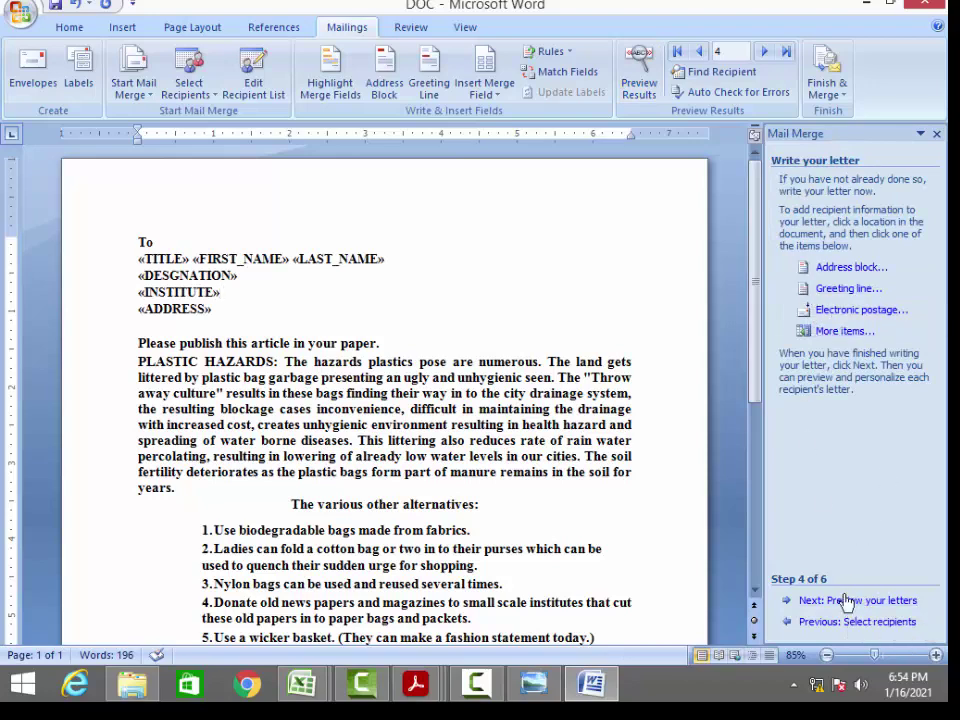
click(847, 600)
click(846, 603)
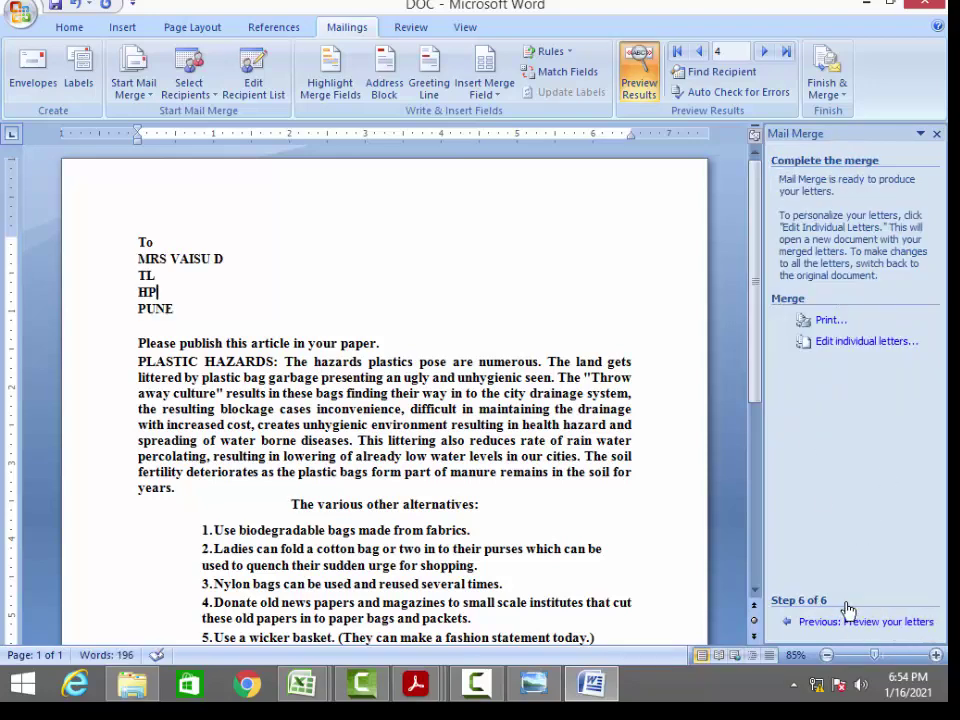
click(860, 343)
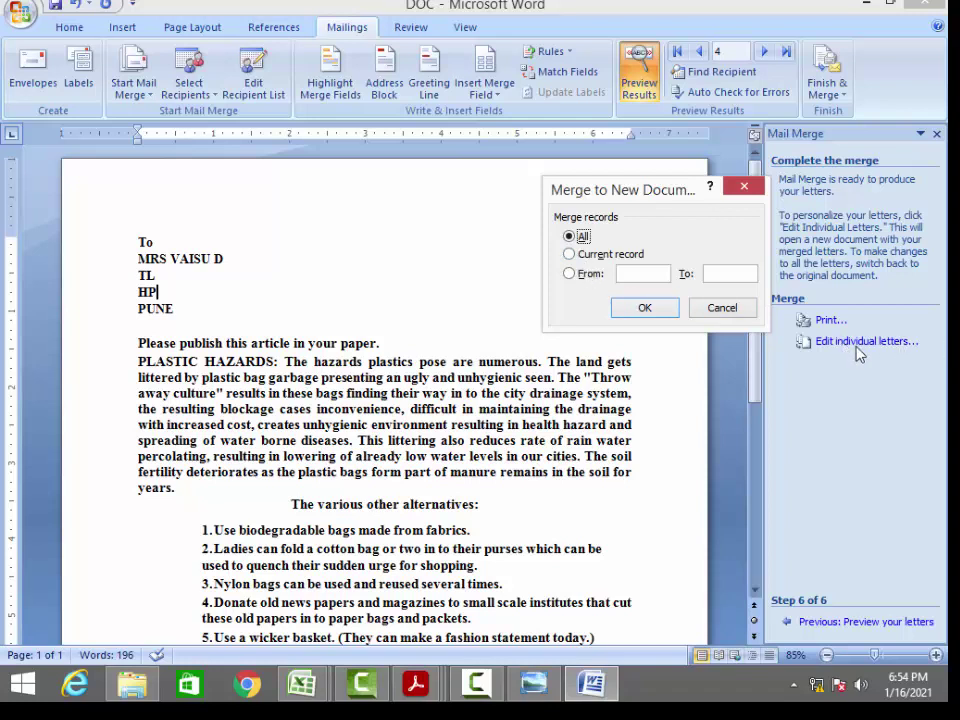
click(664, 315)
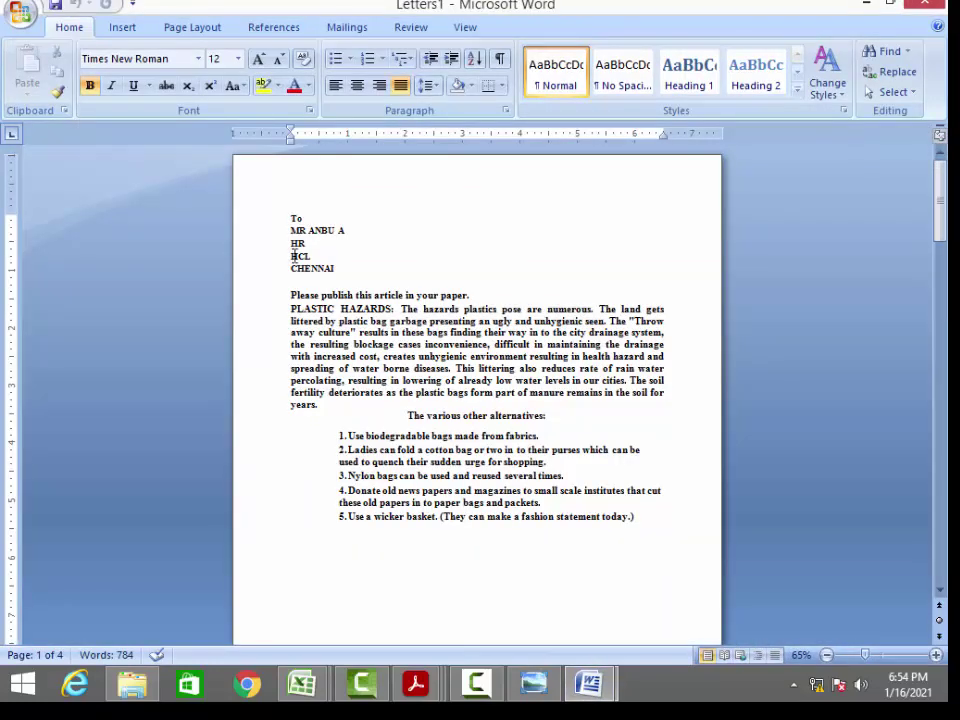
- Examine the recipient address lines in each of the merged letters, from the first page to the last
drag(338, 268, 265, 230)
scroll(326, 426, down, 10)
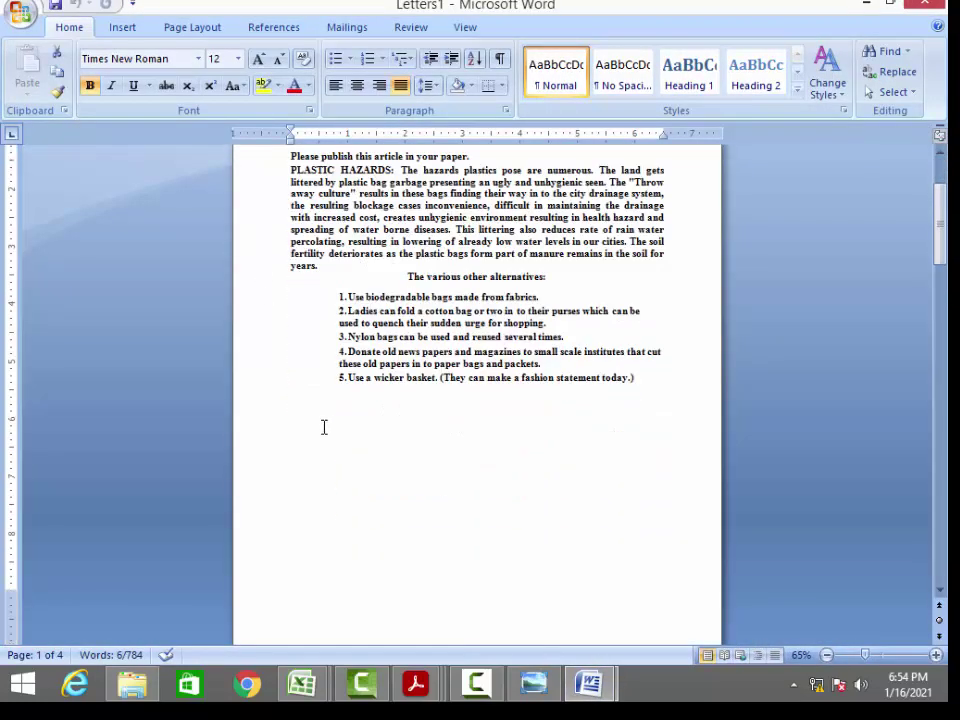
drag(286, 512, 345, 563)
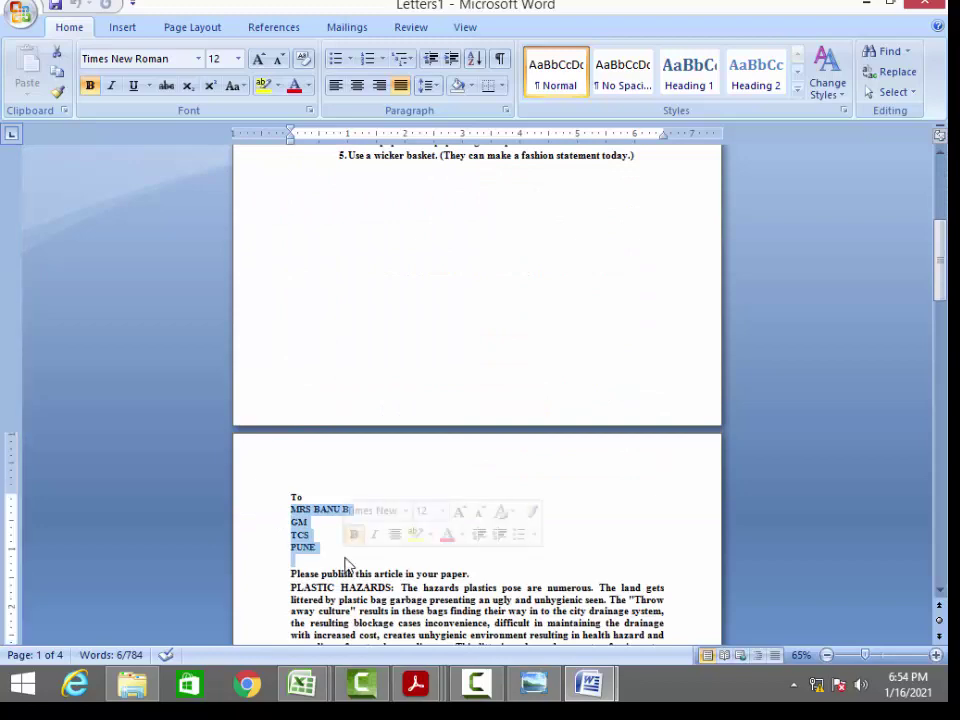
scroll(333, 541, down, 5)
scroll(333, 541, down, 5)
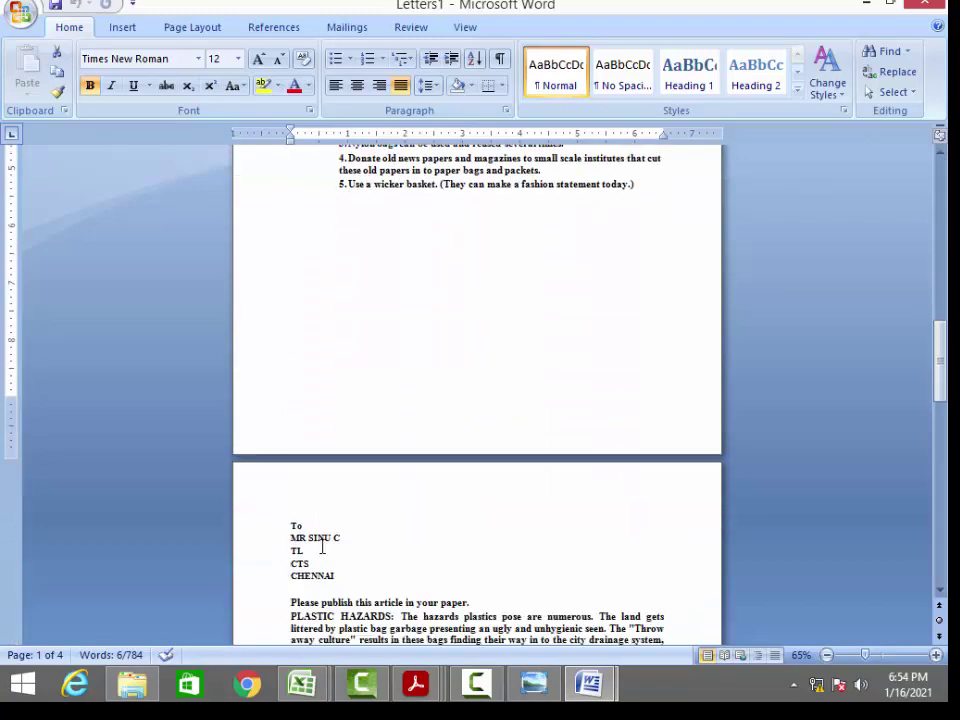
shift+click(359, 583)
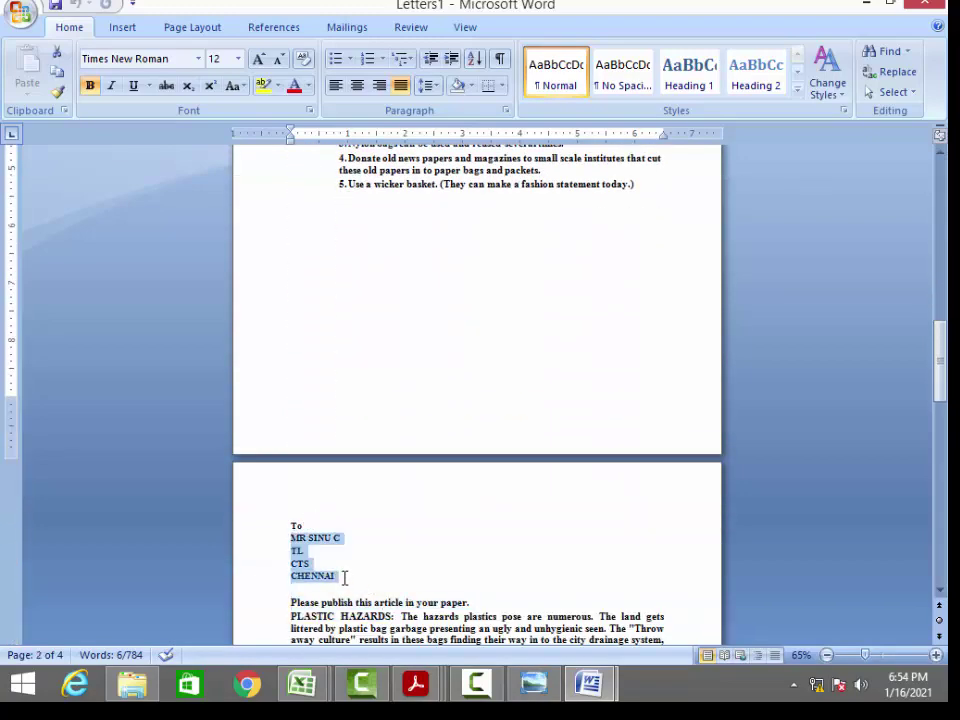
scroll(344, 578, down, 15)
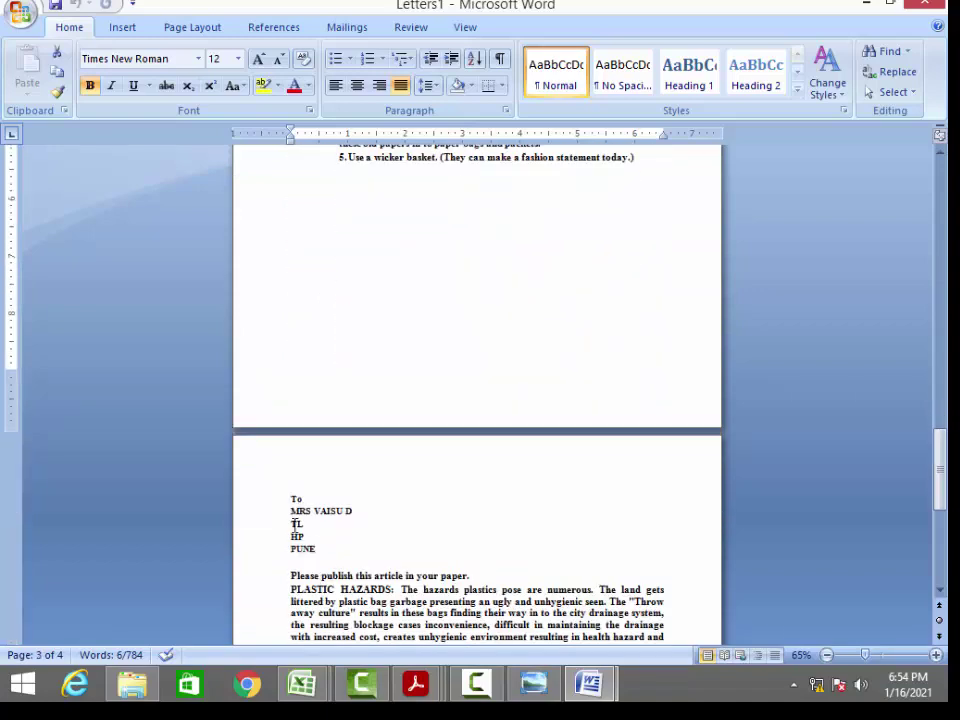
drag(309, 535, 330, 555)
scroll(317, 577, down, 5)
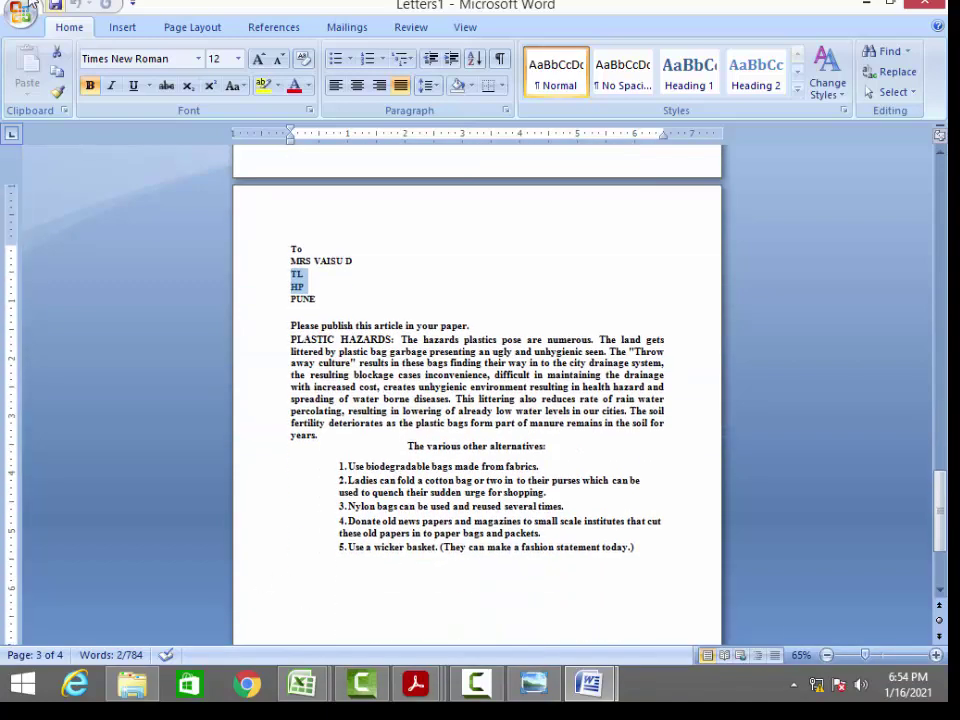
- Save the merged letters as the Word document MAIL MERGE DOC2 in the PCP CLASS folder on the Desktop
click(14, 28)
click(55, 174)
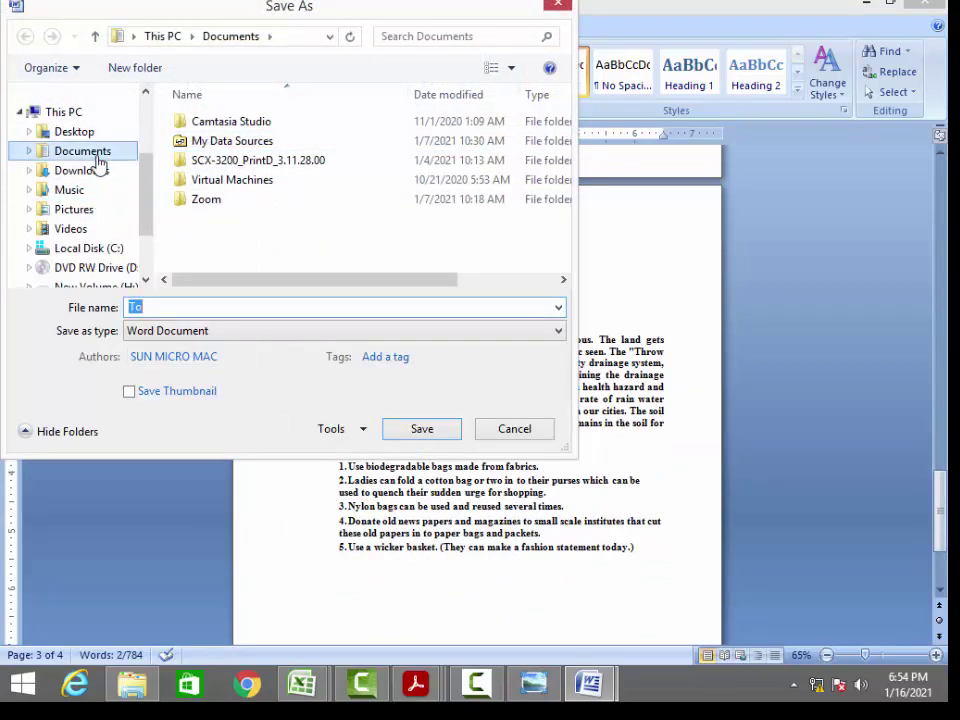
click(98, 133)
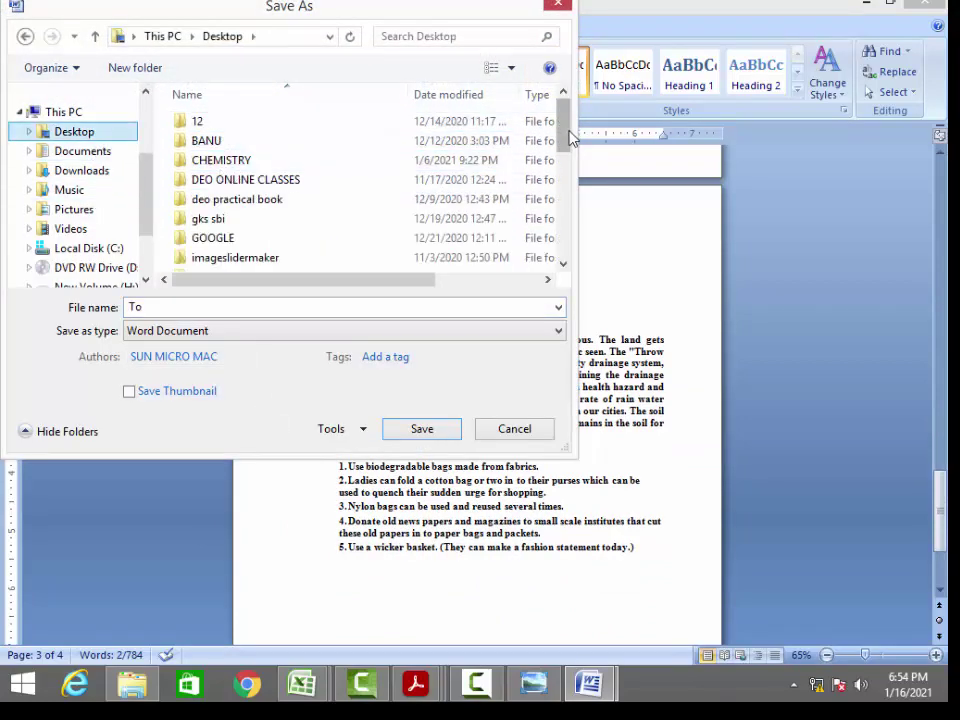
drag(563, 137, 563, 188)
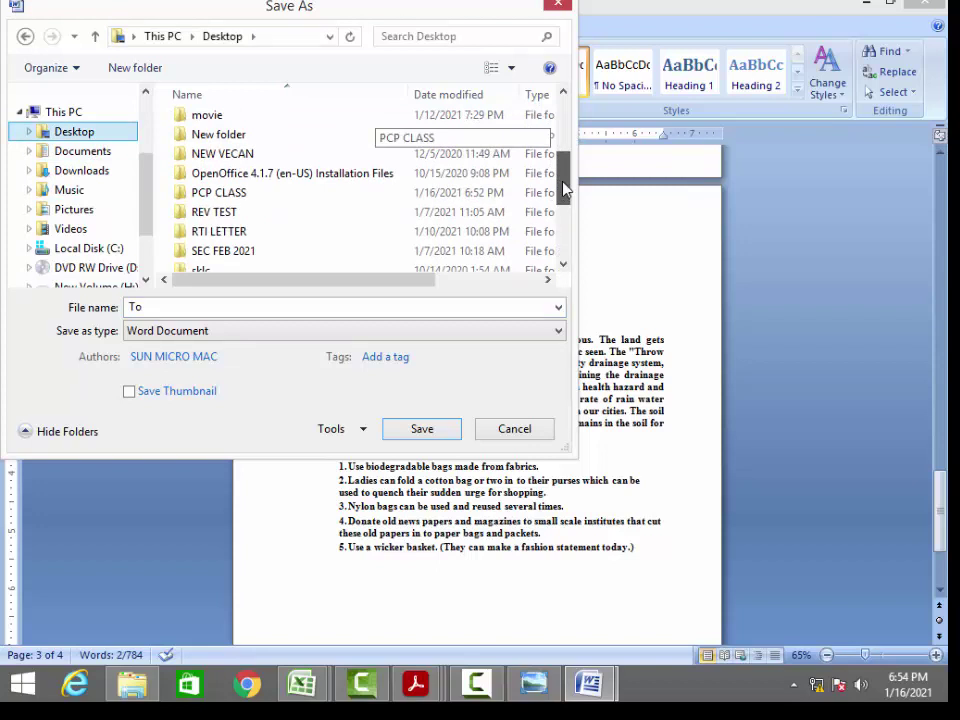
double_click(380, 195)
click(219, 309)
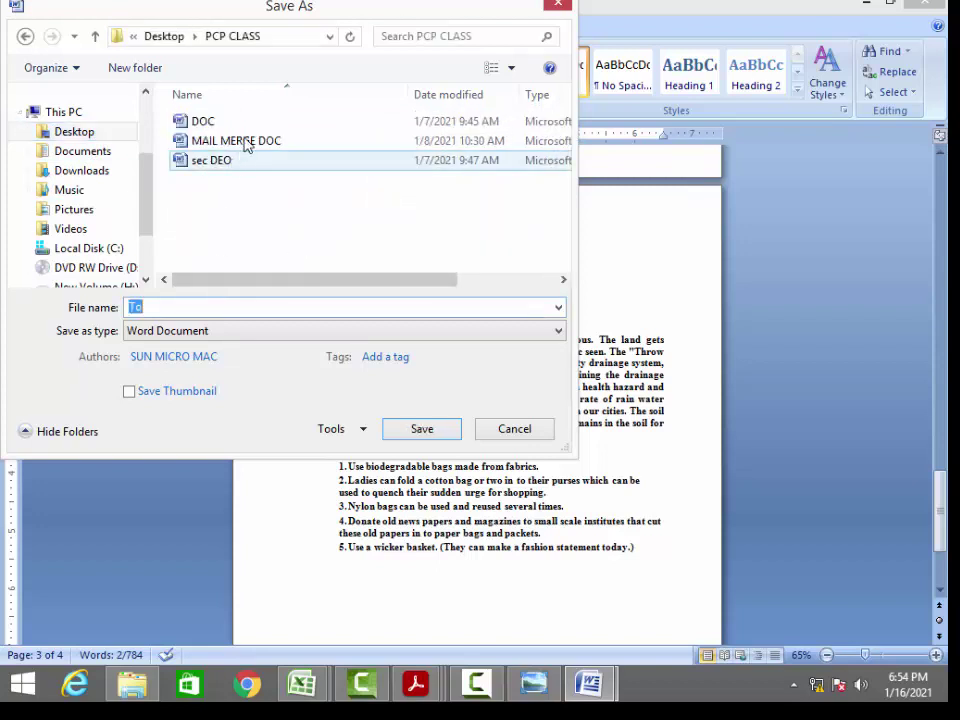
click(245, 145)
click(257, 304)
click(278, 307)
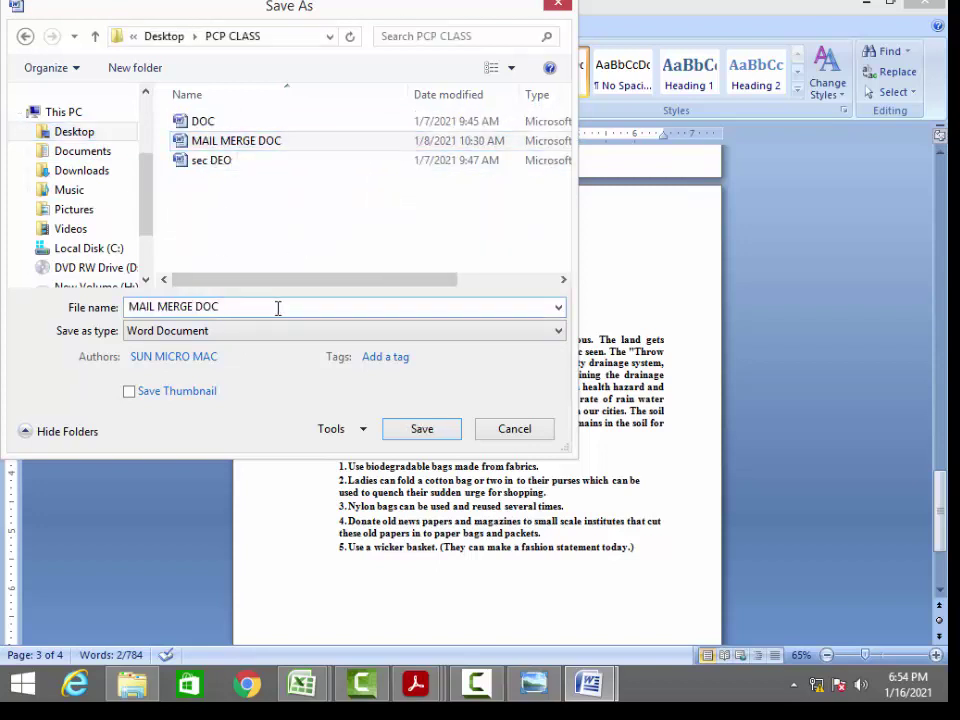
text(2)
click(450, 422)
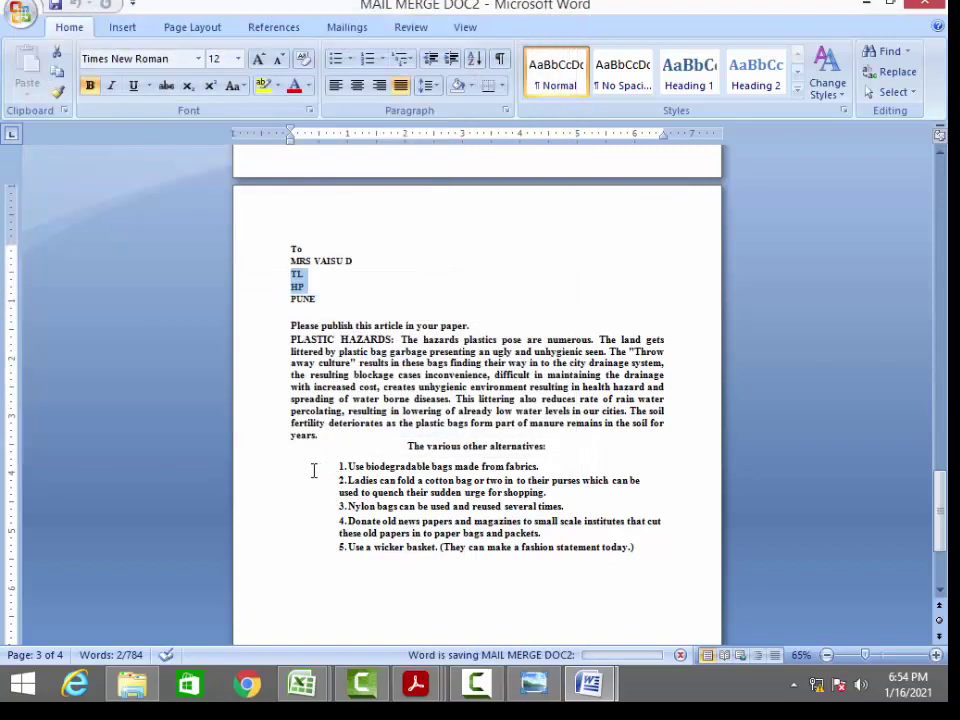
click(405, 300)
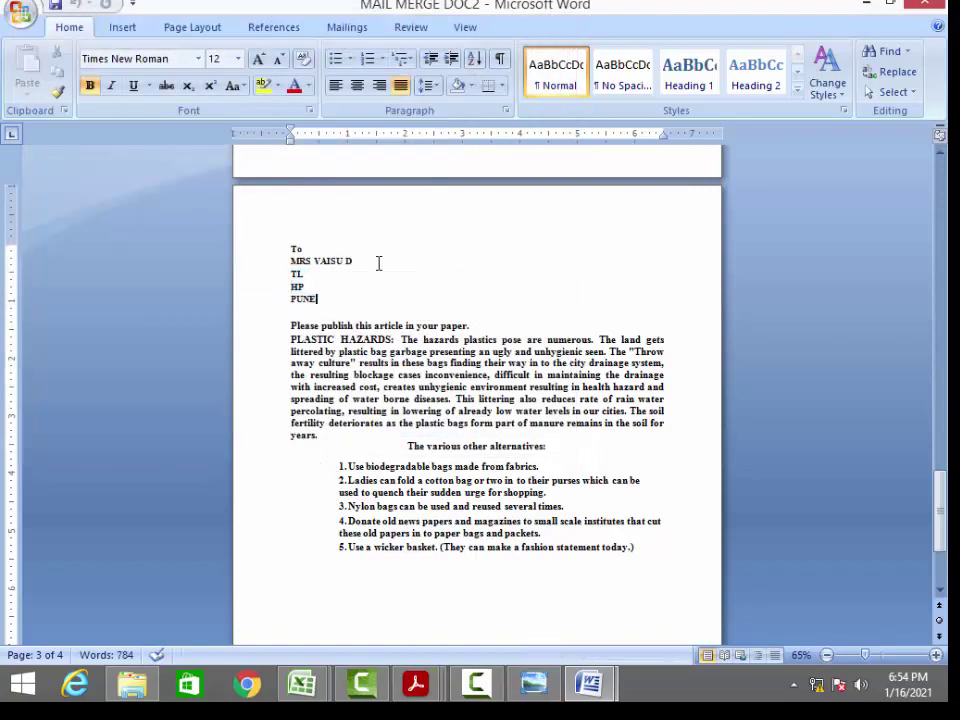
- Close the merged letters document and switch to Windows Photo Viewer to read question 3's marks sheet and its tasks in the scanned exam paper
click(938, 5)
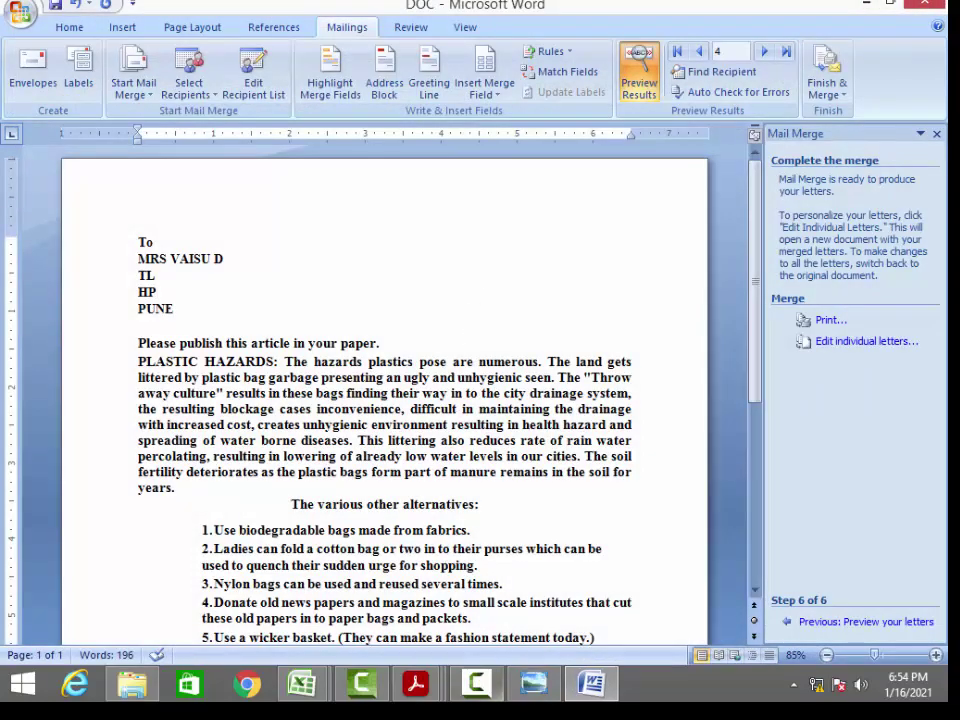
key(alt+Tab)
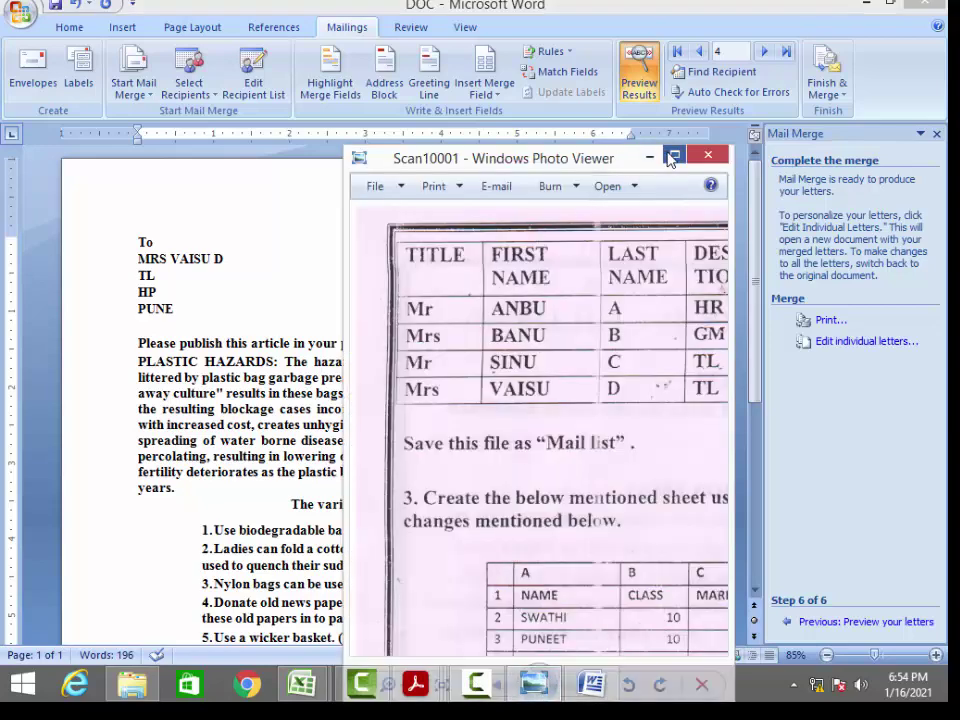
click(672, 156)
drag(550, 349, 535, 496)
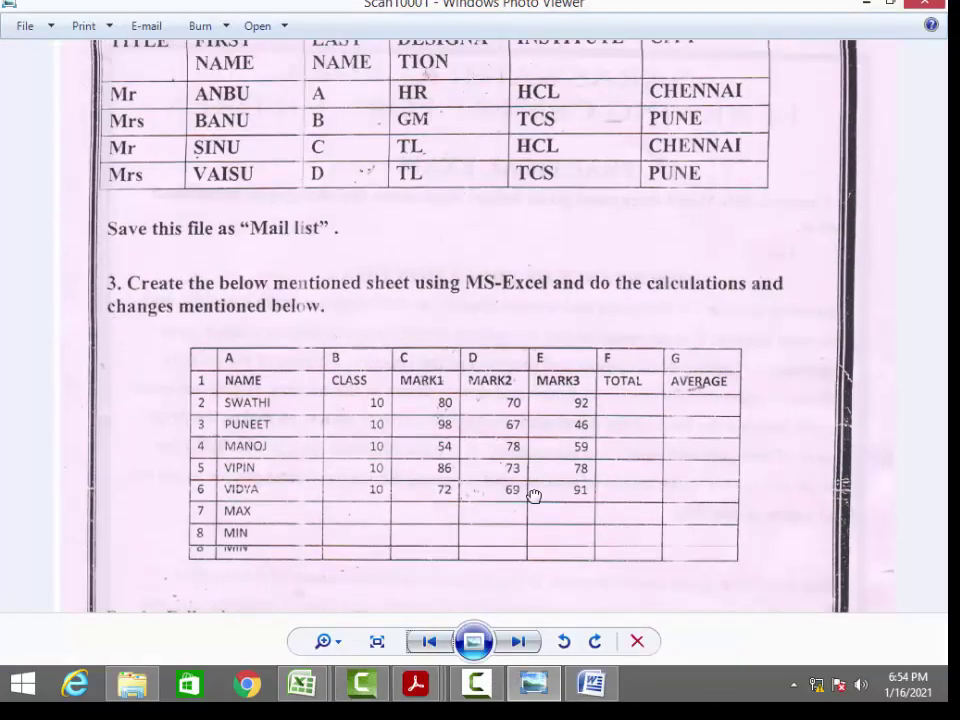
drag(347, 430, 324, 303)
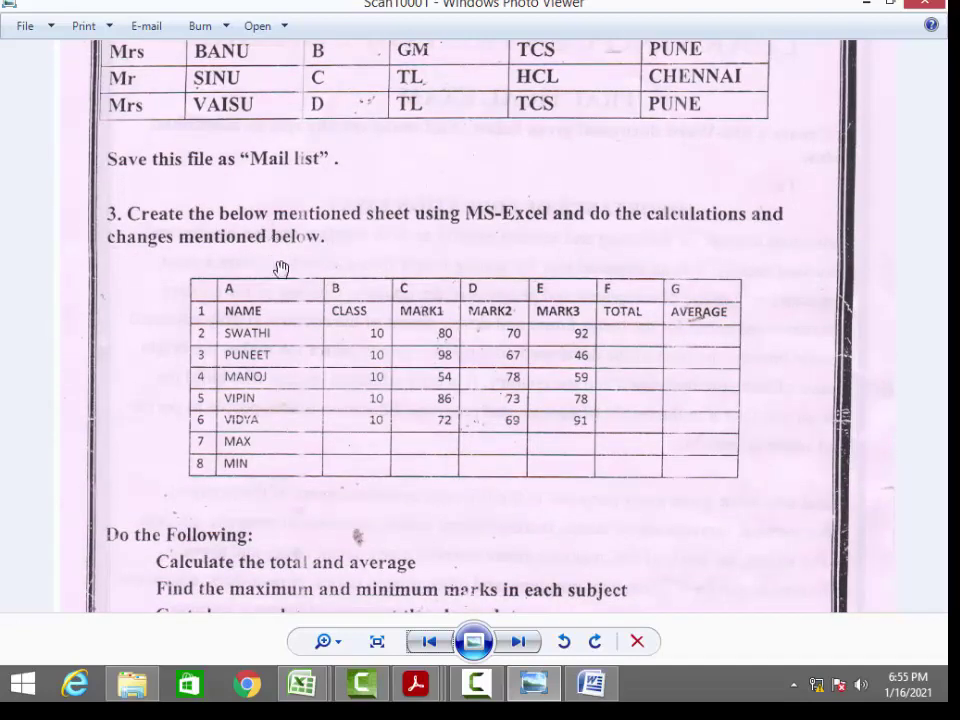
drag(378, 413, 301, 399)
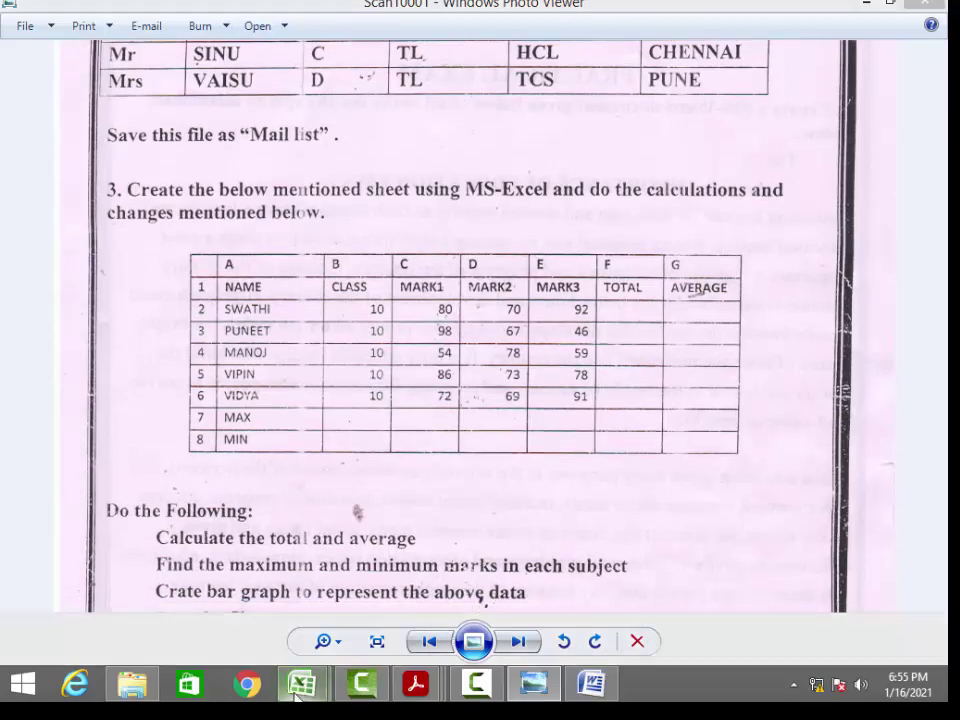
- Switch to Microsoft Excel and open the recently used workbook EXCEL
mouse_move(301, 683)
click(240, 592)
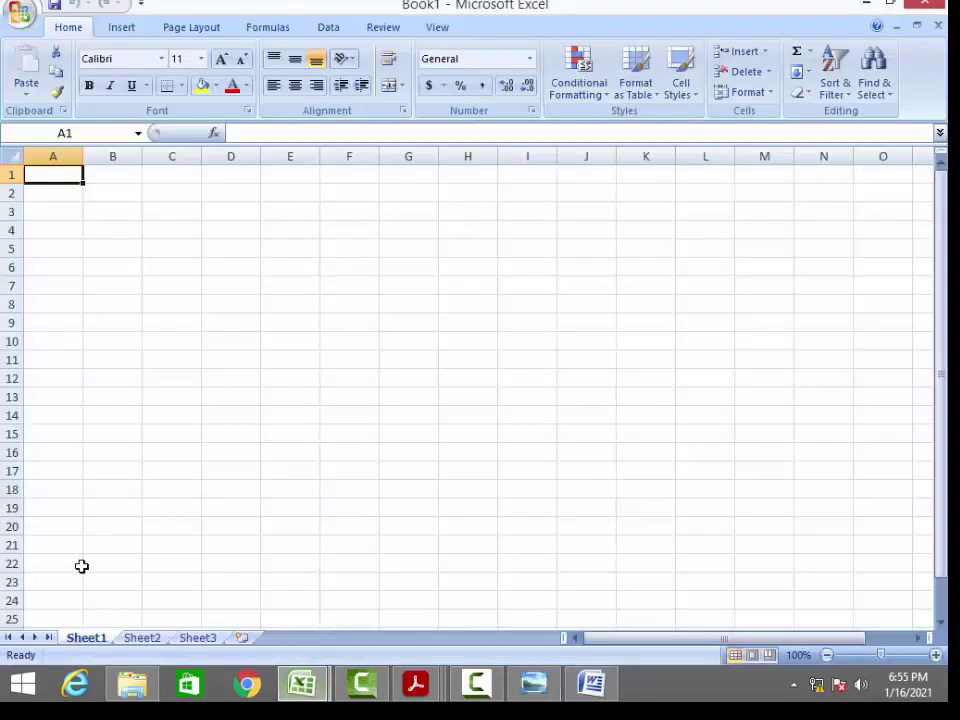
click(19, 14)
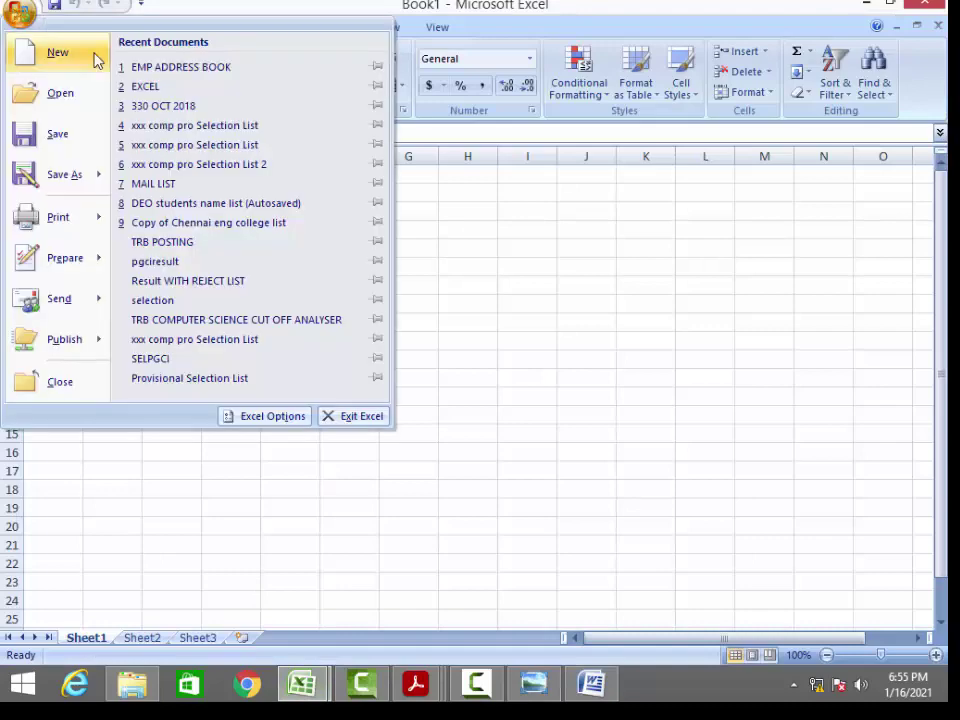
click(192, 89)
- Delete the bar chart and clear the TOTAL, AVERAGE, MAX and MIN results, keeping the labels and the students' marks
click(507, 323)
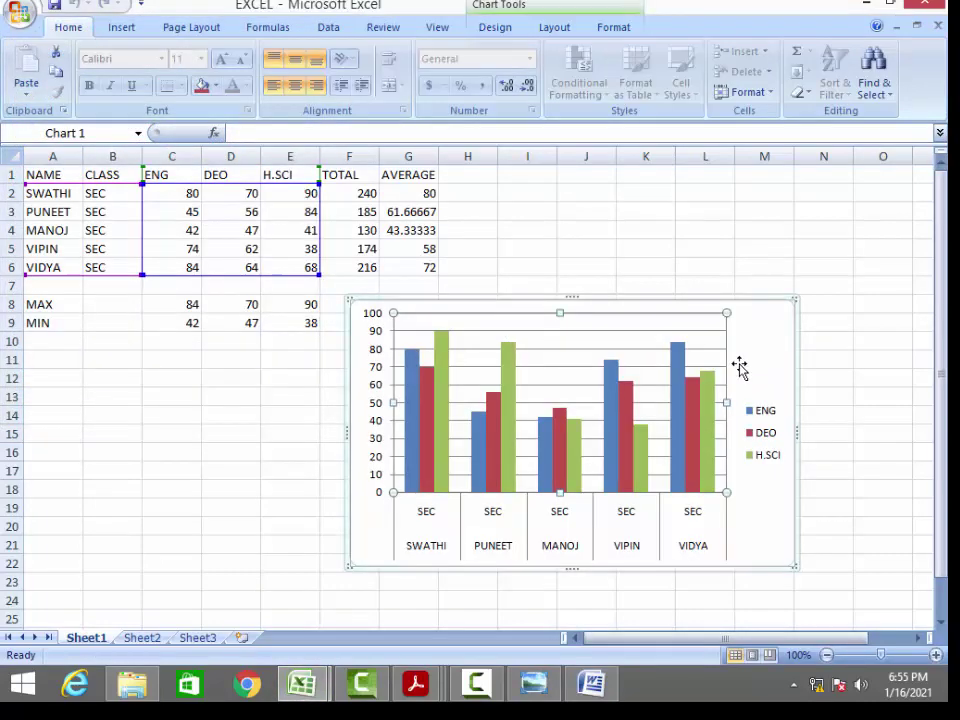
key(Delete)
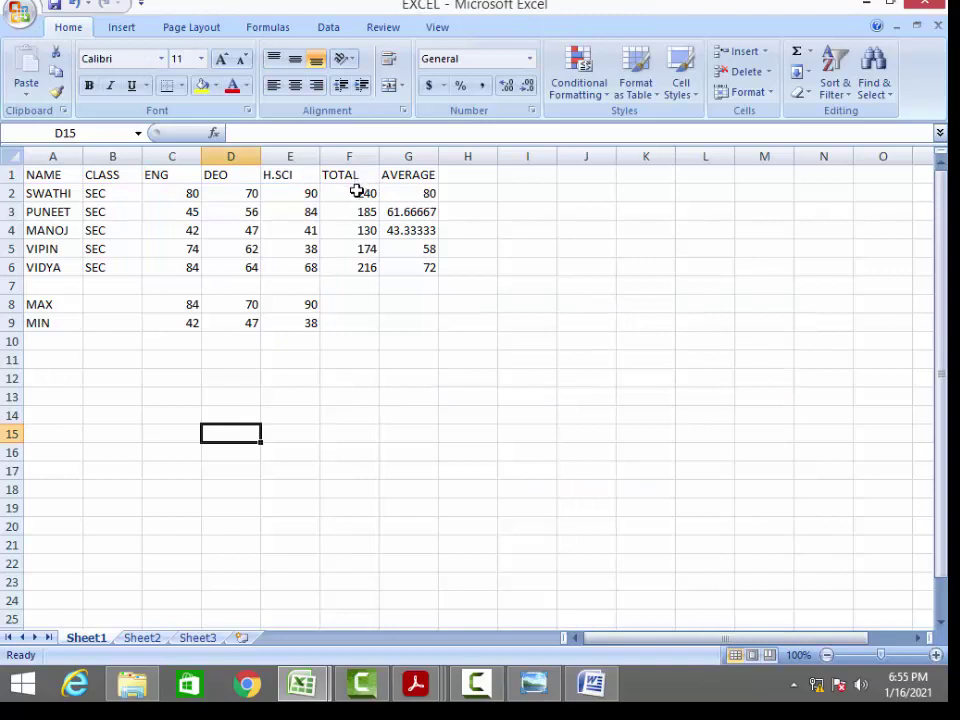
drag(357, 190, 422, 270)
key(Delete)
drag(112, 304, 292, 342)
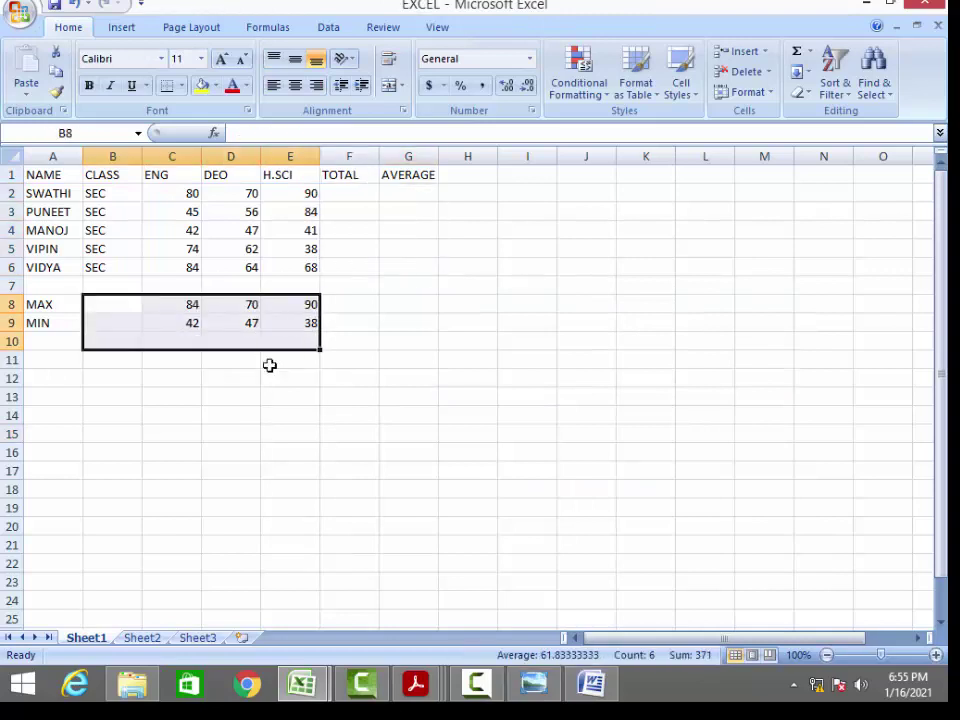
key(Delete)
click(240, 362)
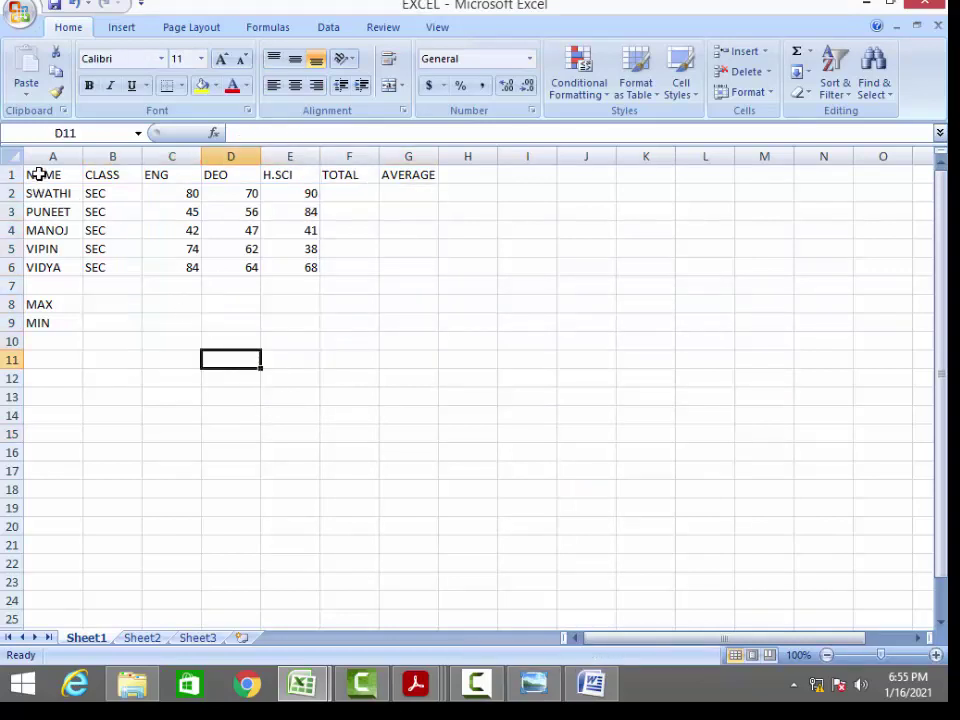
- Total the first student's three marks in cell F2 with a SUM formula over C2:E2
drag(37, 174, 420, 276)
click(340, 318)
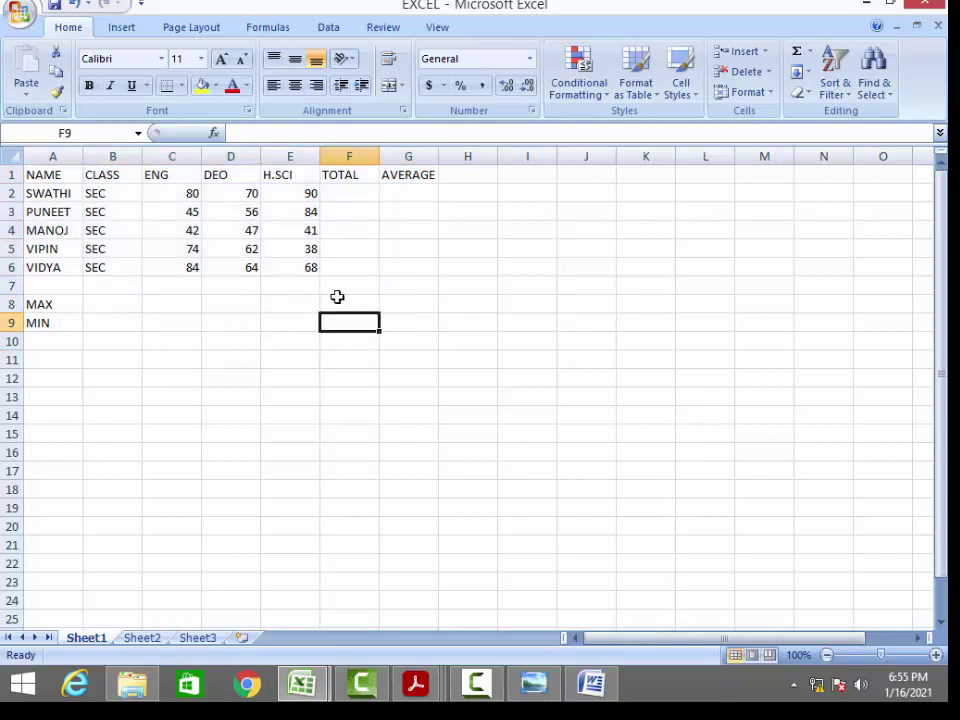
click(346, 205)
drag(189, 193, 349, 193)
click(349, 193)
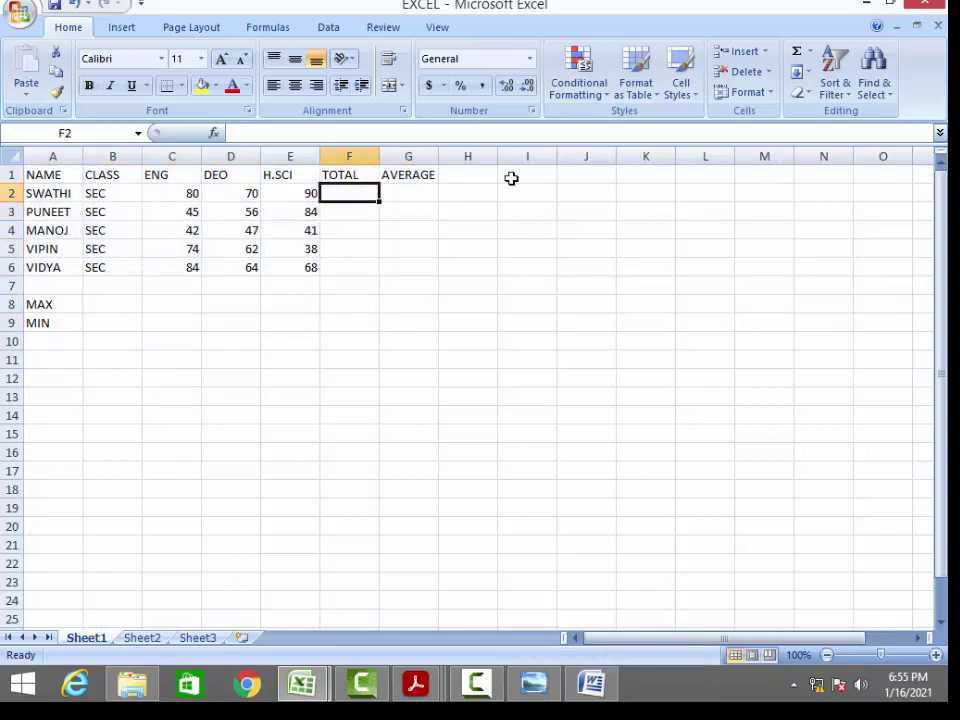
text(=sum)
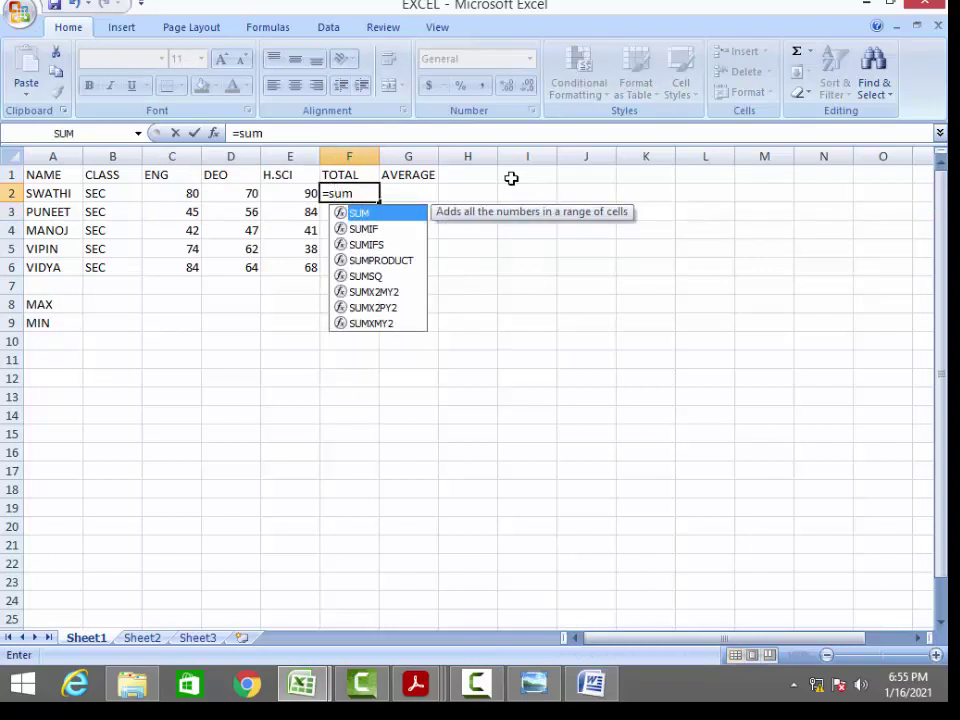
text(()
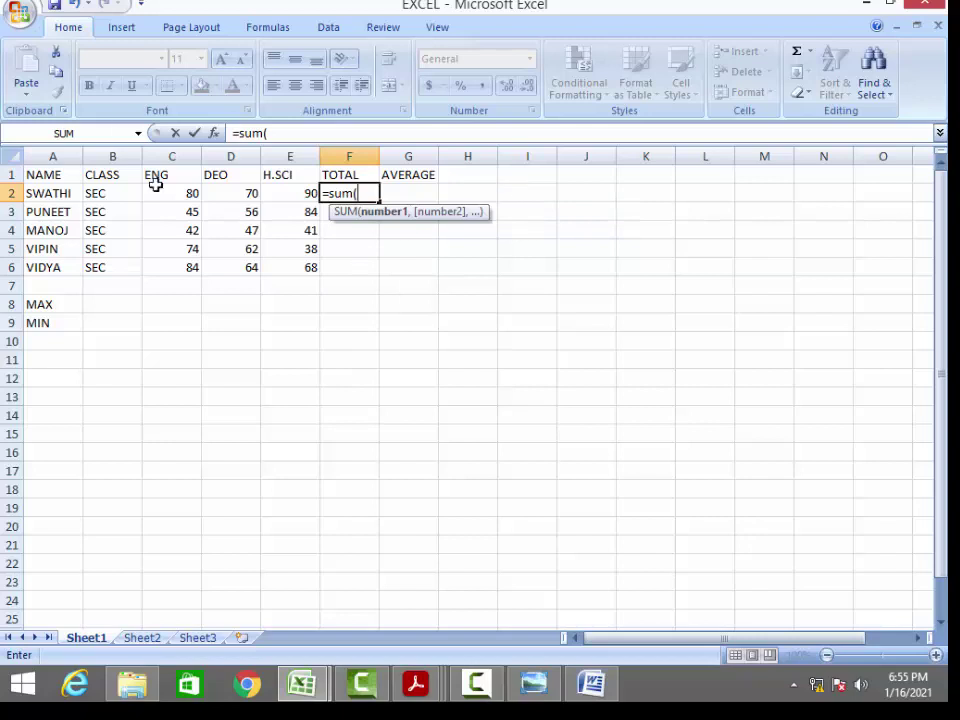
drag(172, 192, 296, 192)
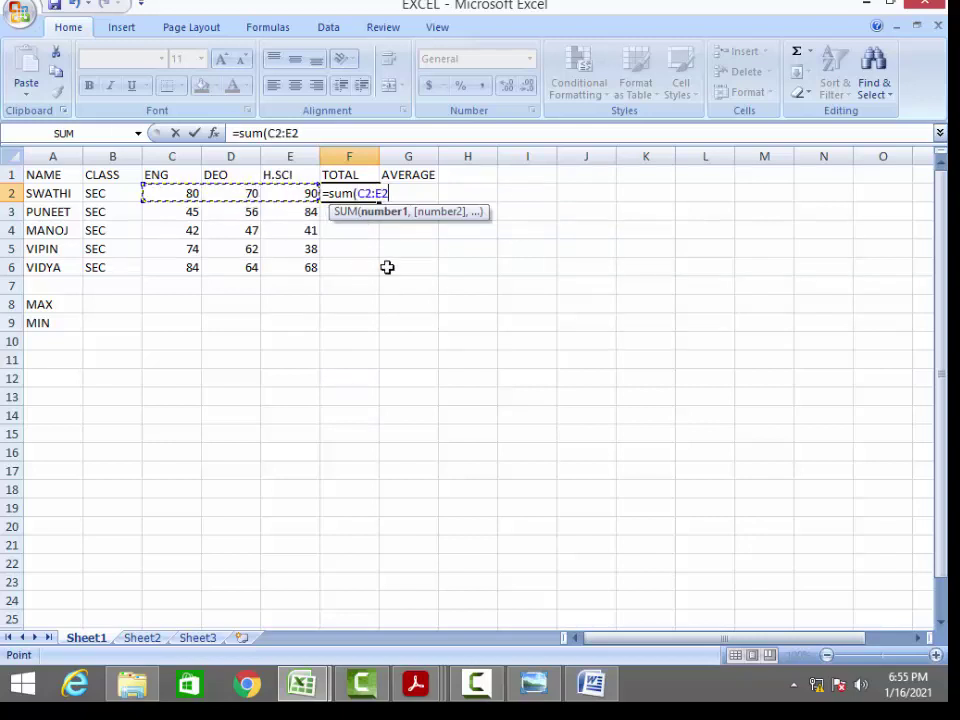
key(Return)
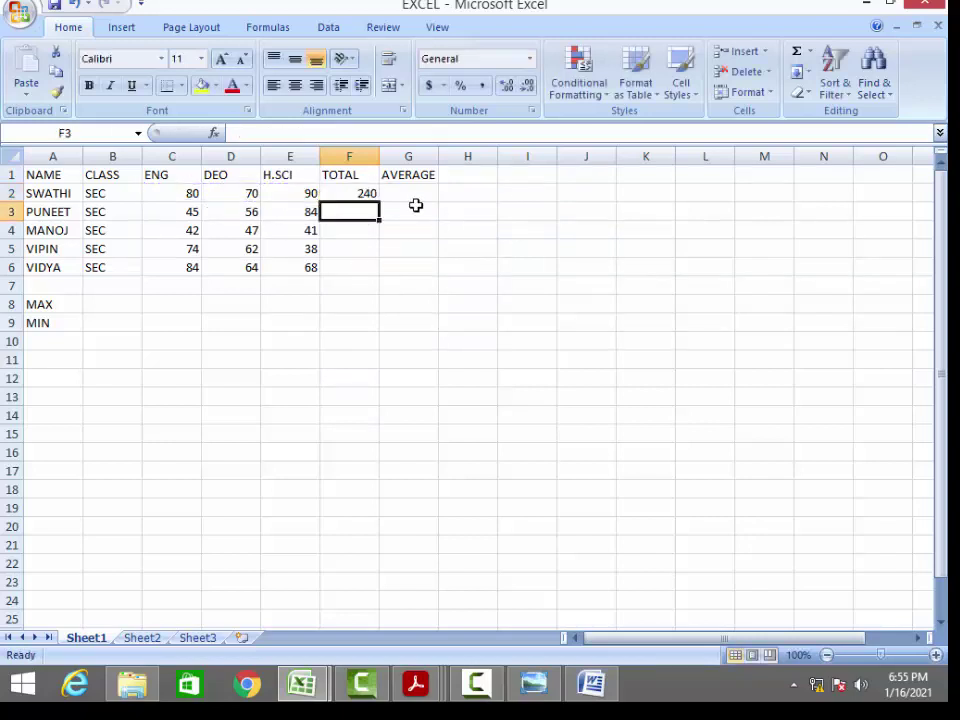
- Fill the total formula from F2 down to F6 for the remaining students
click(351, 194)
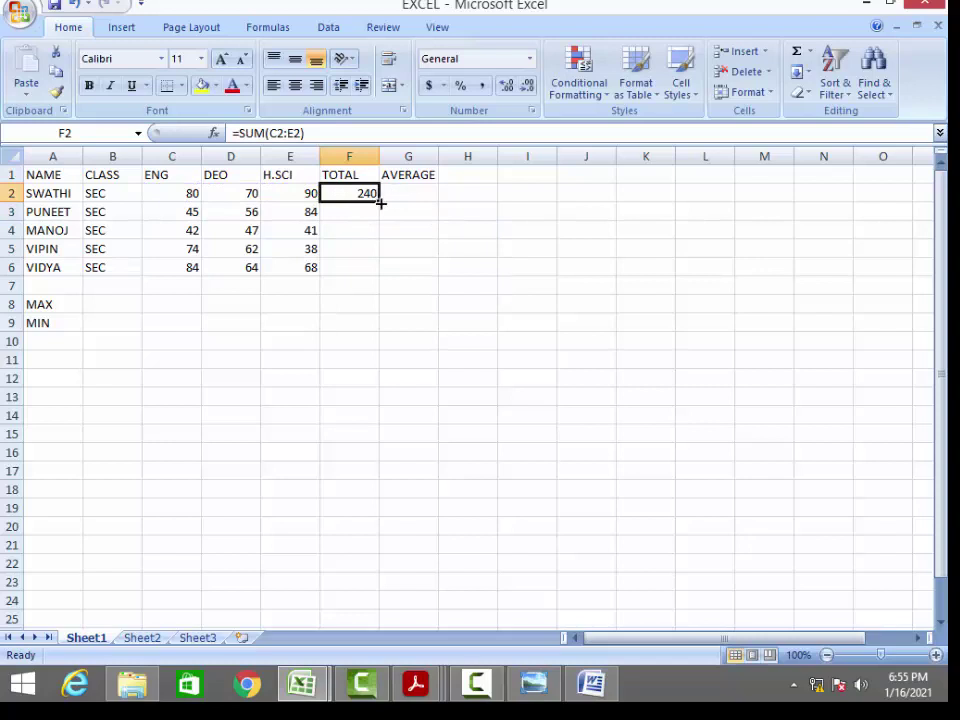
click(381, 200)
drag(381, 204, 390, 283)
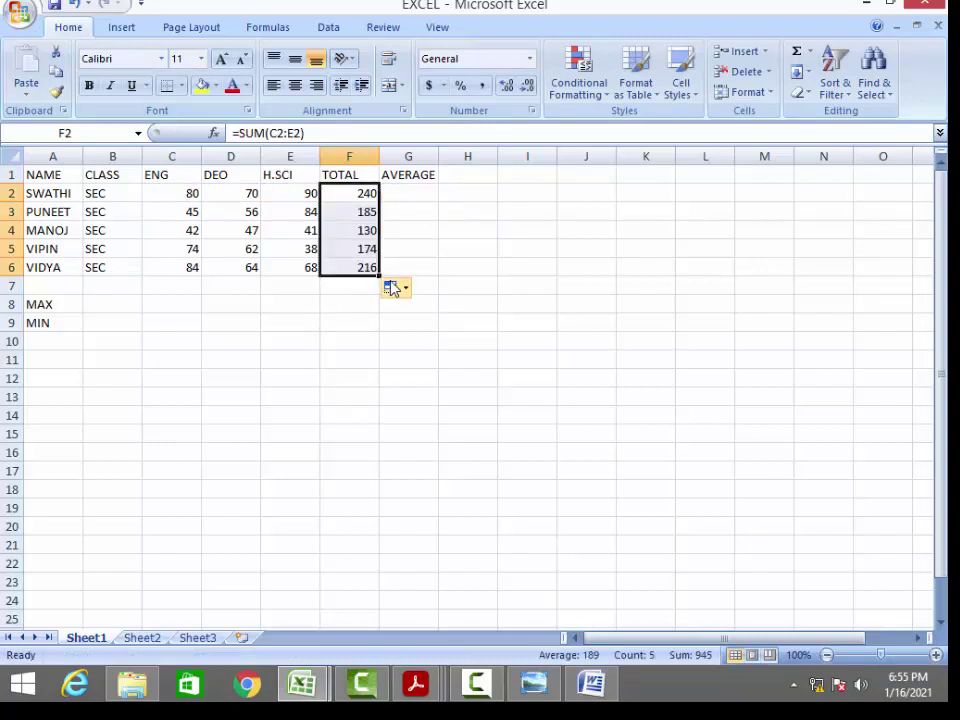
- Calculate the first student's average in G2 with =average(C2:E2) and fill the formula down to G6
click(422, 197)
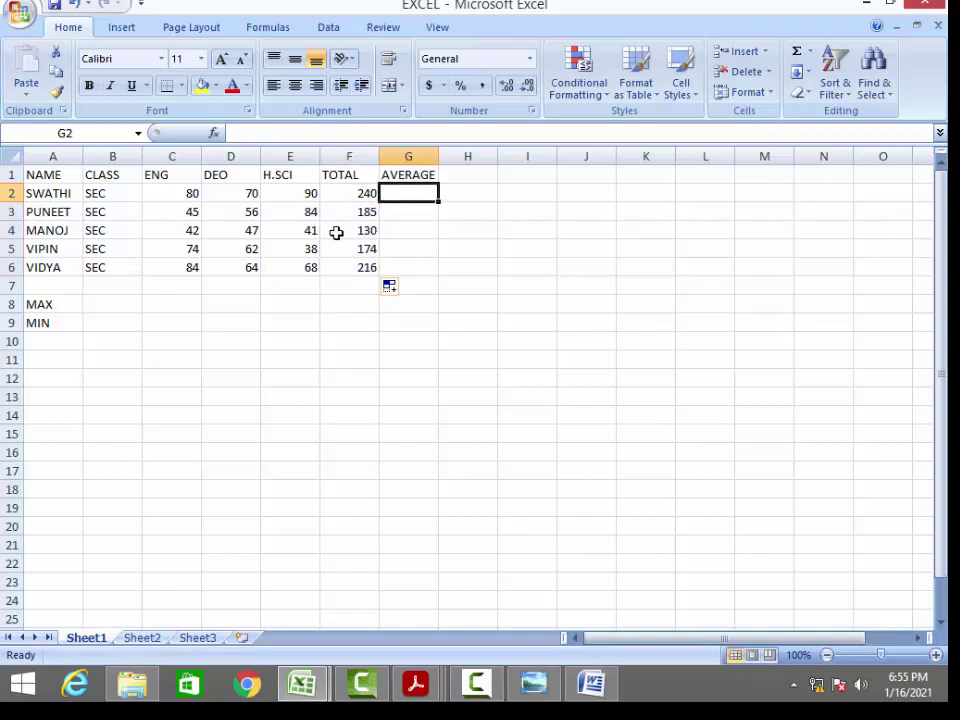
text(=average)
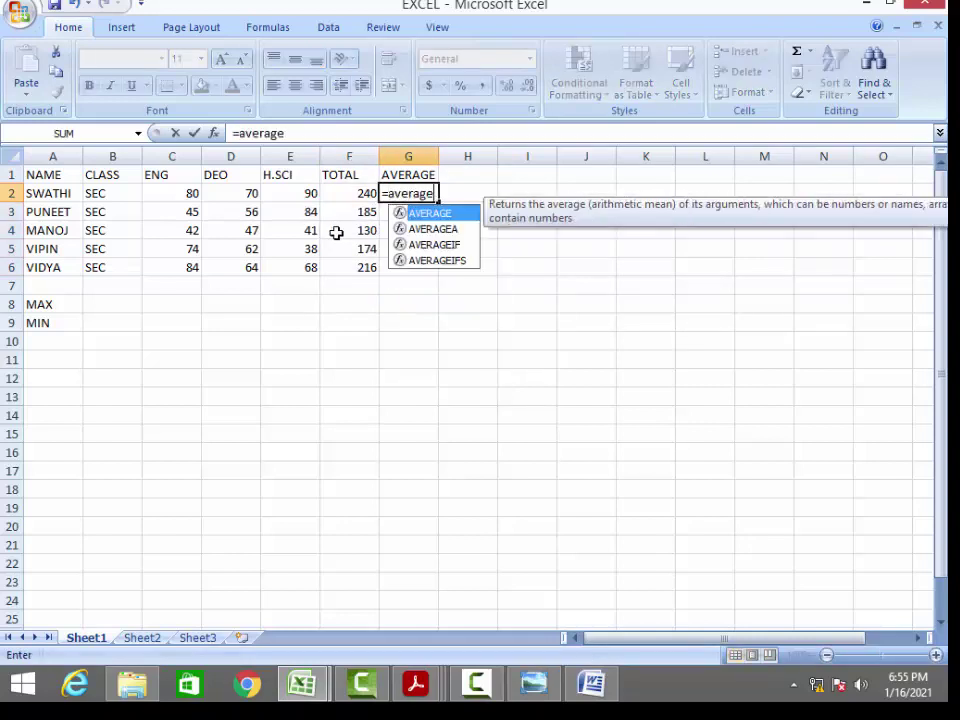
text(()
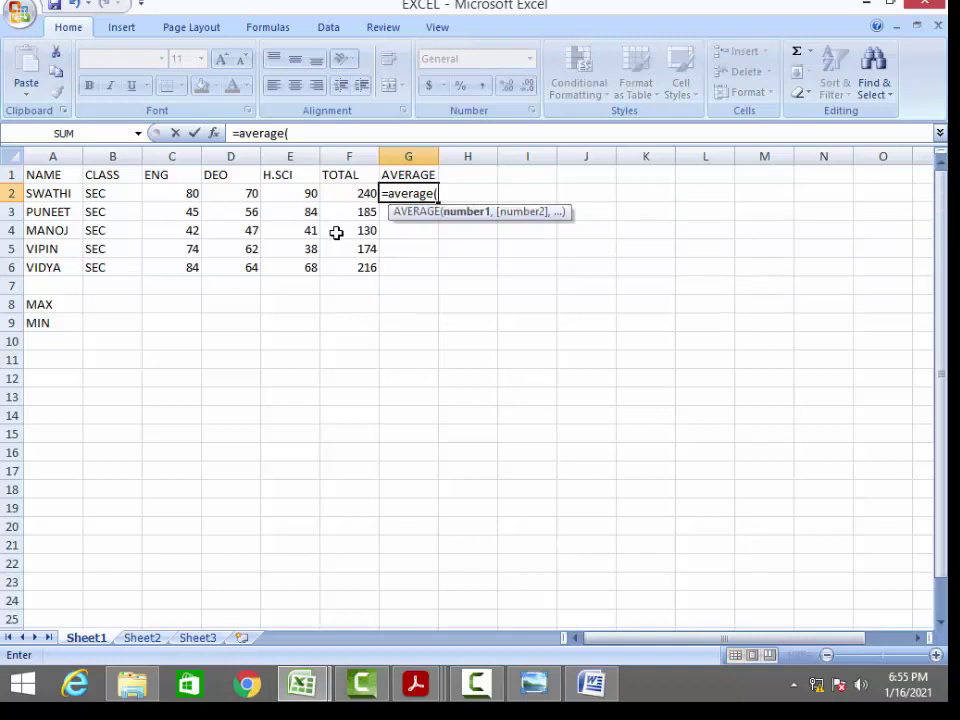
drag(181, 190, 296, 190)
text())
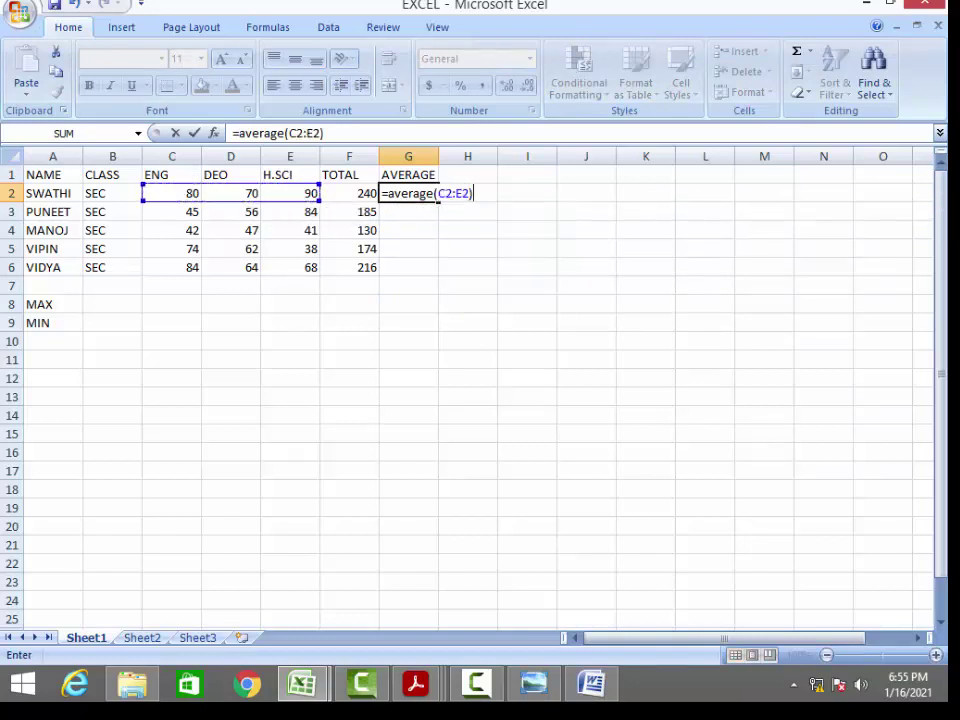
key(Return)
click(404, 197)
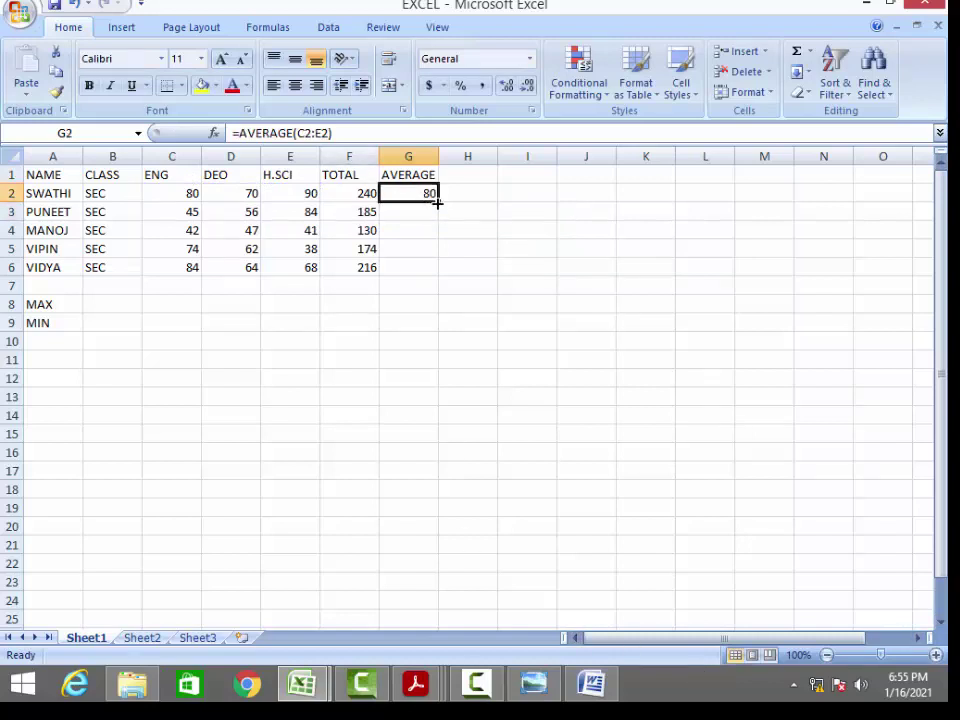
double_click(436, 202)
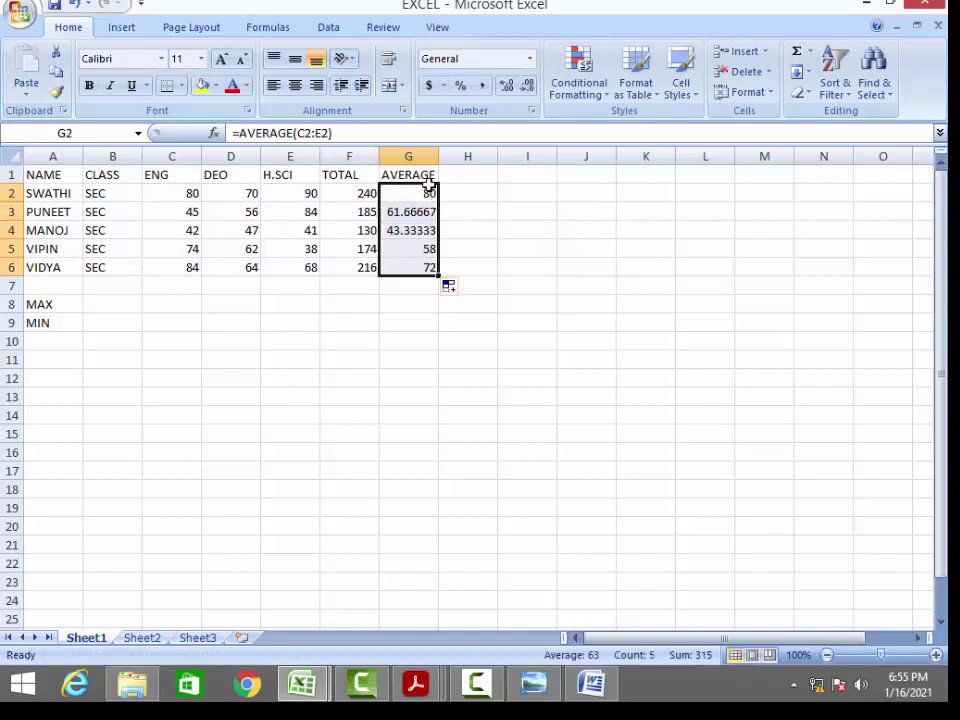
- Find the highest ENG mark in cell C8 of the MAX row with =max(C2:C6)
click(89, 305)
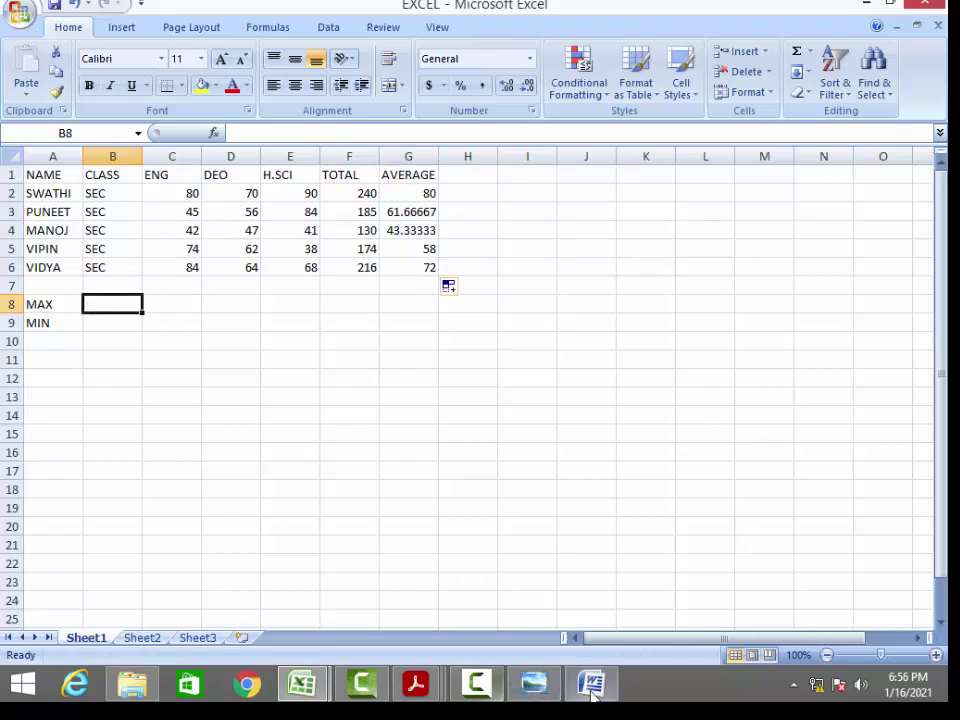
click(175, 306)
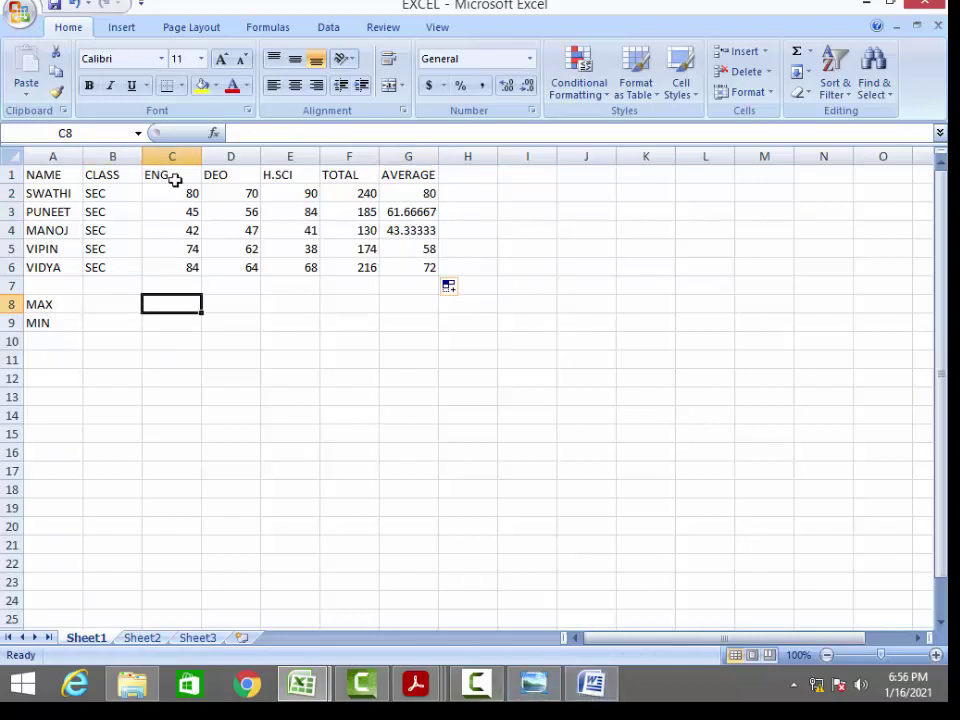
text(=)
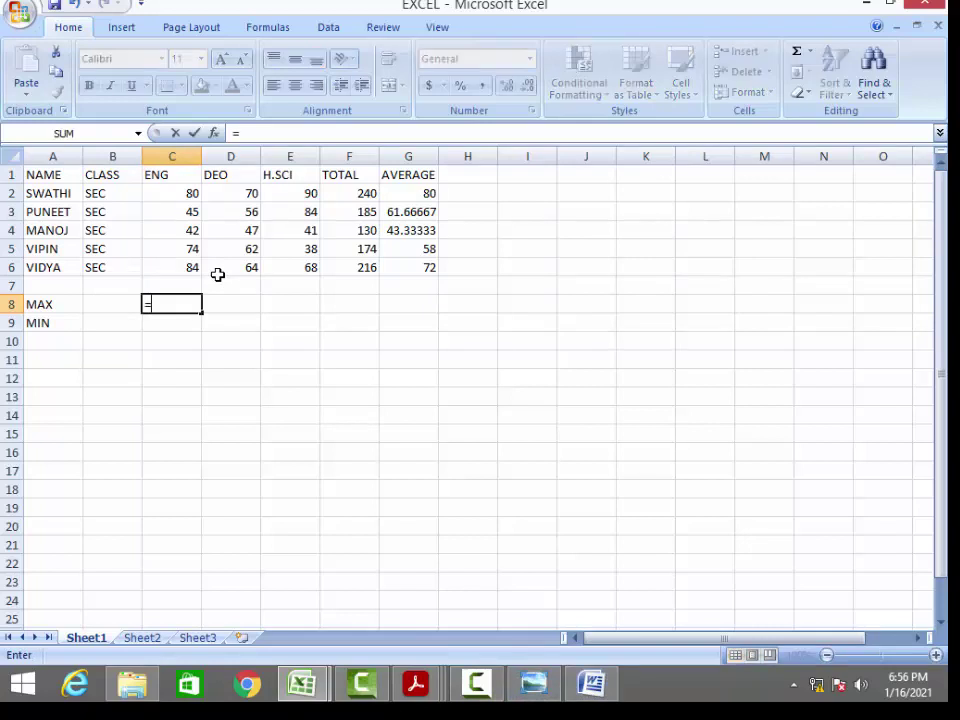
text(m)
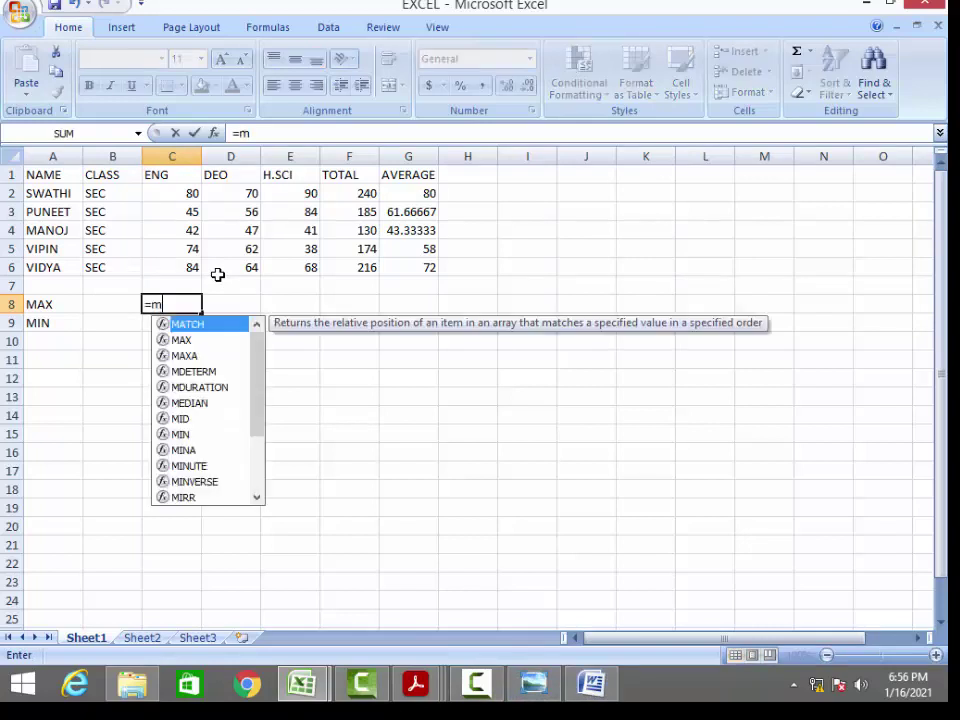
text(ax()
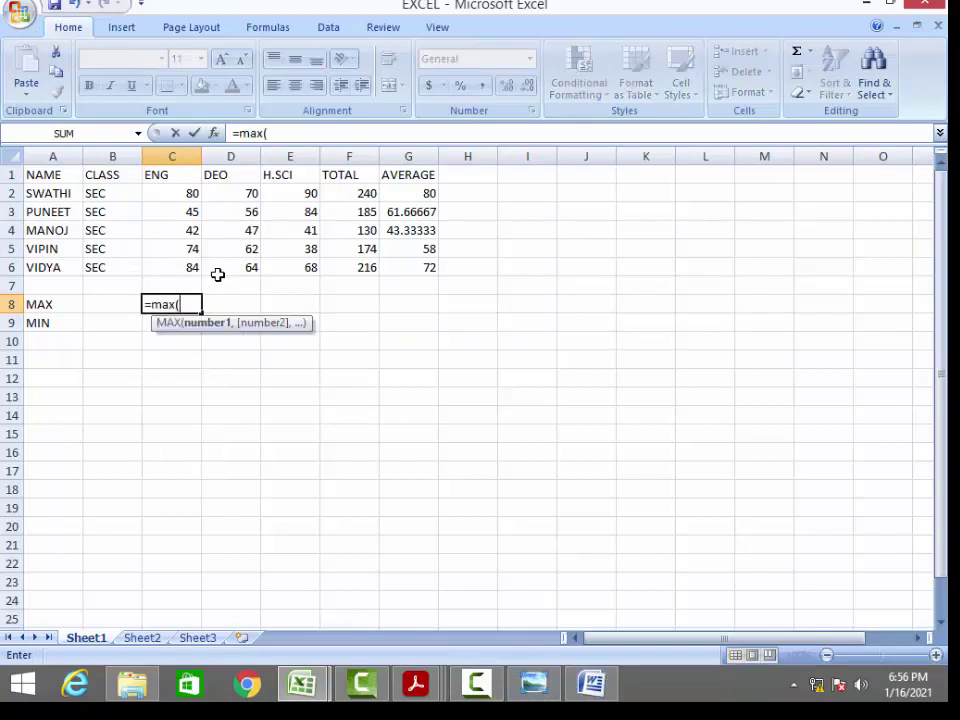
drag(175, 193, 196, 266)
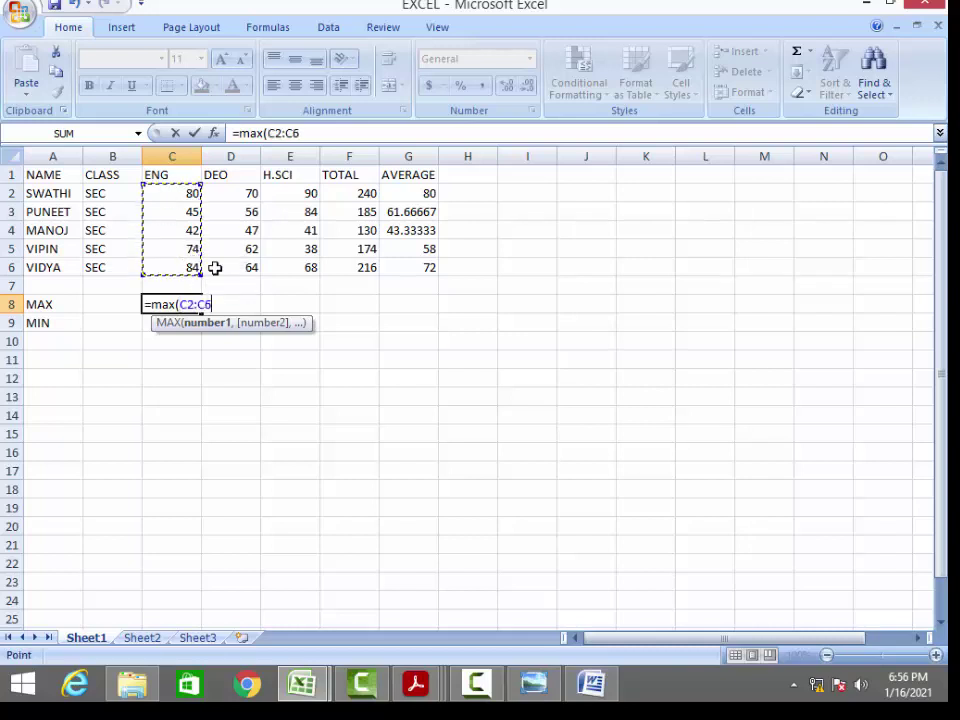
text())
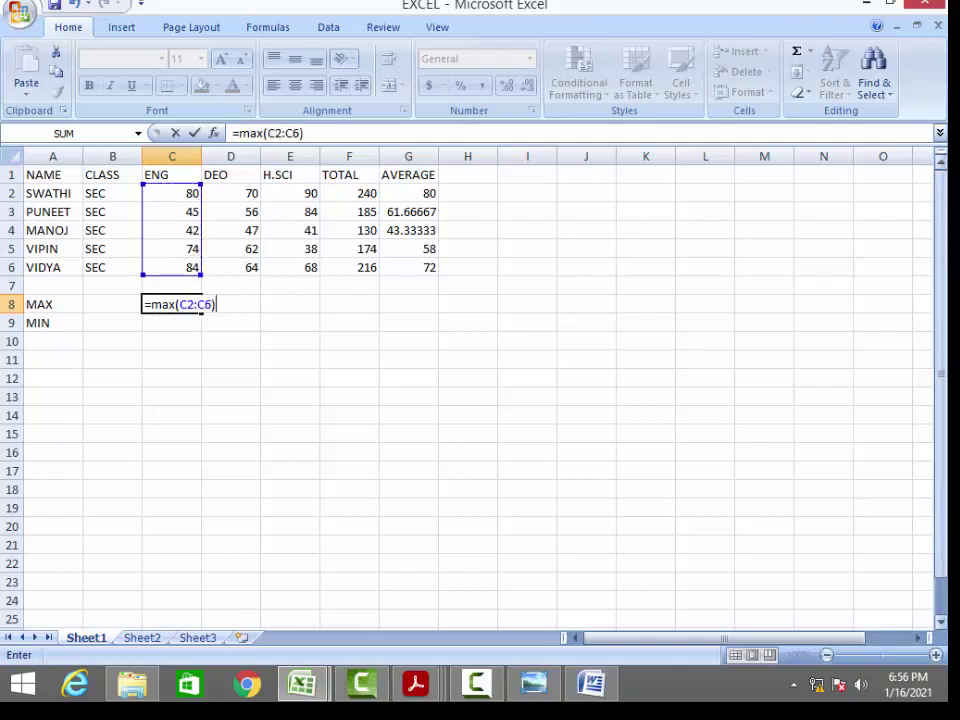
key(Return)
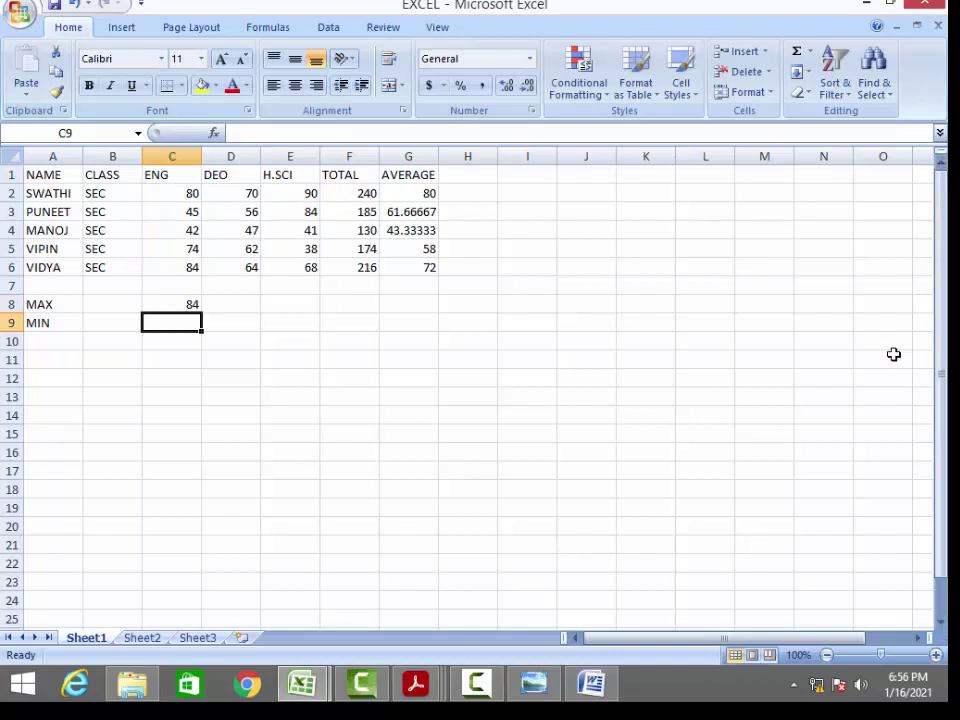
- Find the lowest ENG mark in cell C9 of the MIN row with =min(C2:C6)
text(=min)
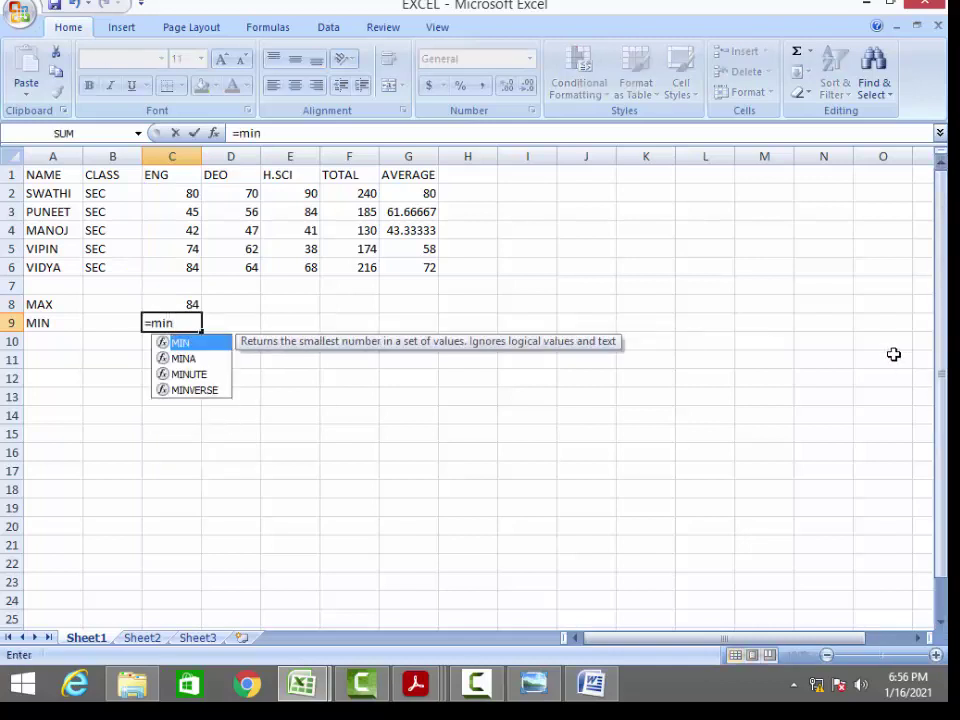
text(()
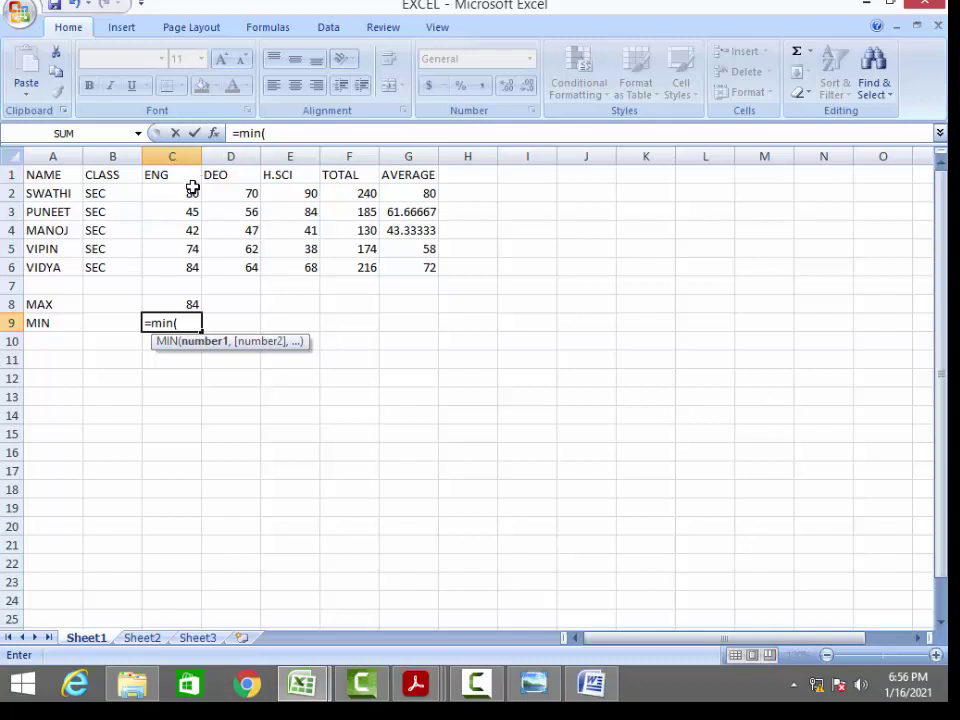
drag(193, 189, 195, 262)
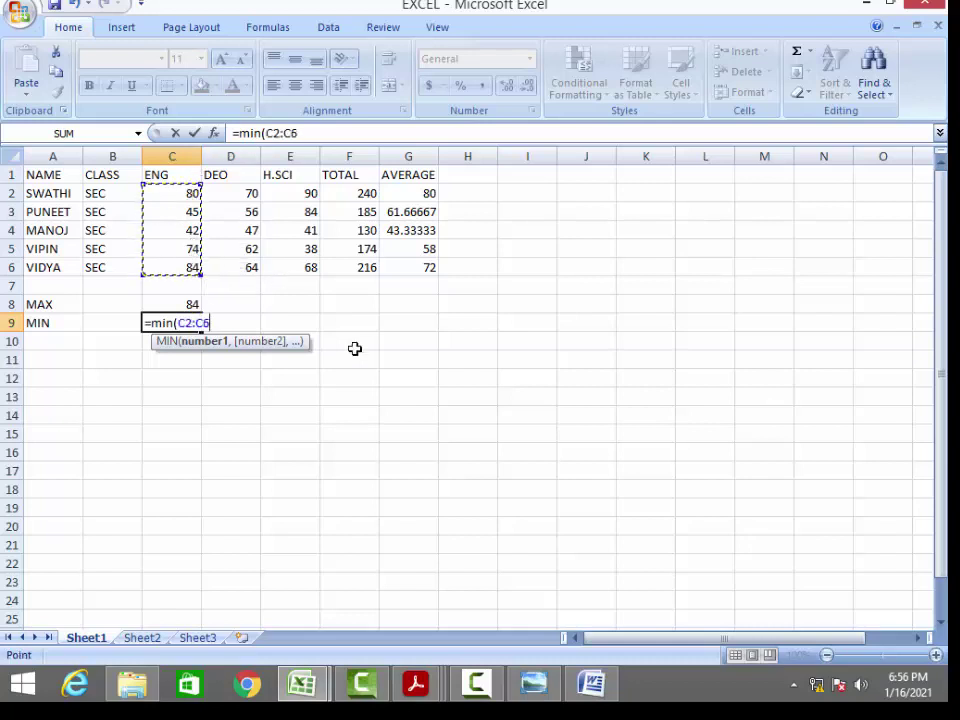
text())
key(Return)
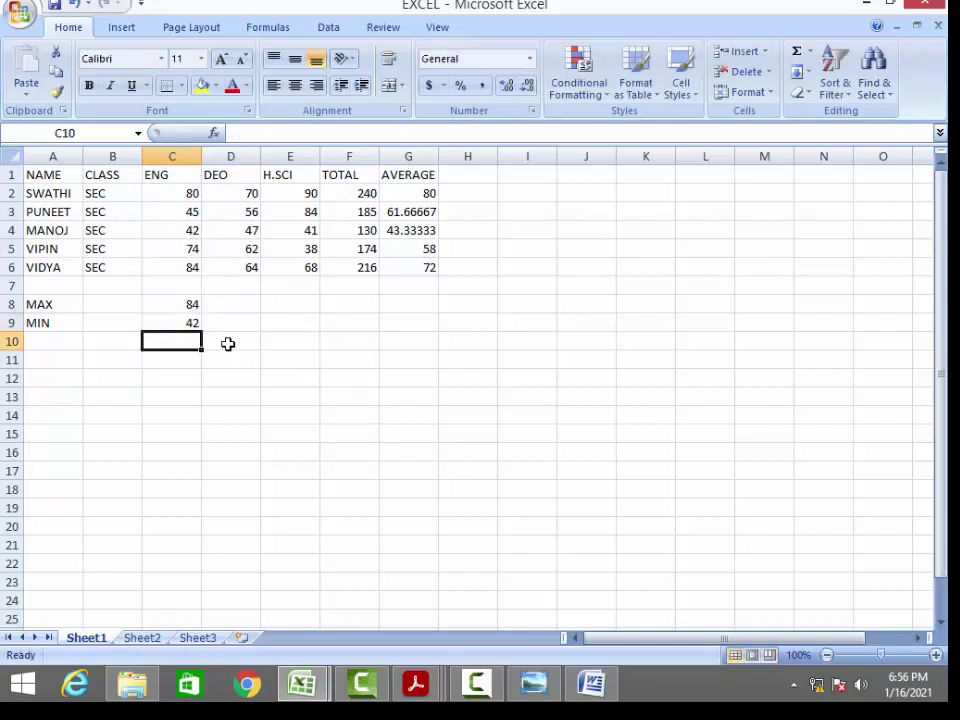
- Fill the MAX and MIN formulas in C8:C9 across to column E for the DEO and H.SCI marks
drag(189, 308, 197, 344)
drag(170, 303, 306, 330)
click(279, 374)
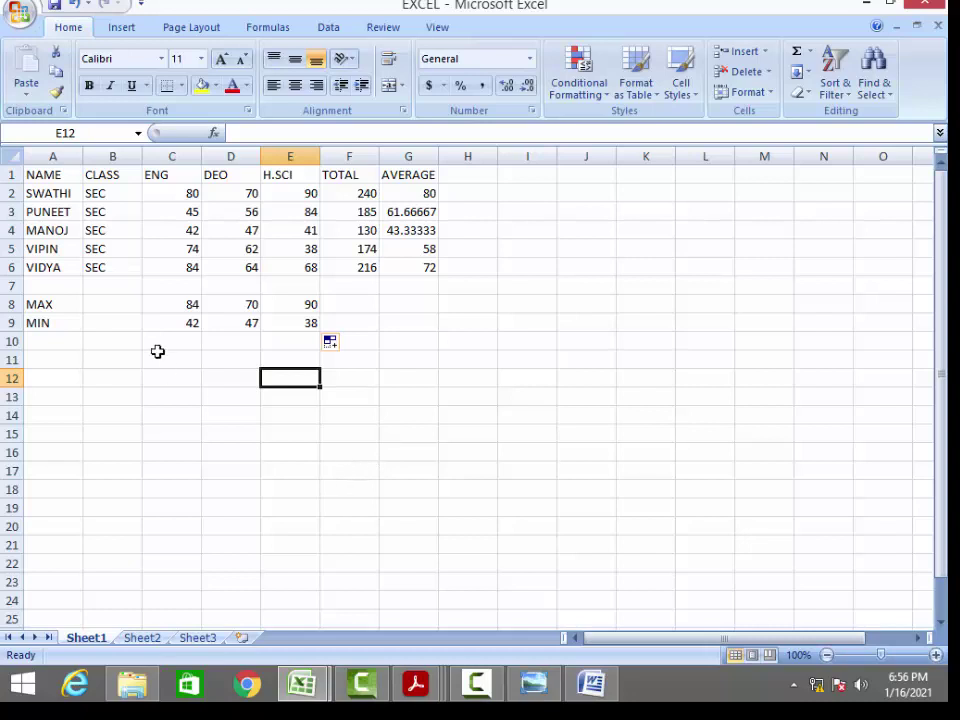
- Insert a 2-D clustered bar chart from the students' marks in A1:E6
drag(45, 175, 302, 270)
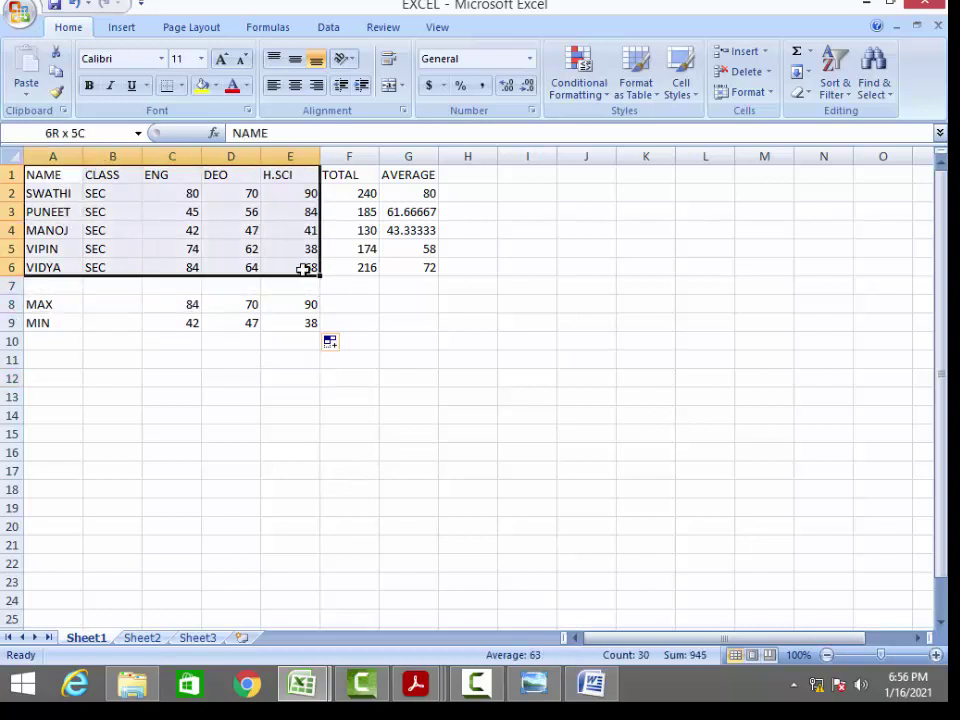
click(121, 27)
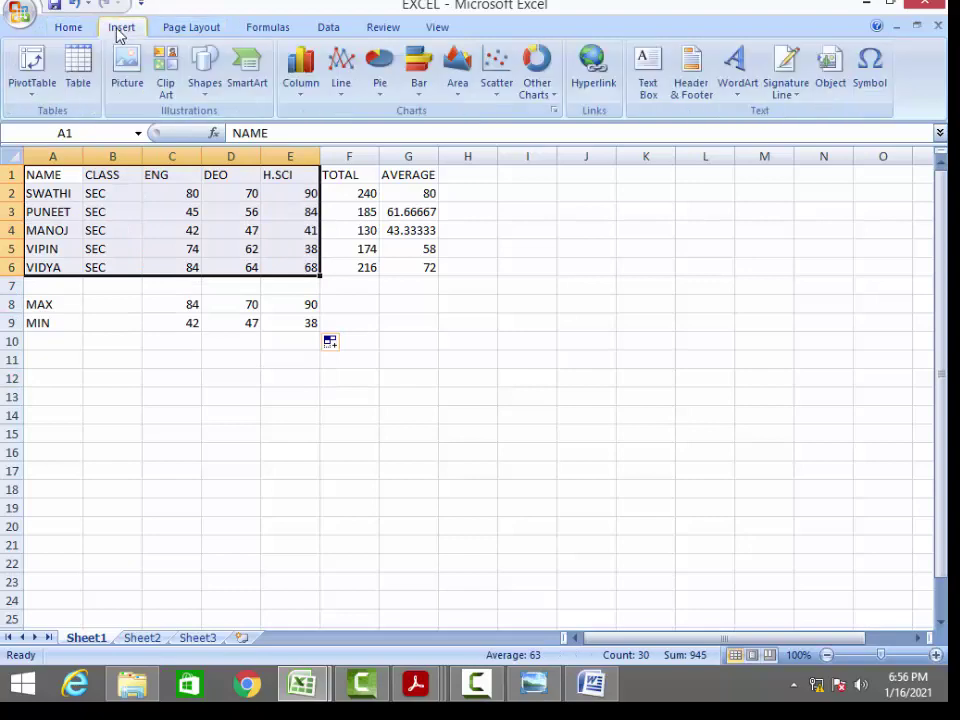
click(414, 90)
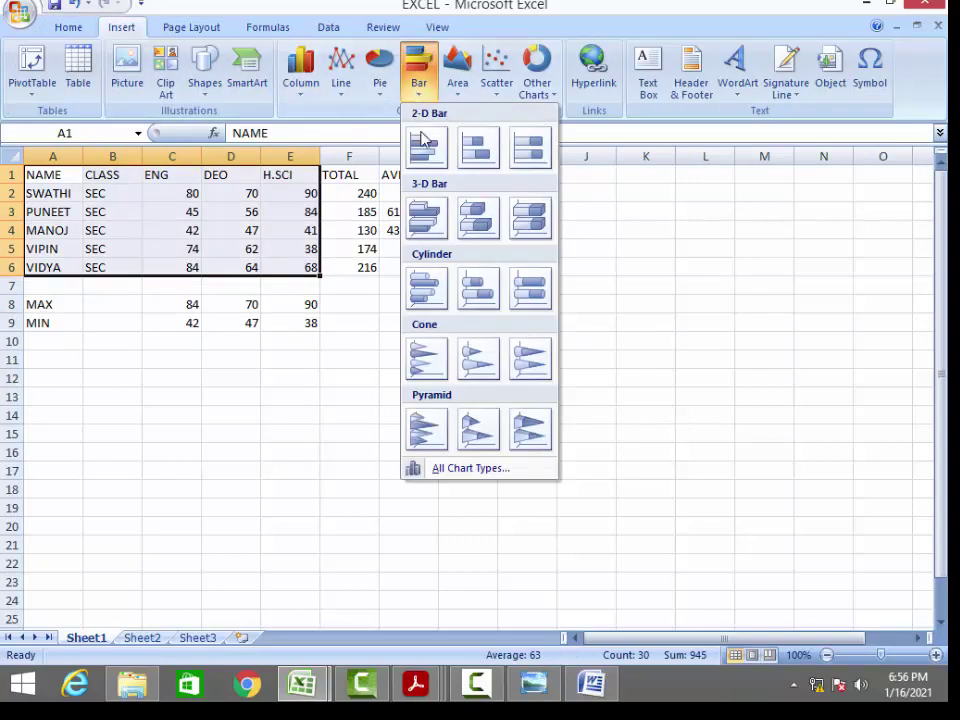
click(421, 143)
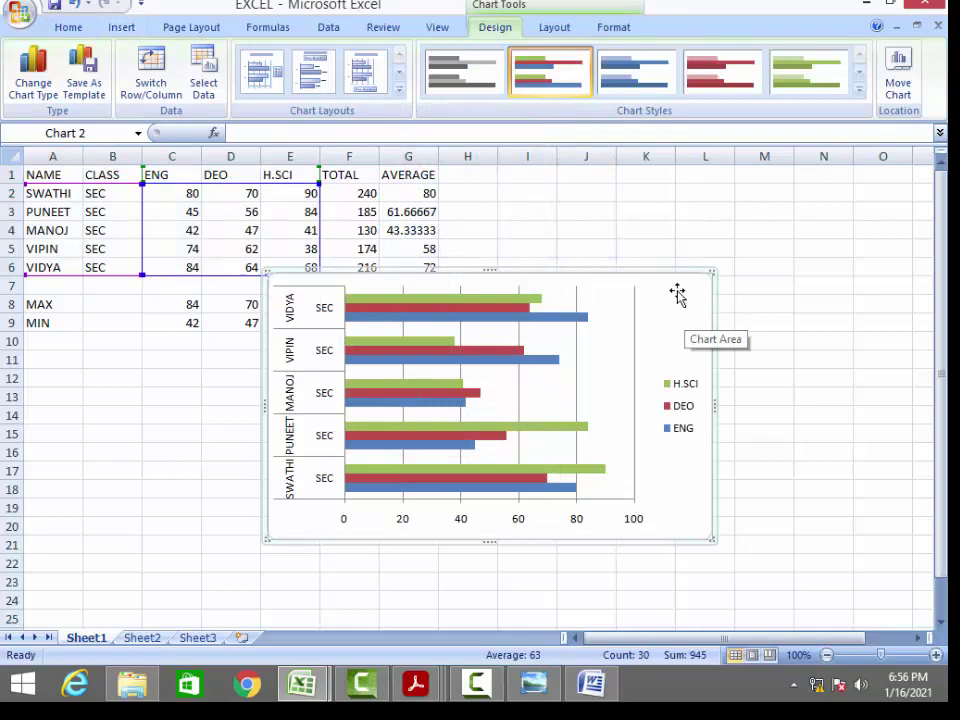
- Change the chart to a clustered column chart and move it clear of the MAX and MIN rows
click(45, 86)
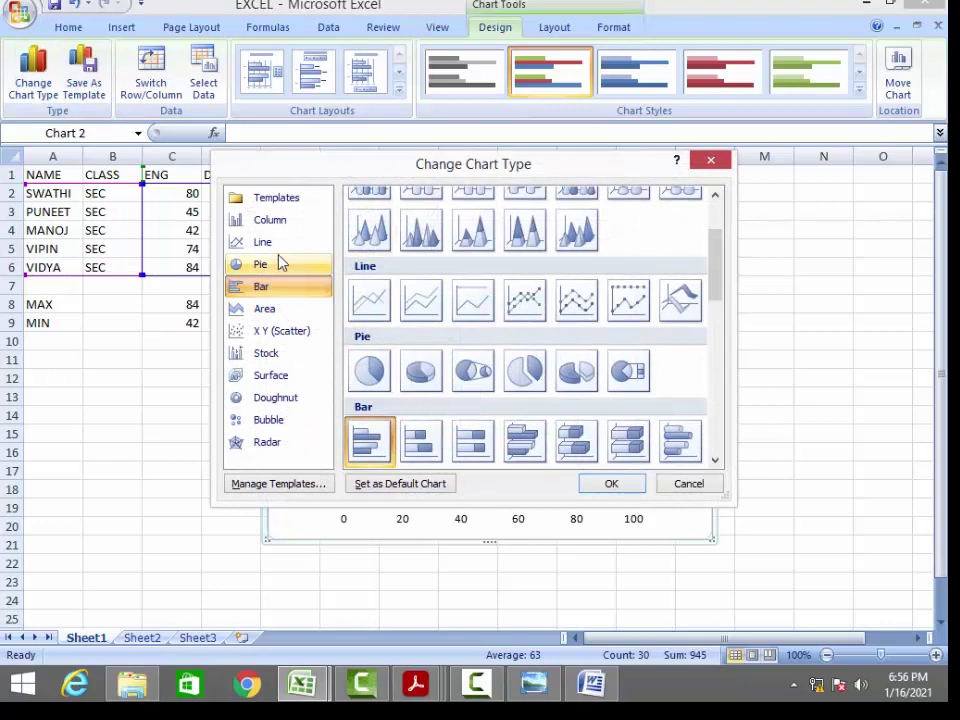
click(270, 220)
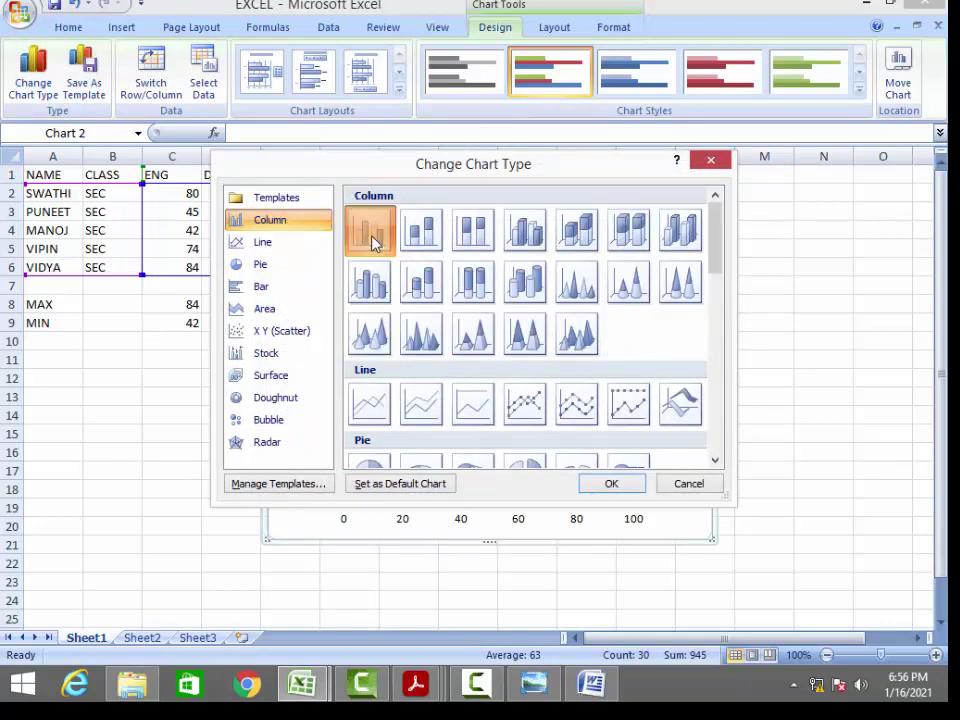
click(609, 486)
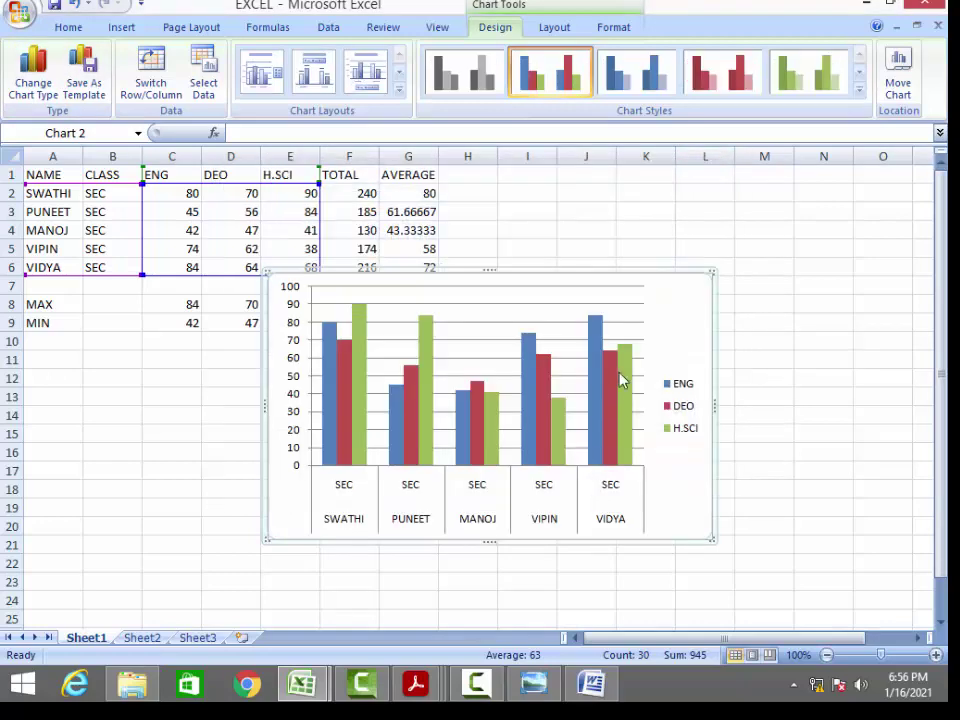
drag(662, 298, 776, 319)
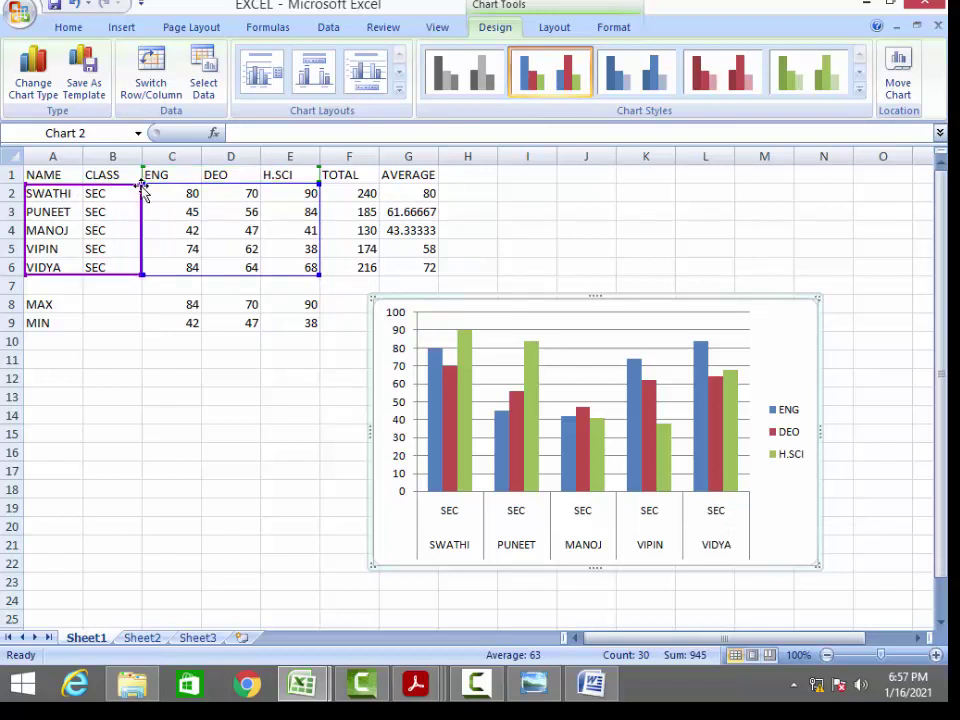
- Try to shrink the chart's category range so the CLASS column is left out of the axis labels
drag(141, 185, 88, 188)
click(140, 281)
click(97, 234)
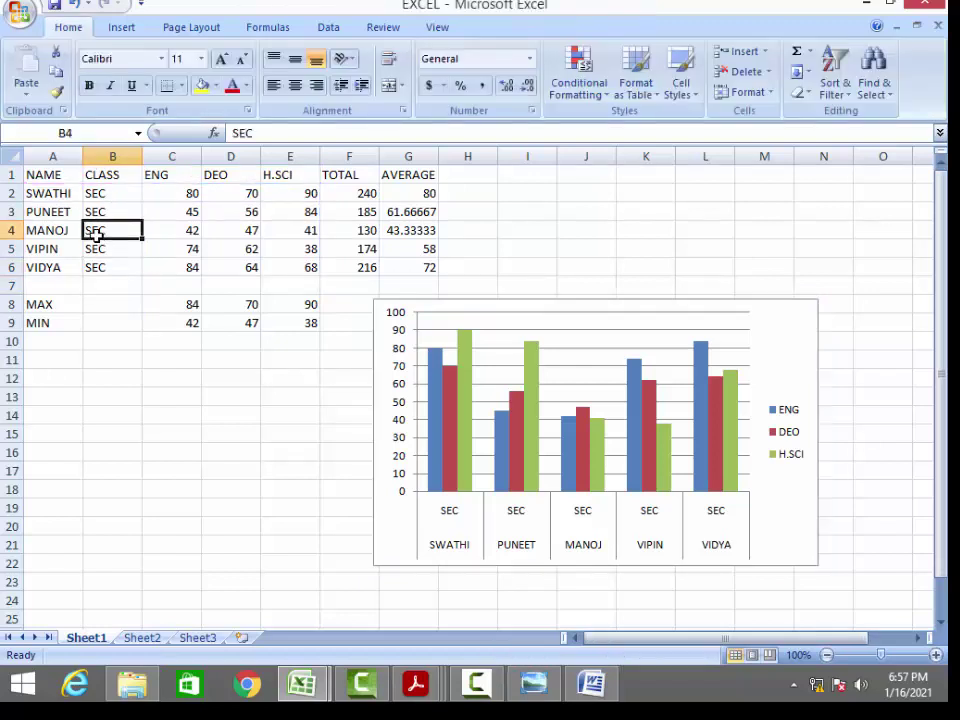
click(648, 442)
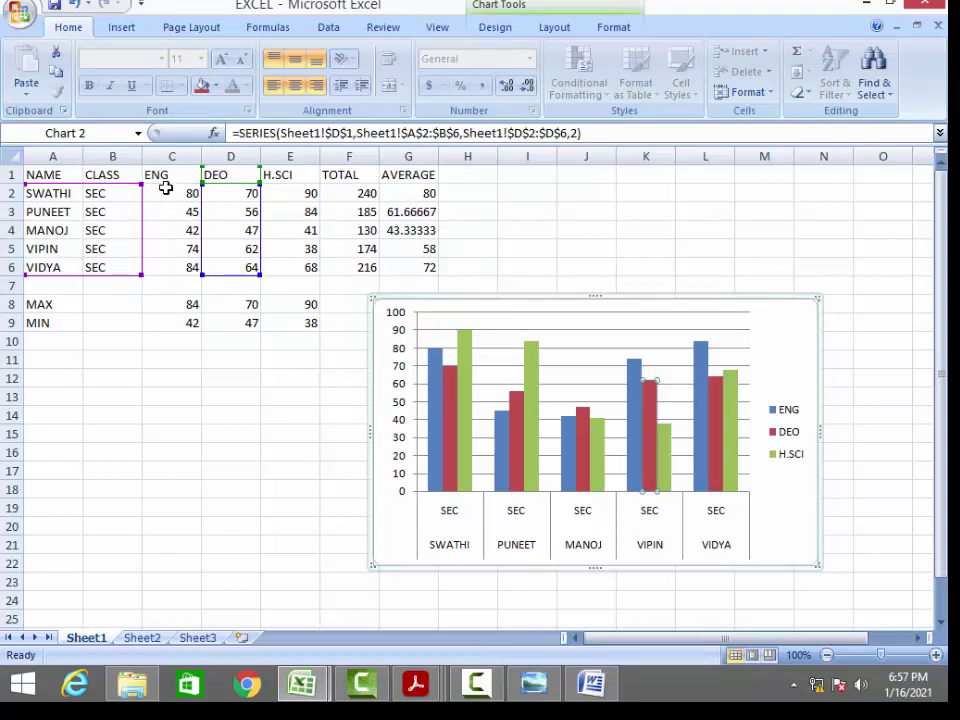
click(617, 328)
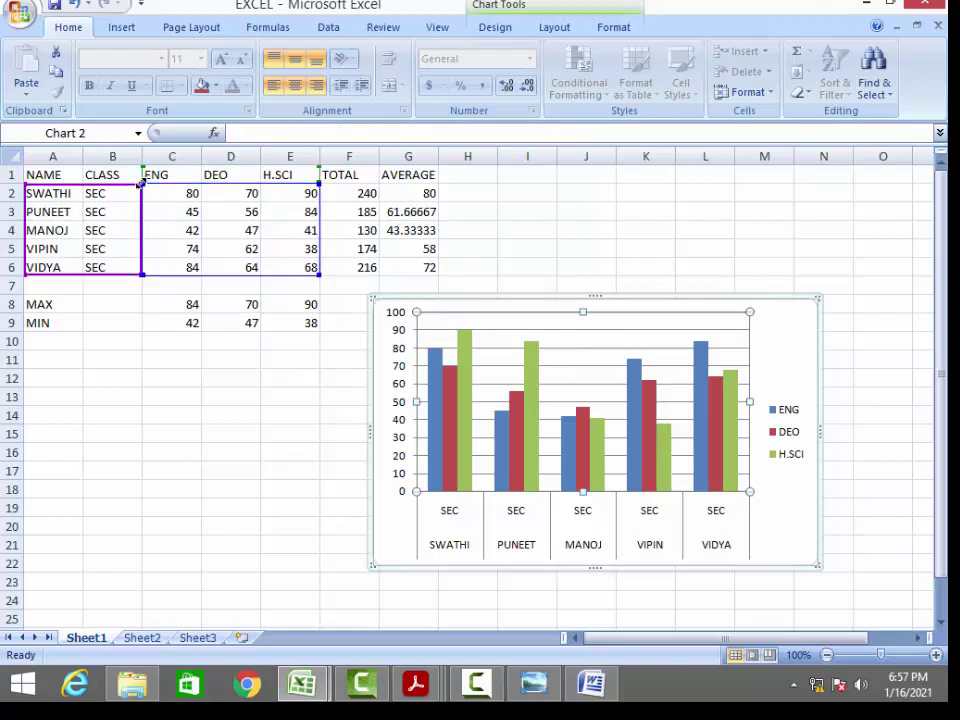
drag(77, 190, 113, 193)
click(120, 228)
click(110, 210)
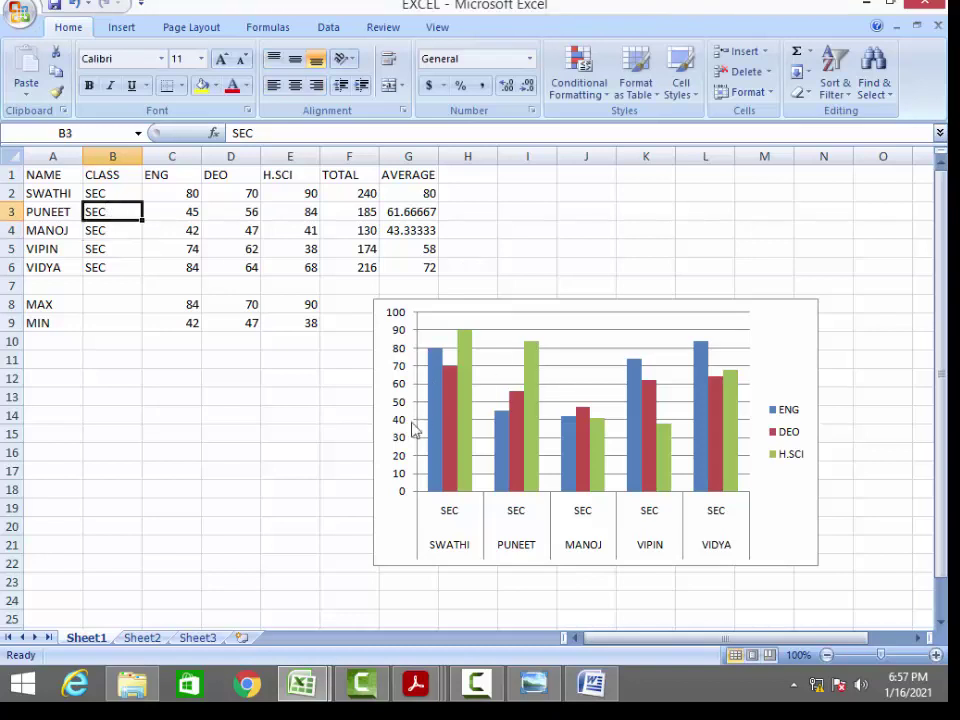
click(128, 246)
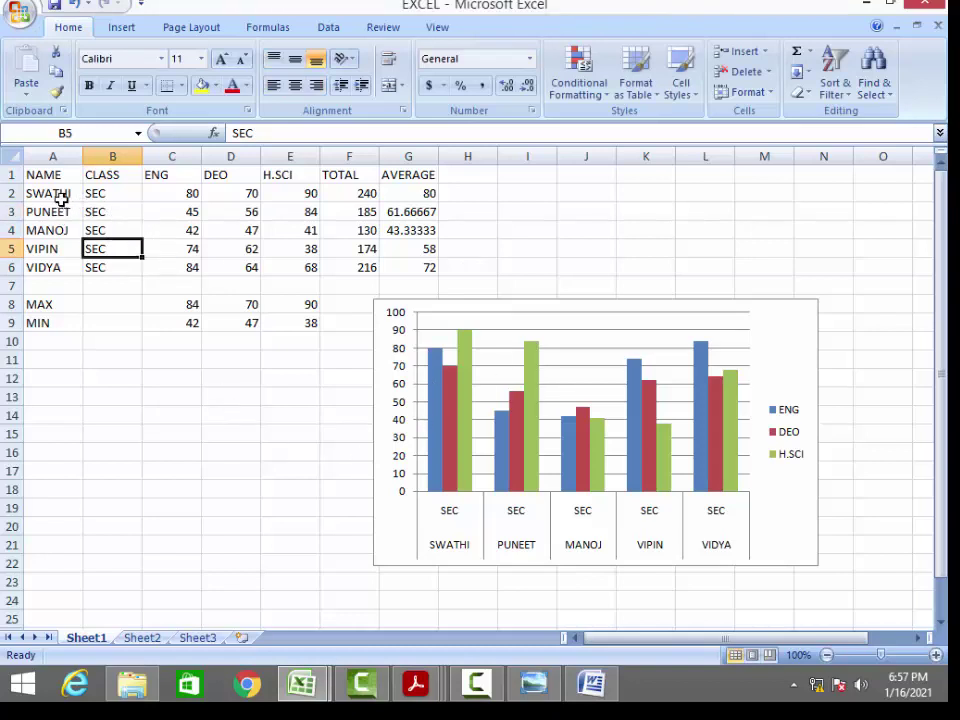
click(617, 481)
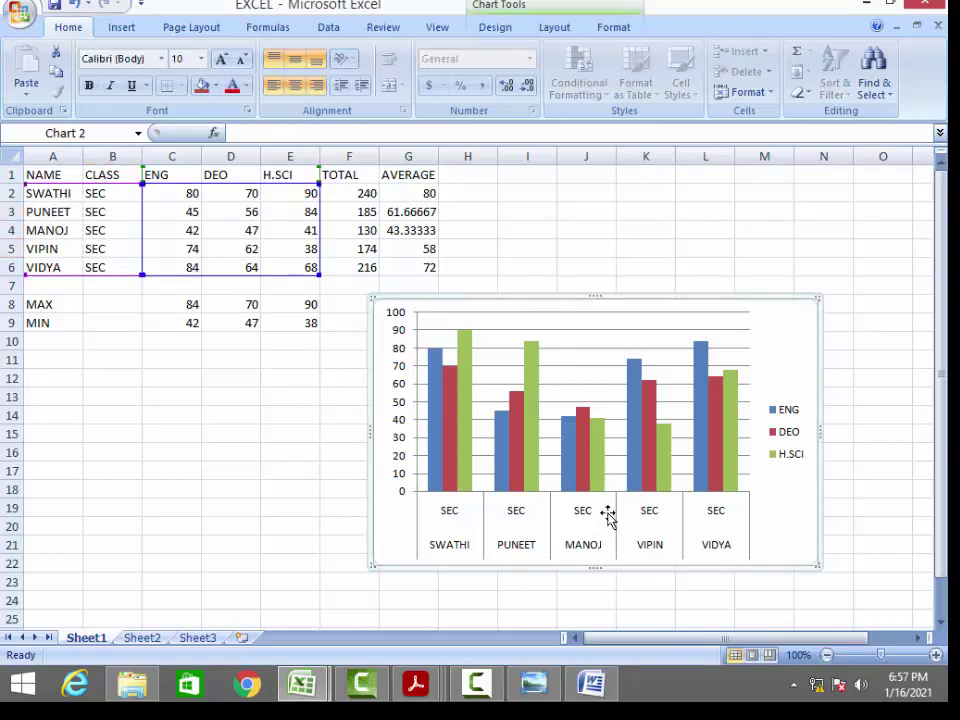
click(573, 512)
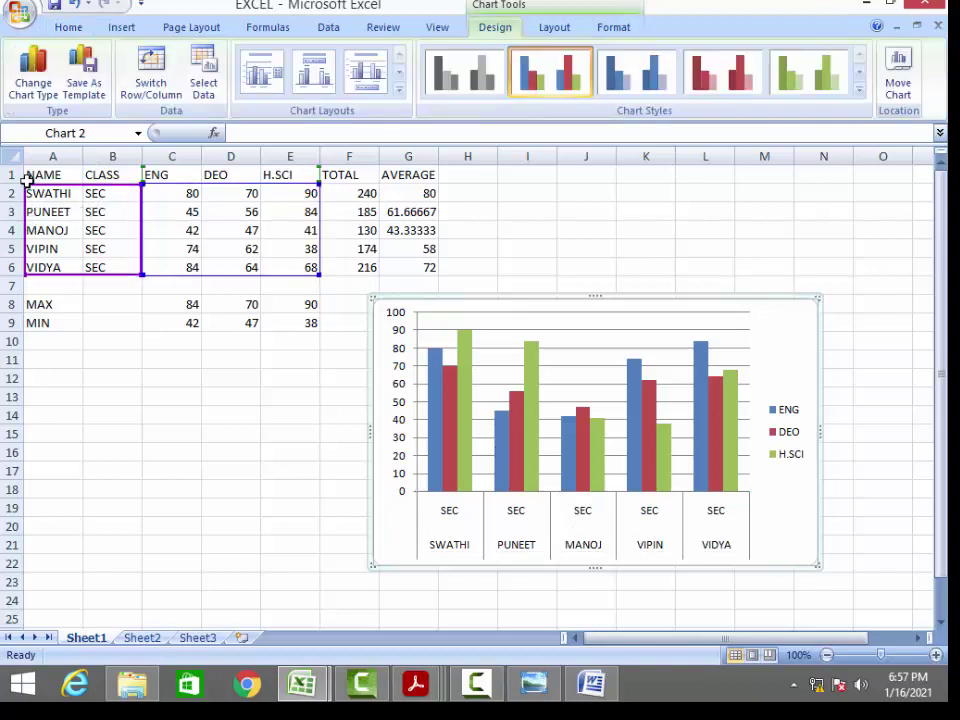
drag(142, 208, 100, 181)
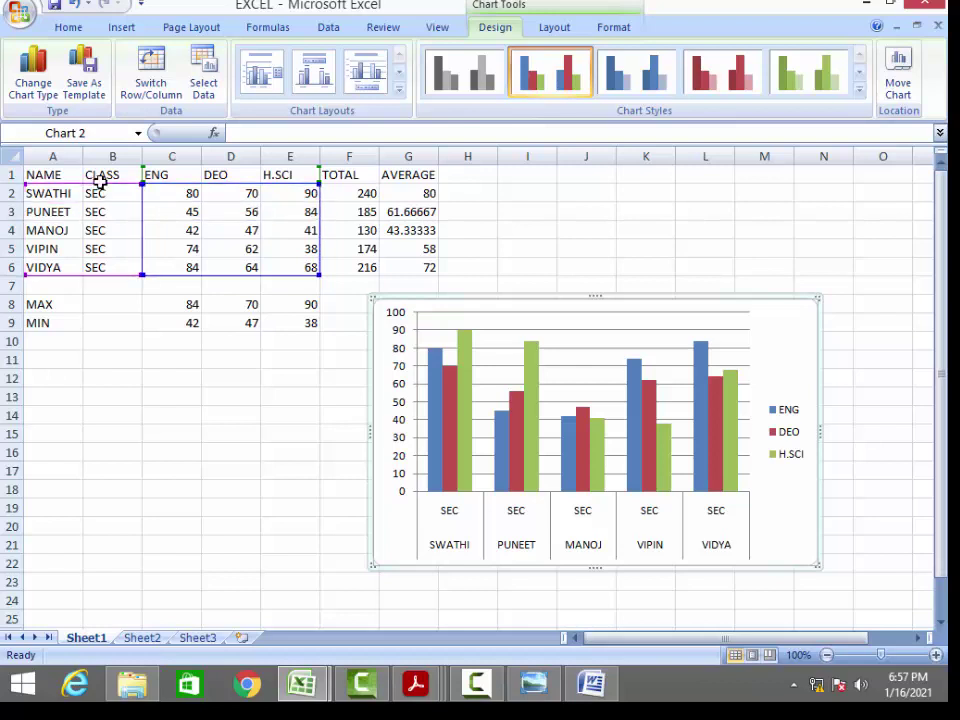
click(141, 210)
click(135, 192)
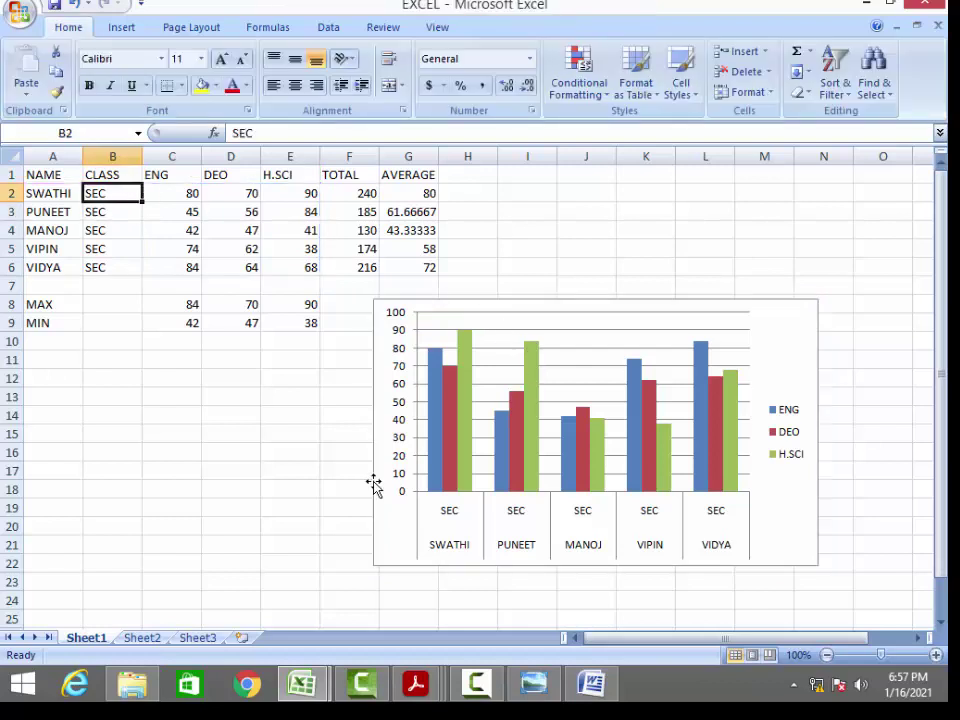
click(135, 470)
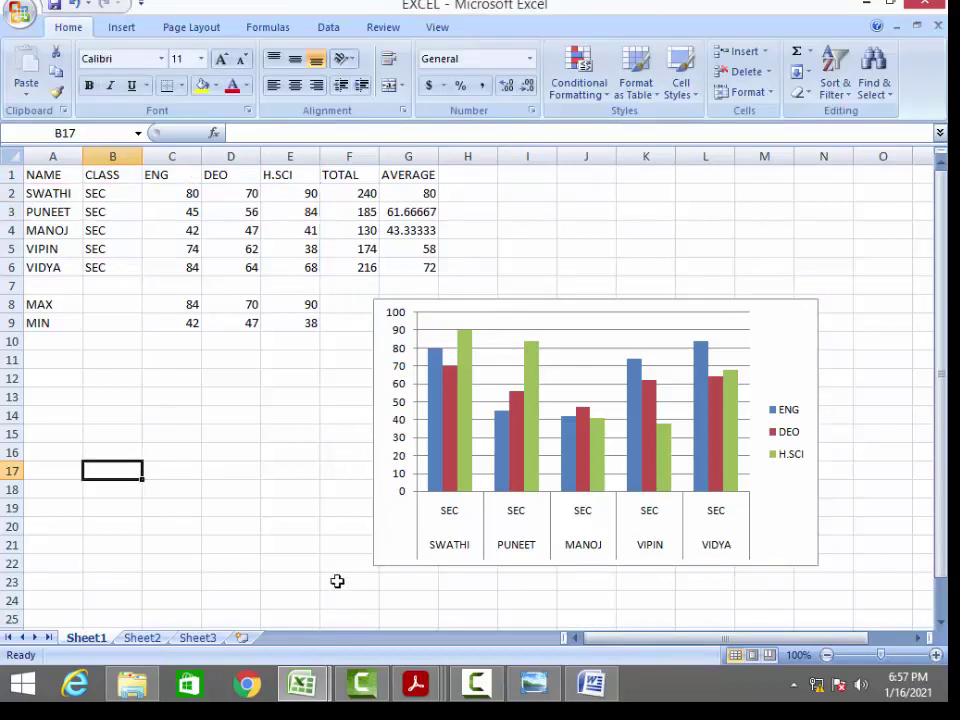
- Switch to the scanned exam paper in Windows Photo Viewer and review the remaining Excel tasks and the PowerPoint question 4
mouse_move(533, 683)
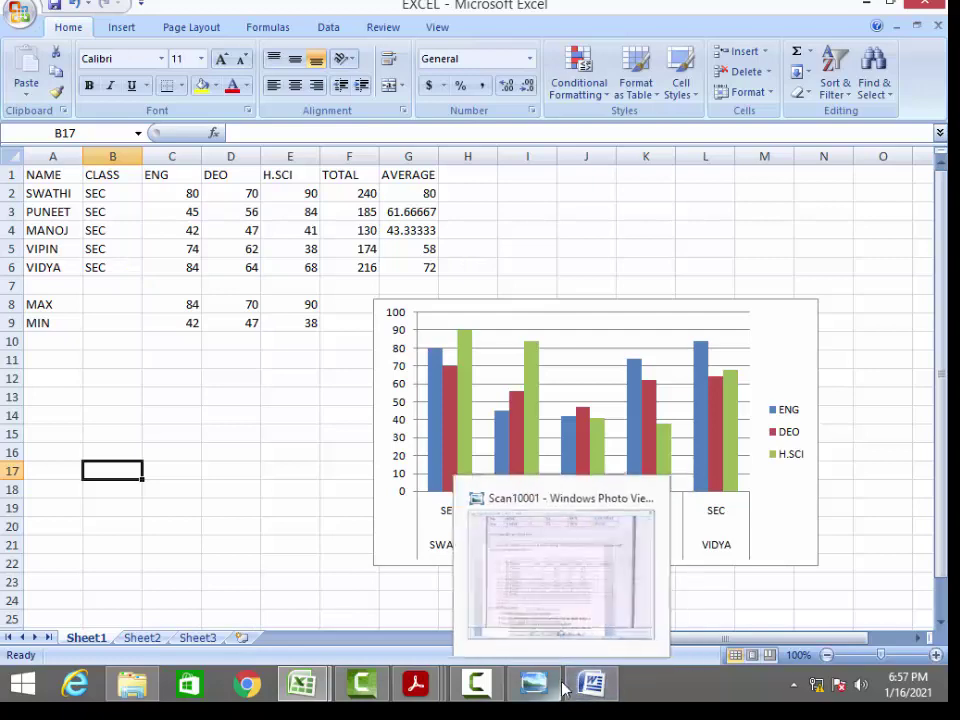
click(535, 686)
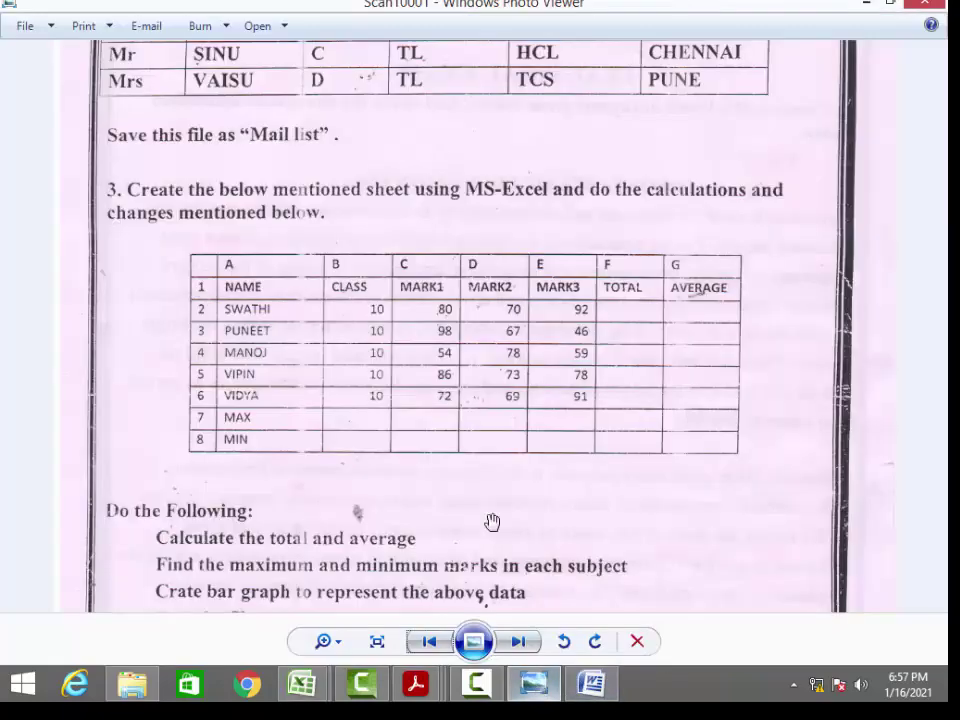
scroll(420, 433, down, 5)
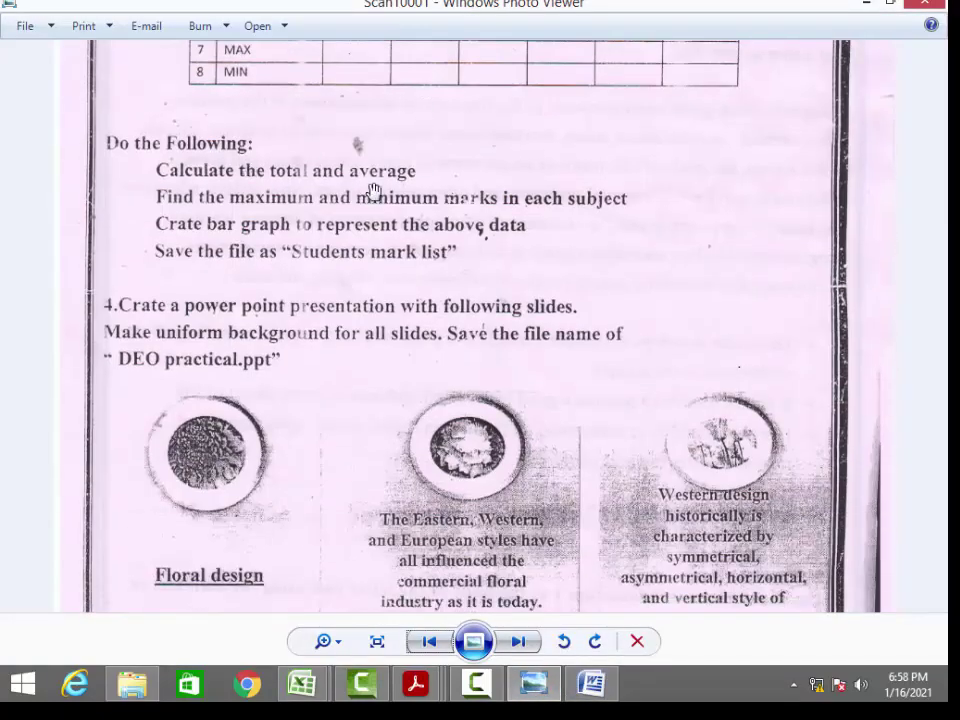
scroll(362, 333, up, 1)
scroll(362, 333, up, 2)
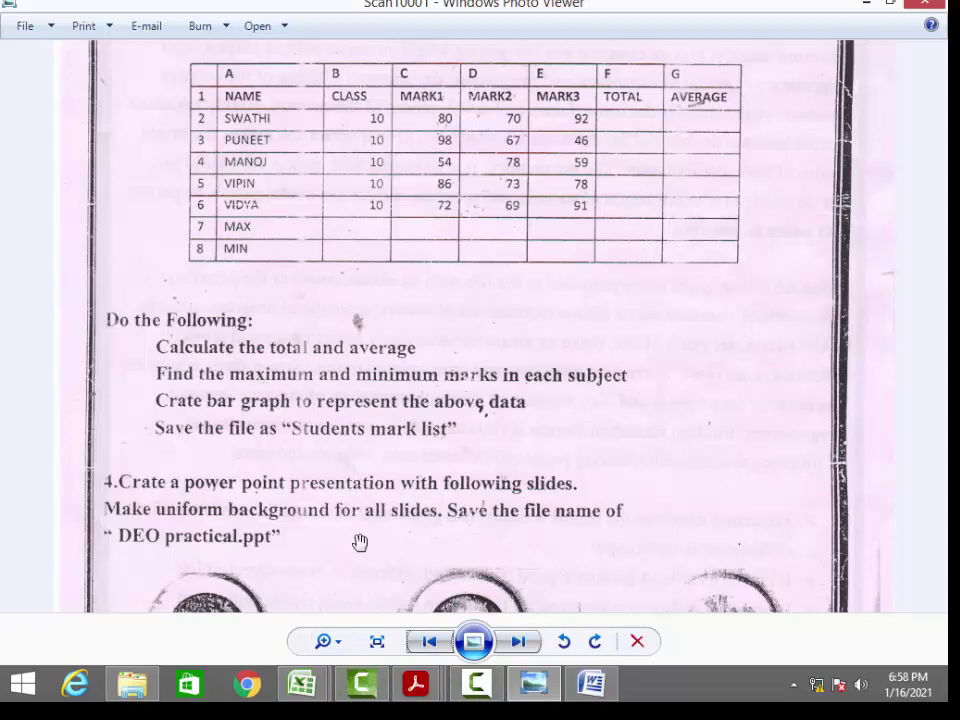
drag(345, 574, 312, 275)
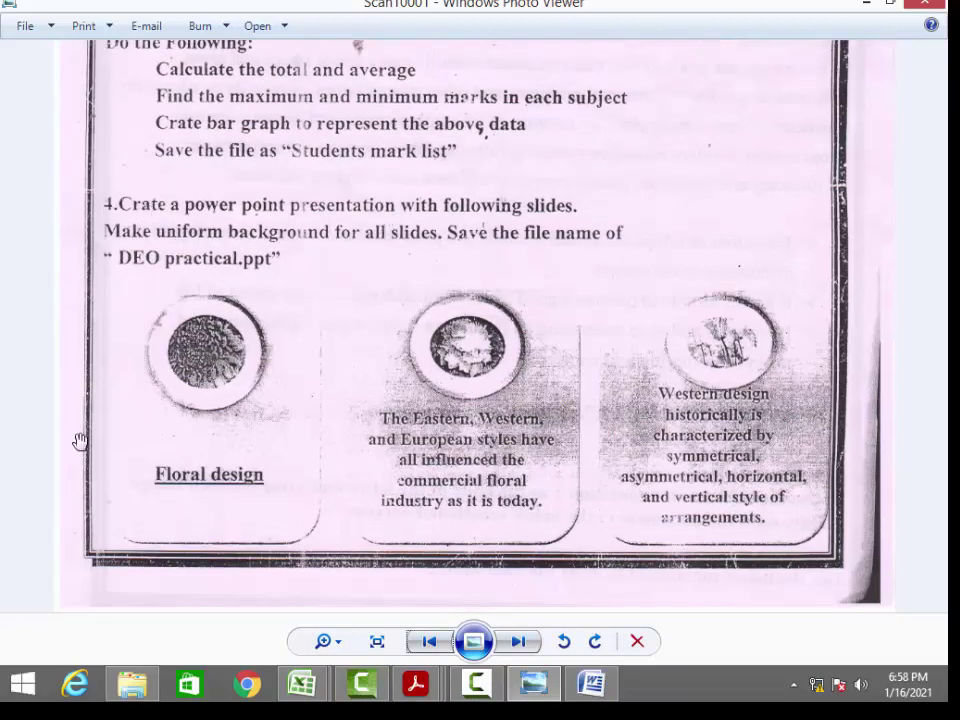
- Launch Microsoft Office PowerPoint 2007 from the installed apps and dismiss the K7TotalSecurity webcam notice
click(22, 683)
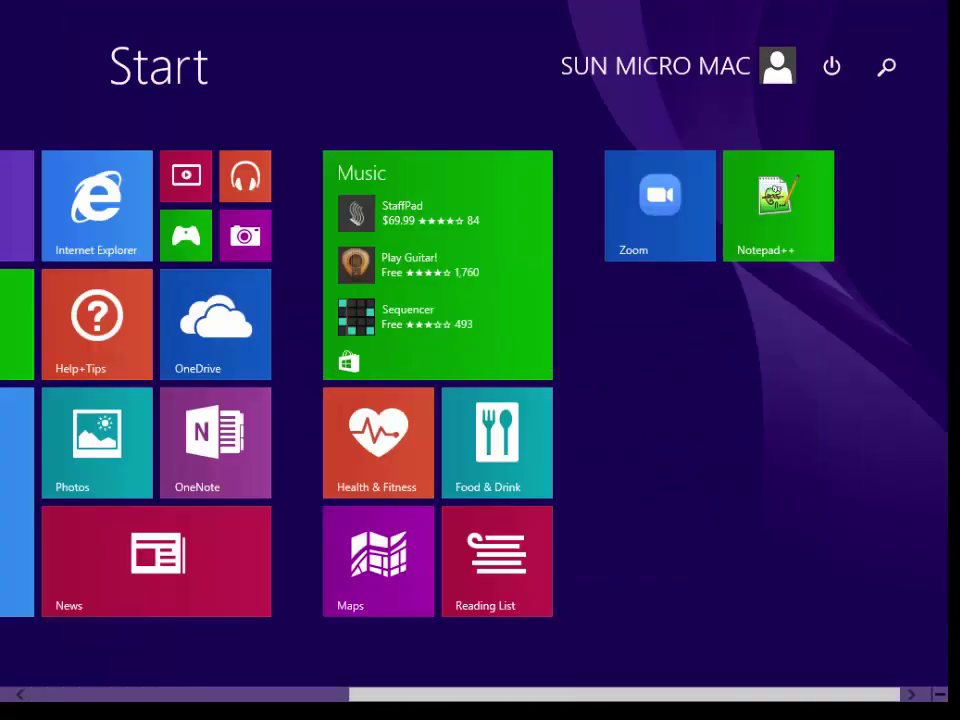
scroll(82, 538, up, 3)
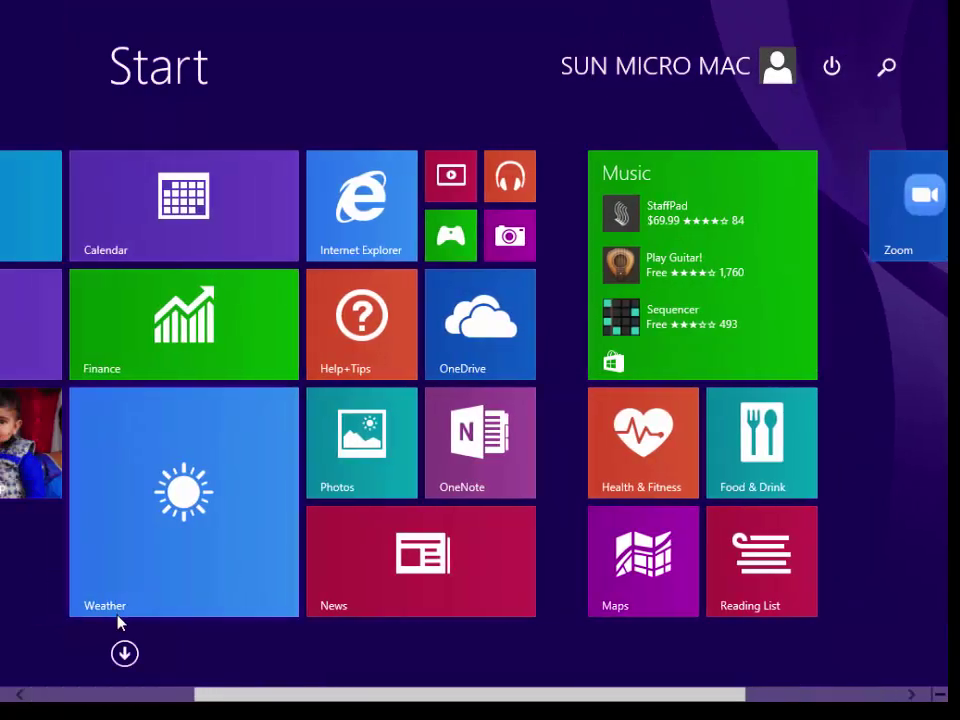
click(124, 653)
scroll(930, 378, down, 5)
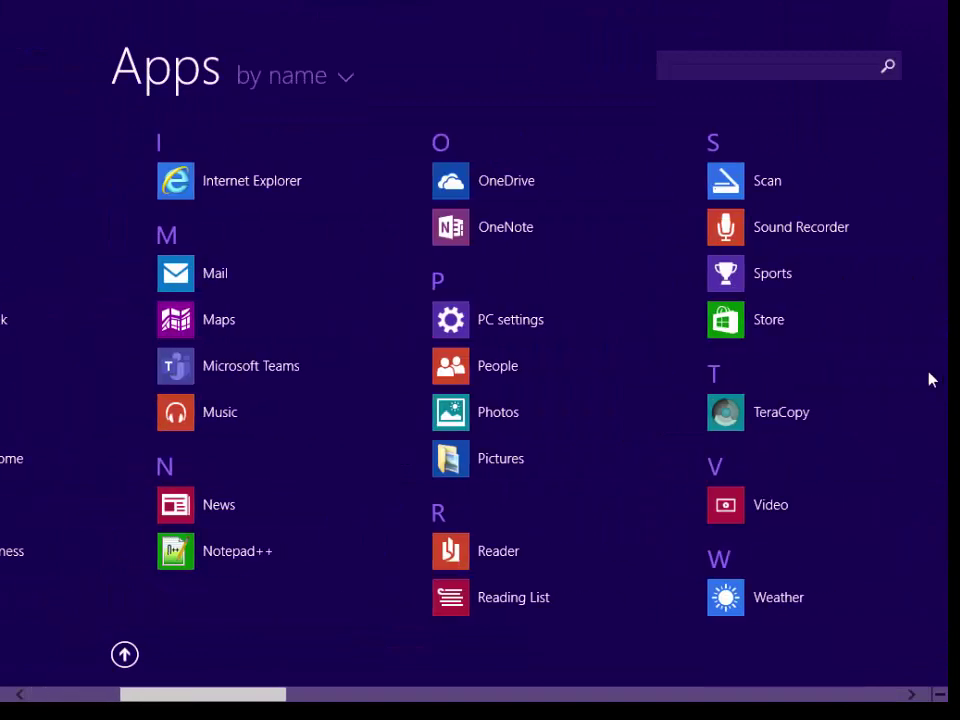
scroll(499, 459, up, 3)
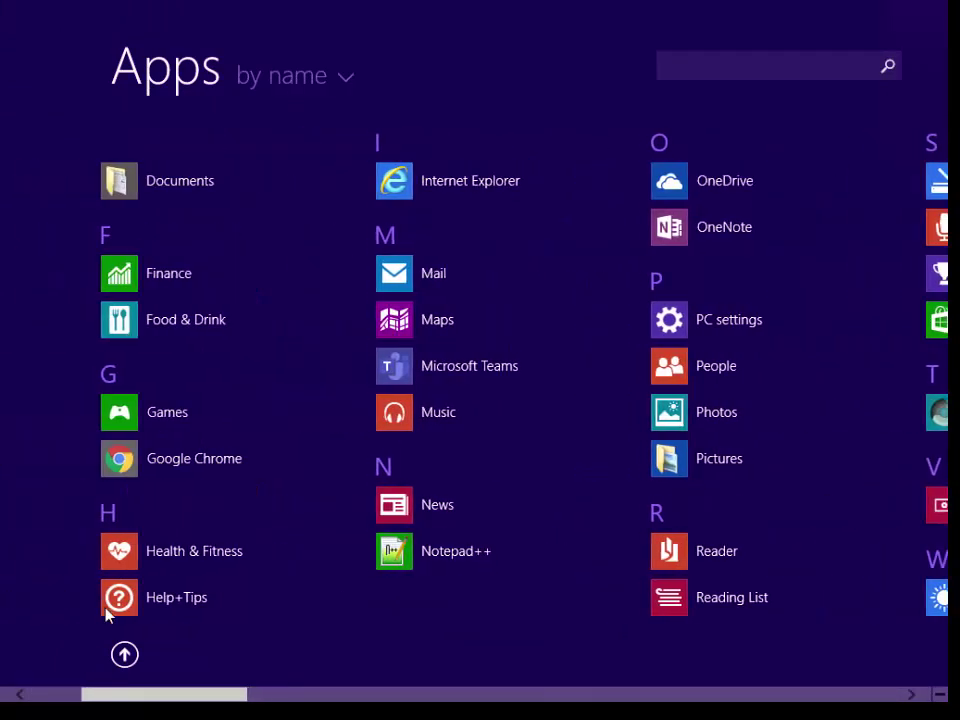
scroll(411, 669, down, 10)
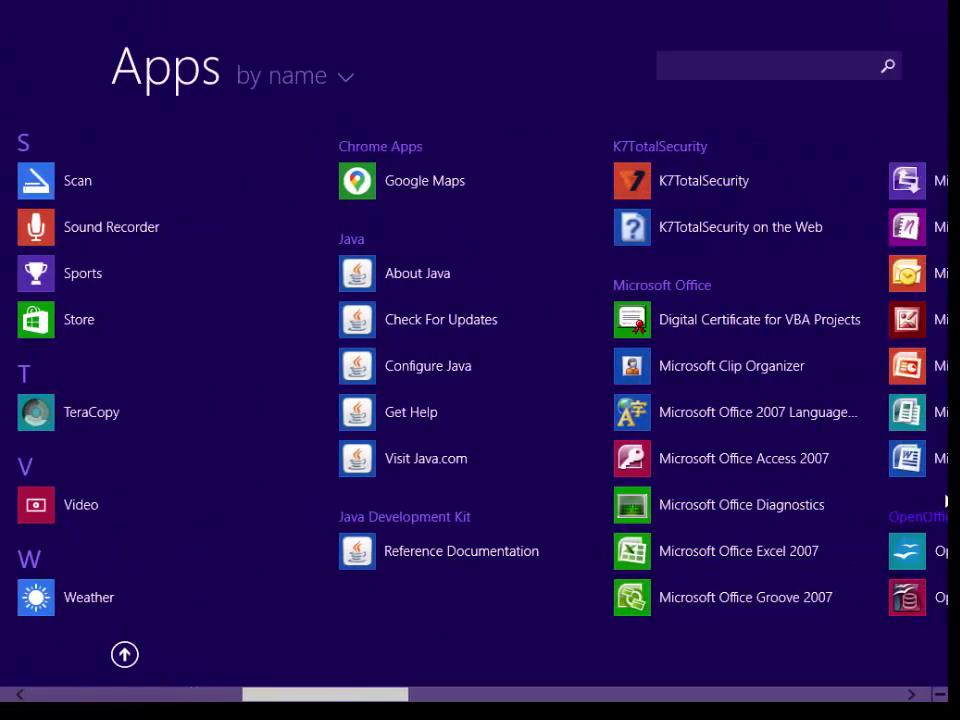
click(894, 384)
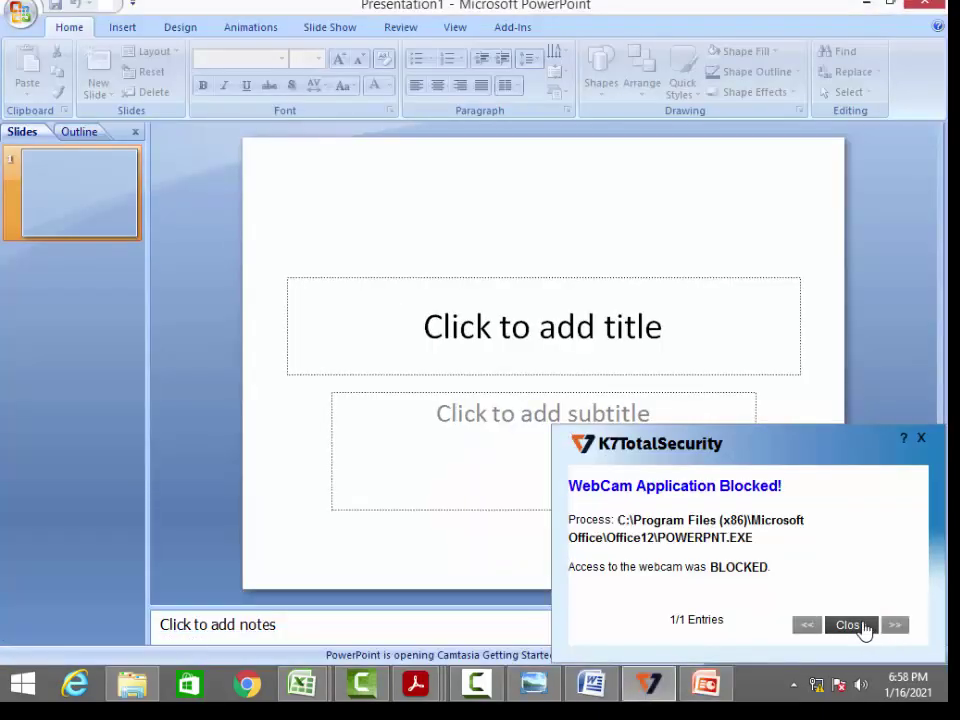
click(862, 629)
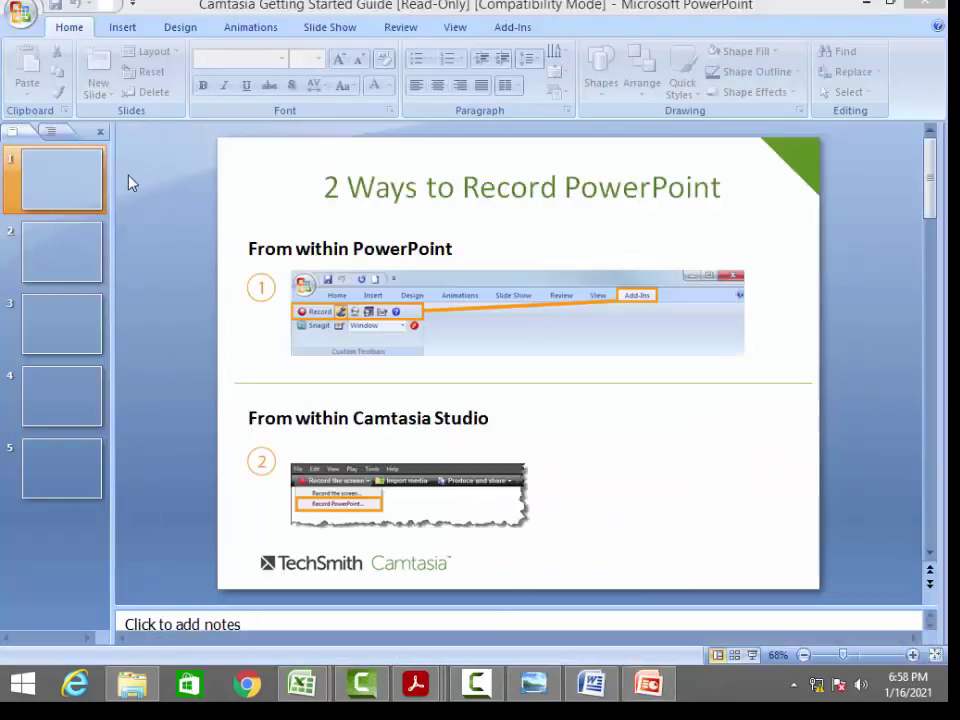
click(735, 131)
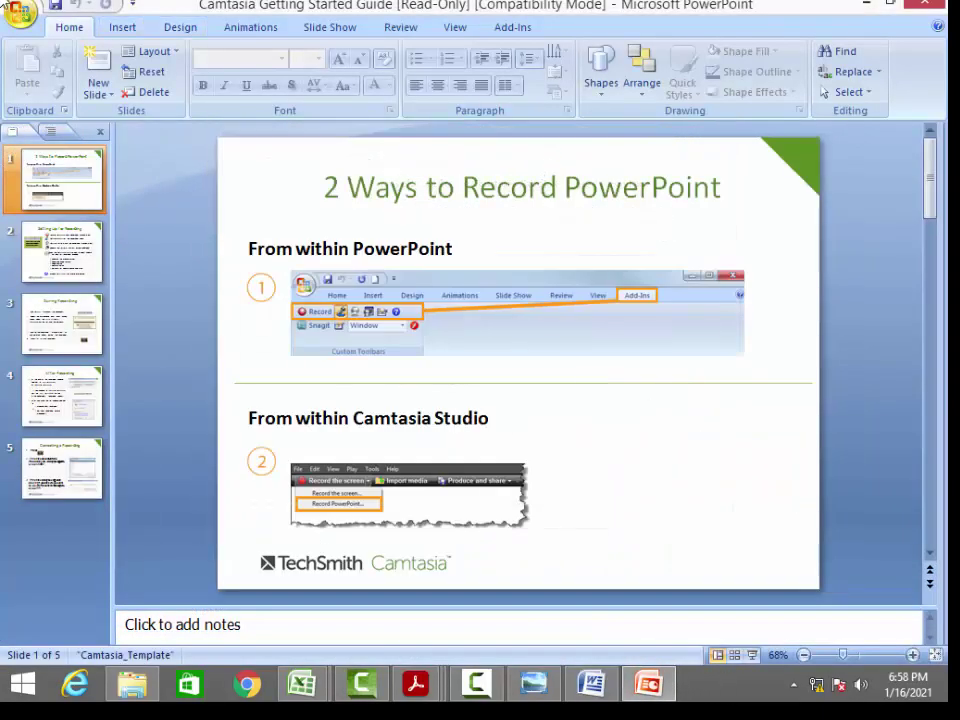
- Start creating a new blank presentation
click(20, 14)
click(58, 51)
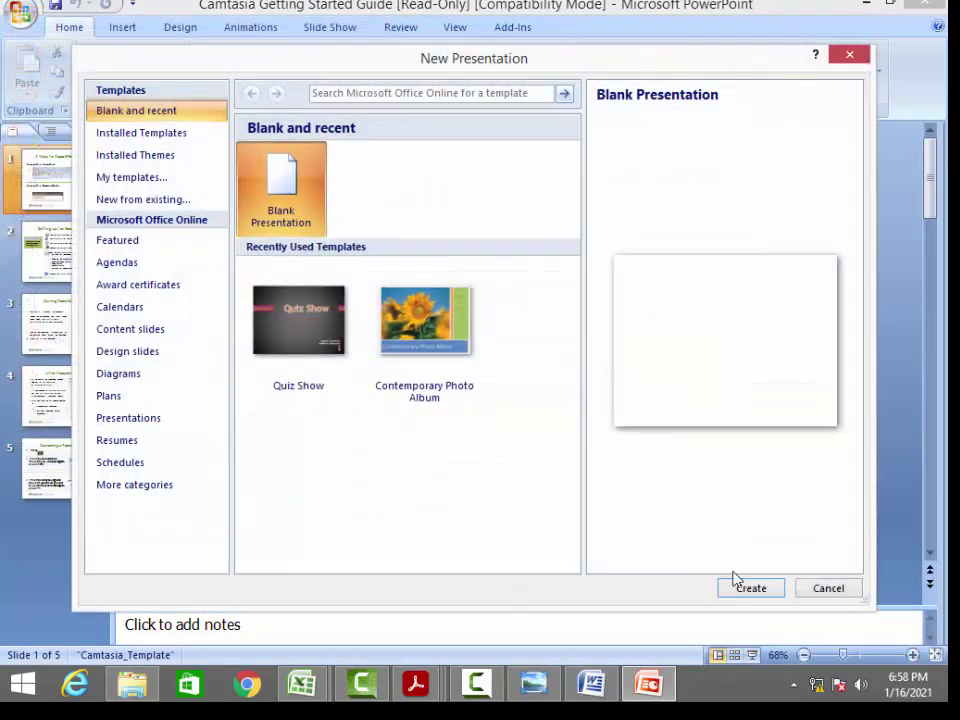